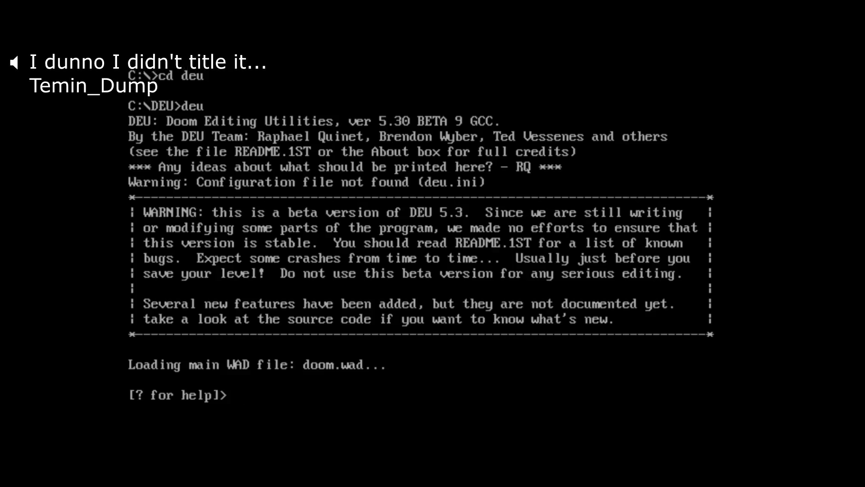
List the available DEU commands and try to build a new main WAD file named <temmap>
type("?")
key("Return")
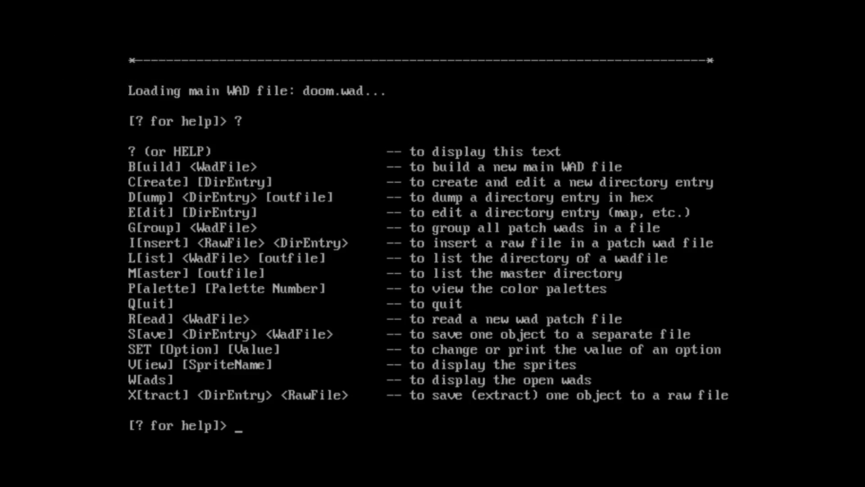
type("B <newmap>")
key("BackSpace")
key("BackSpace")
key("BackSpace")
key("BackSpace")
key("BackSpace")
key("BackSpace")
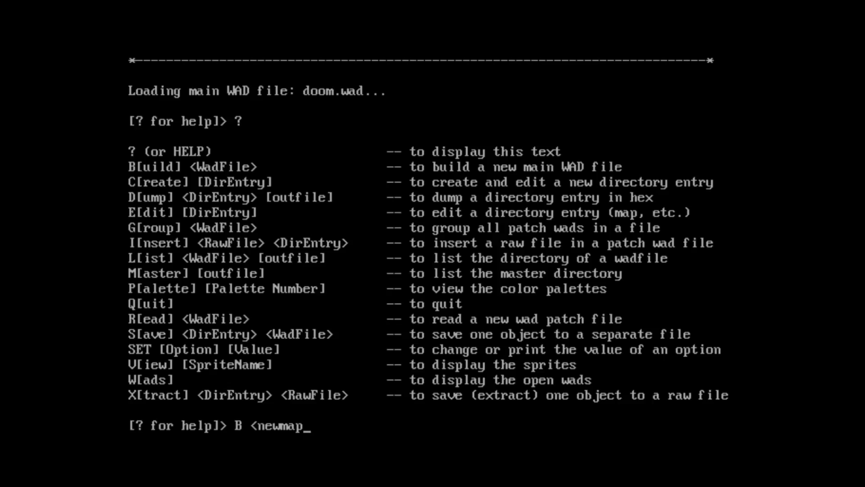
key("BackSpace")
type("temmap")
key("Return")
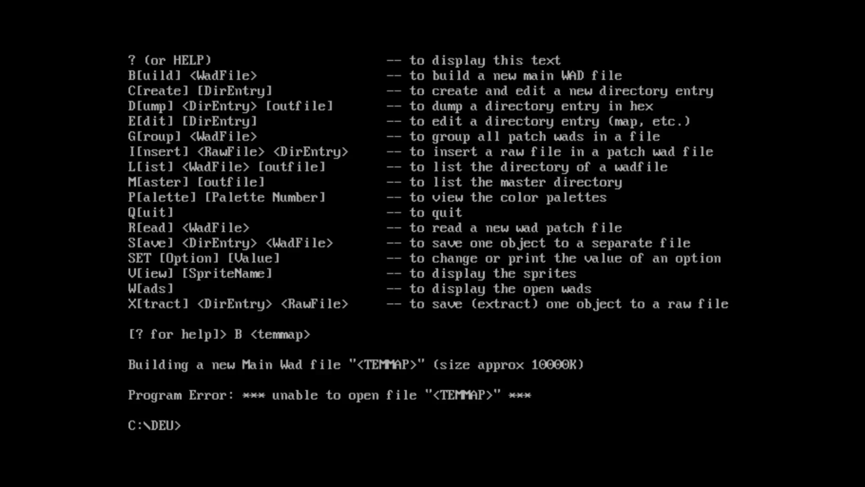
Try the commands c, C and ? at the DOS prompt
type("c")
key("Return")
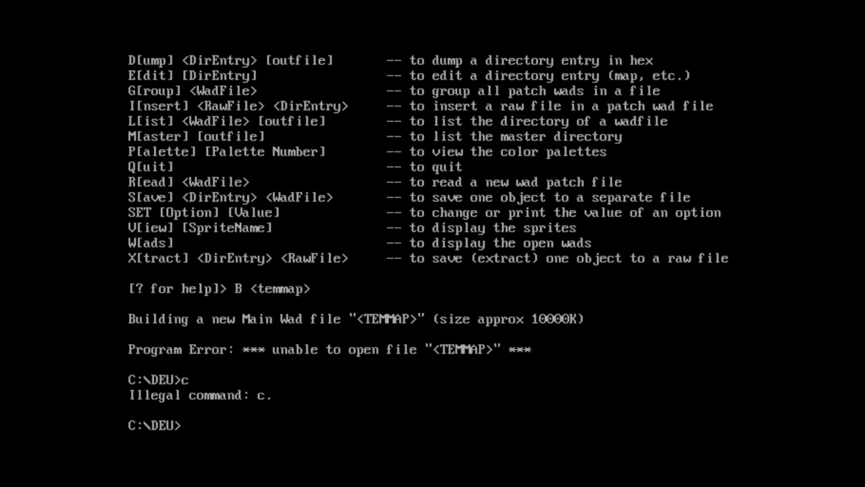
type("C")
key("Return")
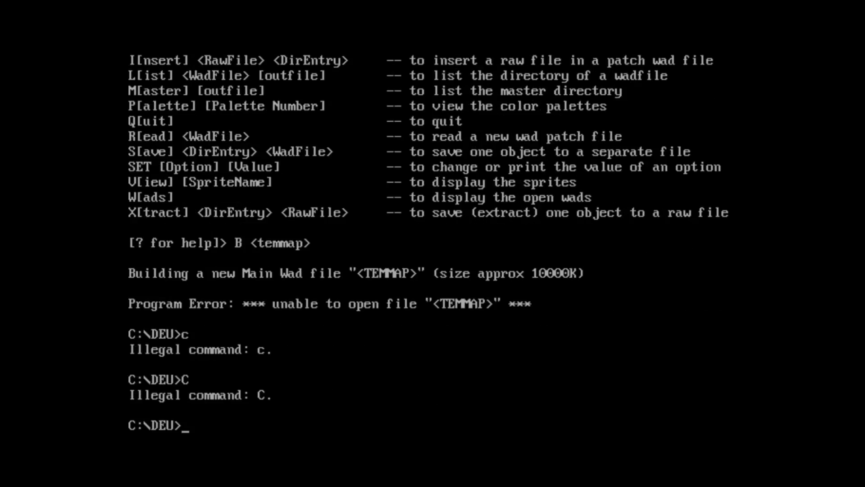
type("?")
key("Return")
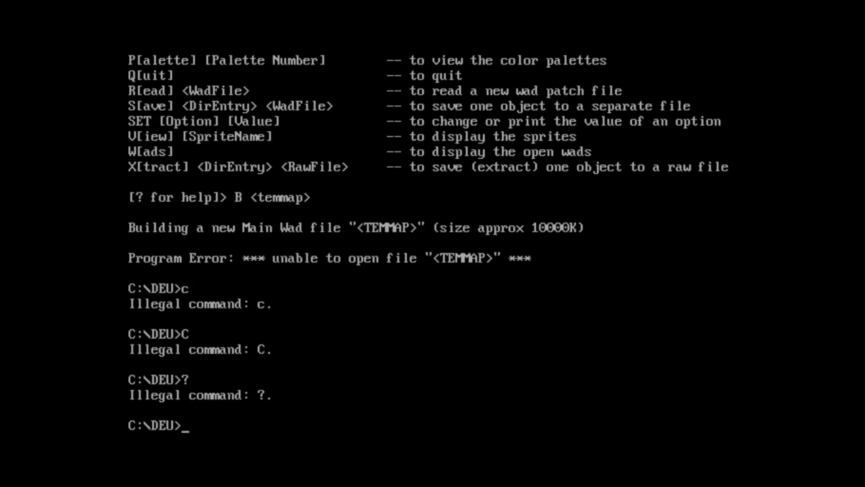
Start DEU again from the DOS prompt and begin creating a new directory entry
type("deu")
key("Return")
type("c")
key("Return")
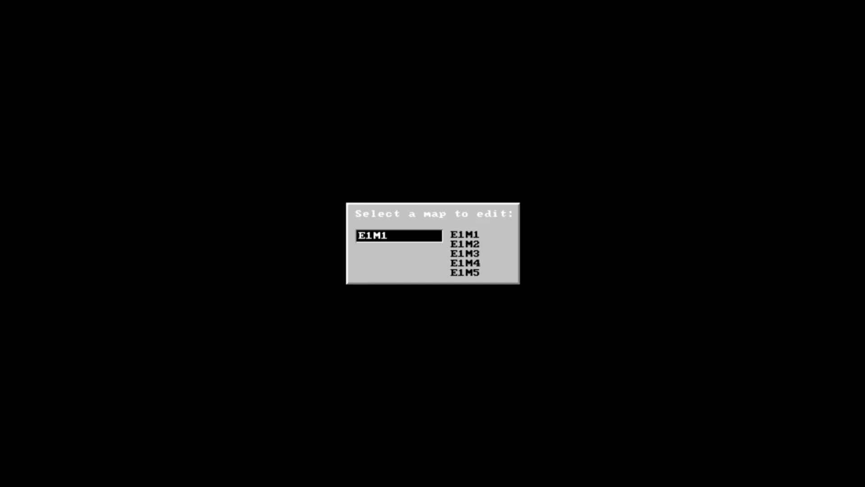
Choose E2M4 as the map to edit and switch to editing LineDefs & SideDefs
key("Down")
key("Down")
key("Down")
key("Down")
key("Down")
key("Down")
key("Down")
key("Down")
key("Down")
key("Down")
key("Down")
key("Down")
key("Down")
key("End")
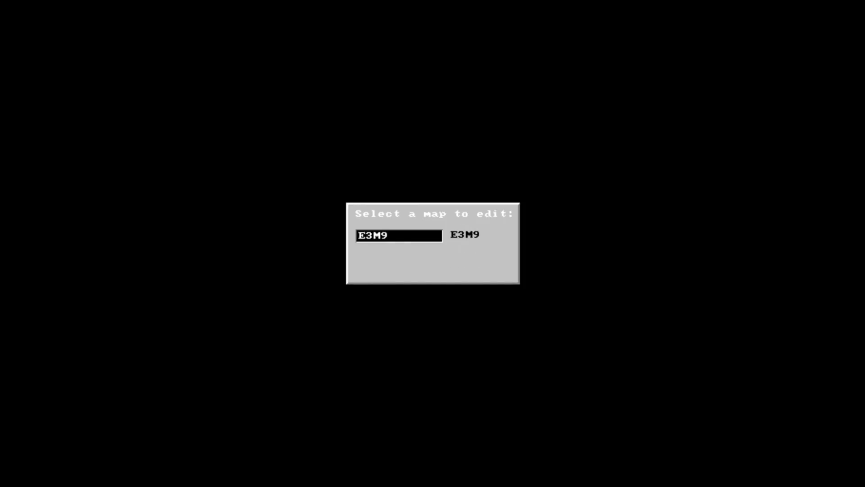
key("Up")
key("Up")
key("Up")
key("Up")
key("Up")
key("Up")
key("Up")
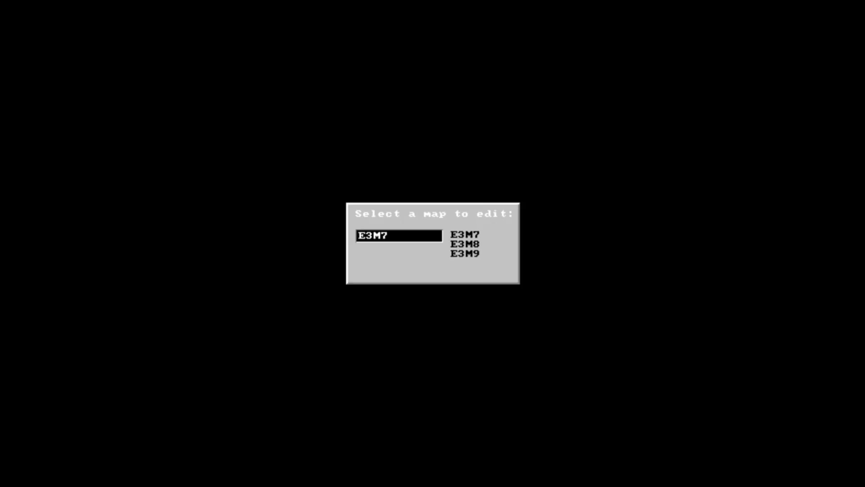
key("Up")
key("Up")
key("Up")
key("Up")
key("Down")
key("Down")
key("Up")
key("Up")
key("Up")
key("Up")
key("Up")
key("Up")
key("Up")
key("Up")
key("Up")
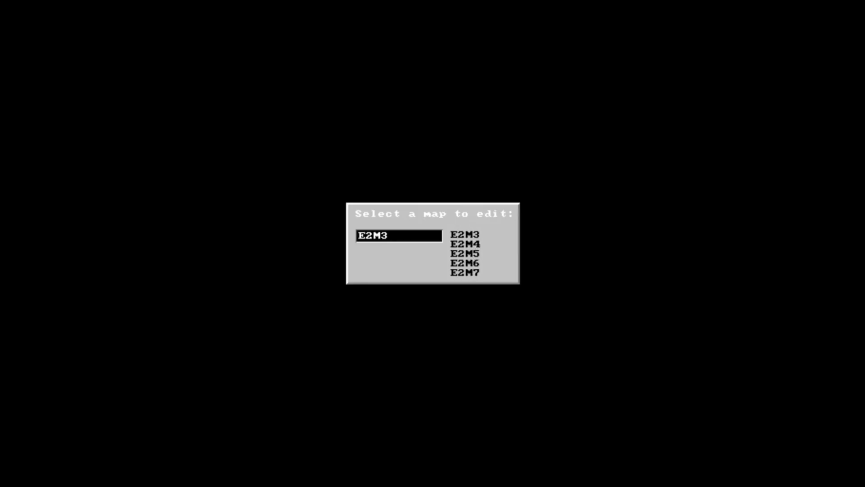
key("Up")
key("Up")
key("Up")
key("Up")
key("Up")
key("Up")
key("Up")
key("Up")
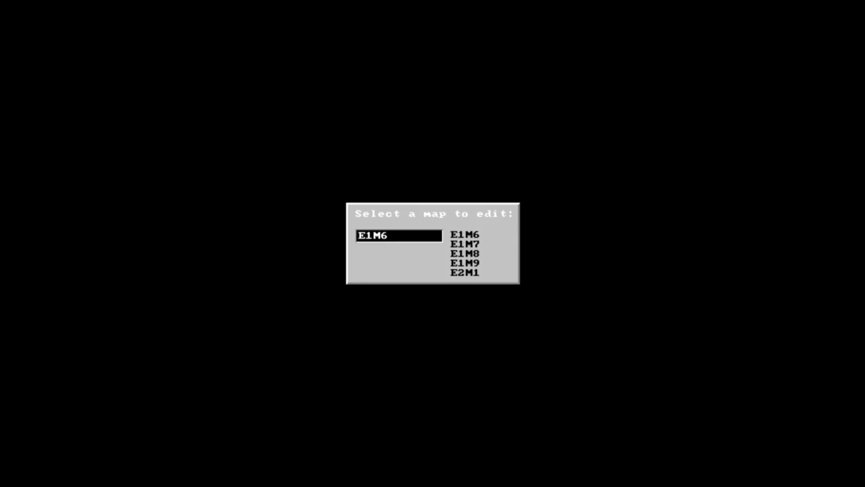
key("Down")
key("Down")
key("Down")
key("Down")
key("Down")
key("Down")
key("Down")
key("Down")
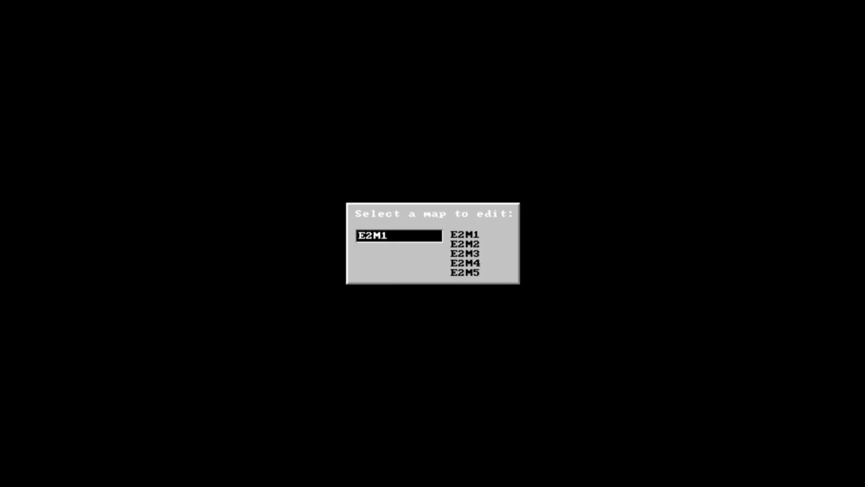
key("Down")
key("Down")
key("Down")
key("Down")
key("Down")
key("Down")
key("Down")
key("Down")
key("Down")
key("Down")
key("Down")
key("Down")
key("Down")
key("Down")
key("Down")
key("Down")
key("Down")
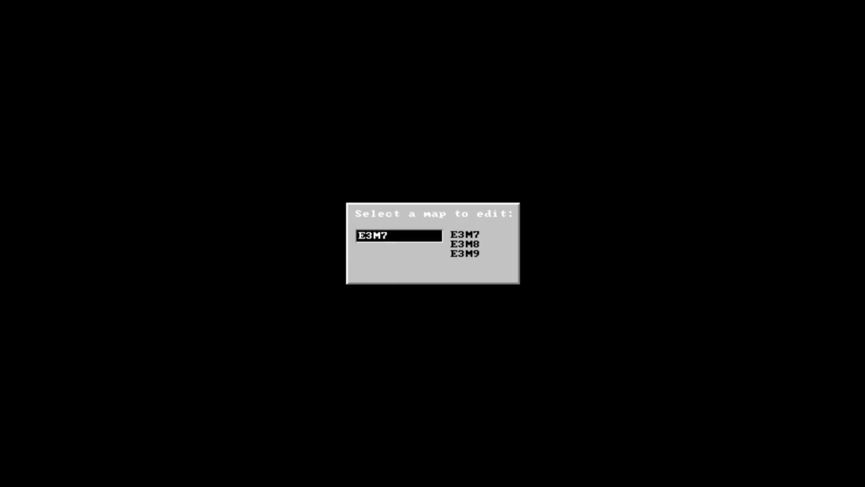
key("Up")
key("Up")
key("Up")
key("Up")
key("Up")
key("Up")
key("Up")
key("Up")
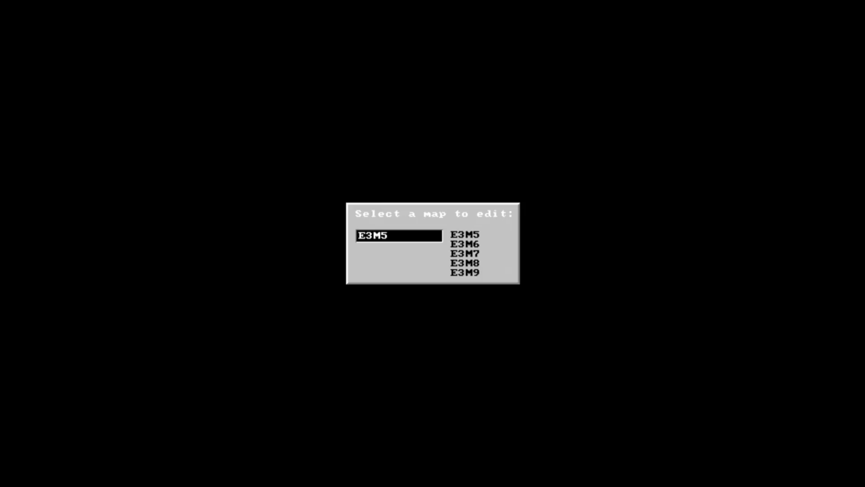
key("Up")
key("Up")
key("Up")
key("Up")
key("Up")
key("Up")
key("Return")
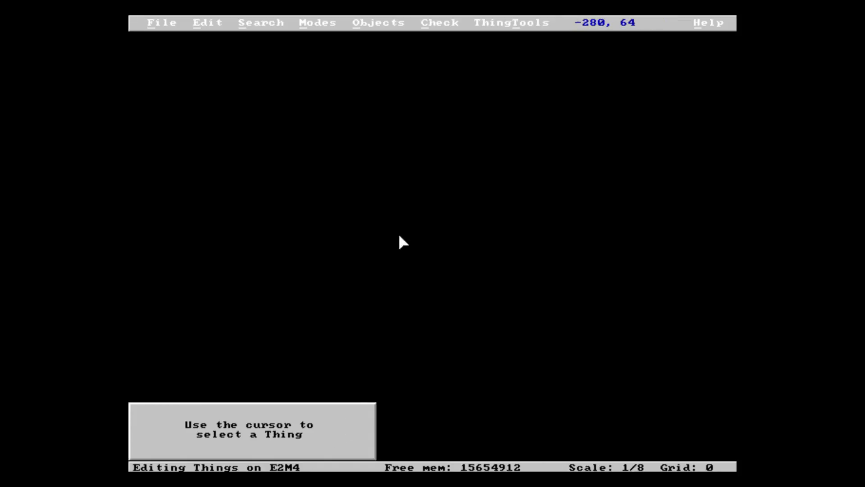
key("l")
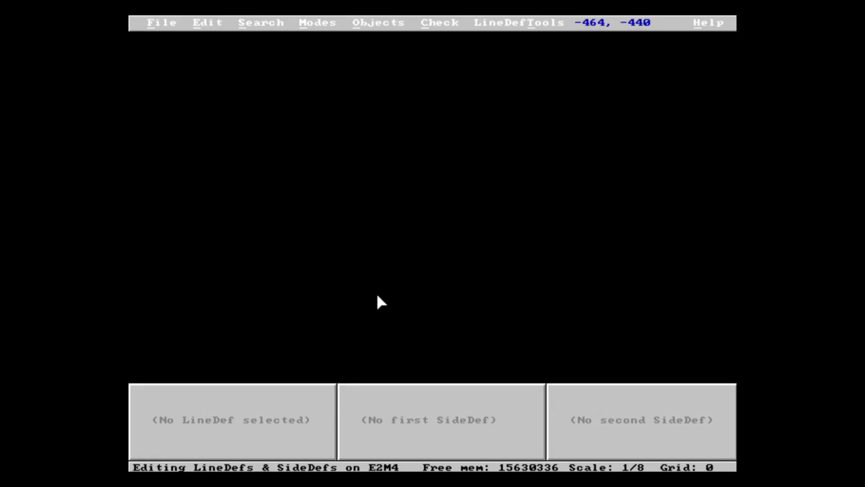
Add a closed five-sided outline of linedefs in the upper-left area of the empty map
left_click(209, 25)
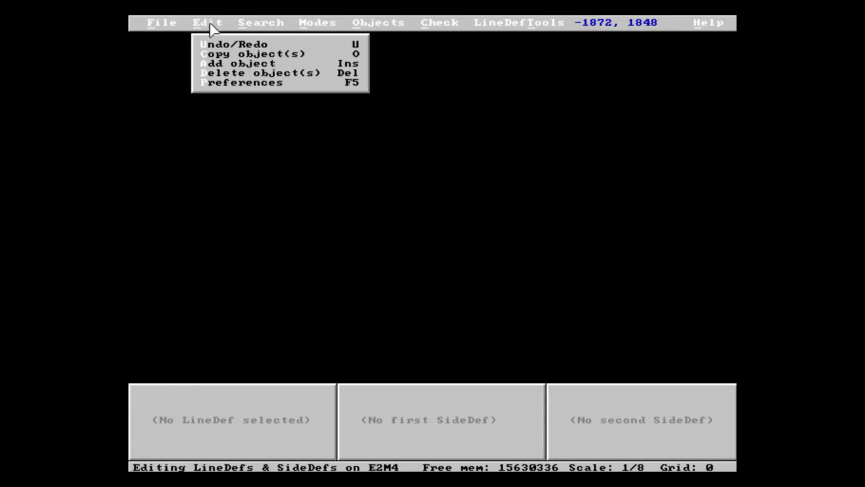
left_click(232, 63)
left_click(248, 188)
left_click(334, 255)
left_click(391, 166)
left_click(280, 85)
left_click(232, 63)
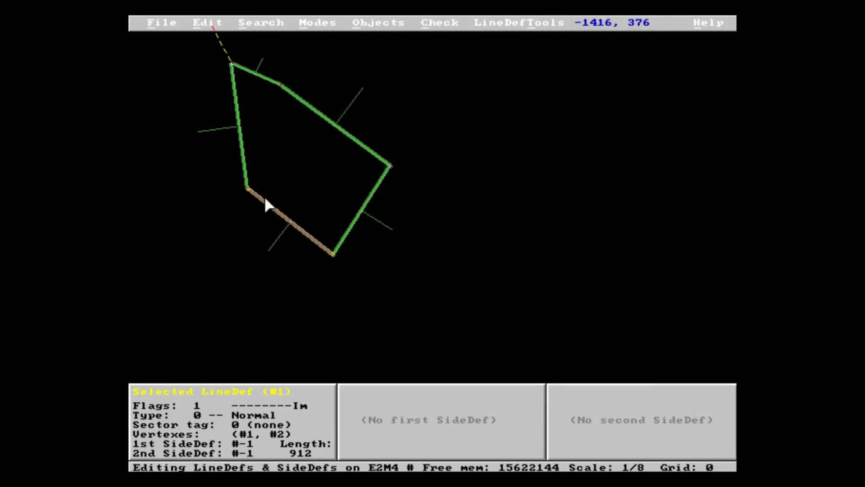
Change which linedefs of the five-sided outline are selected and show the outline in Sectors mode
left_click(361, 206)
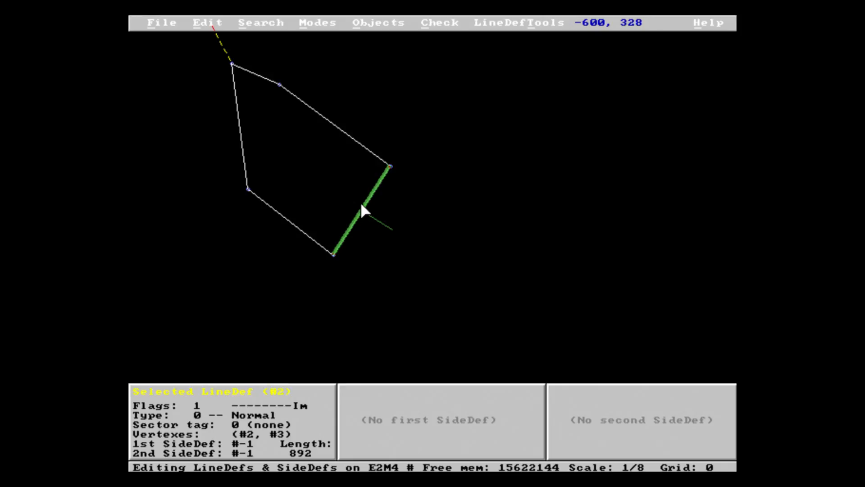
left_click(207, 24)
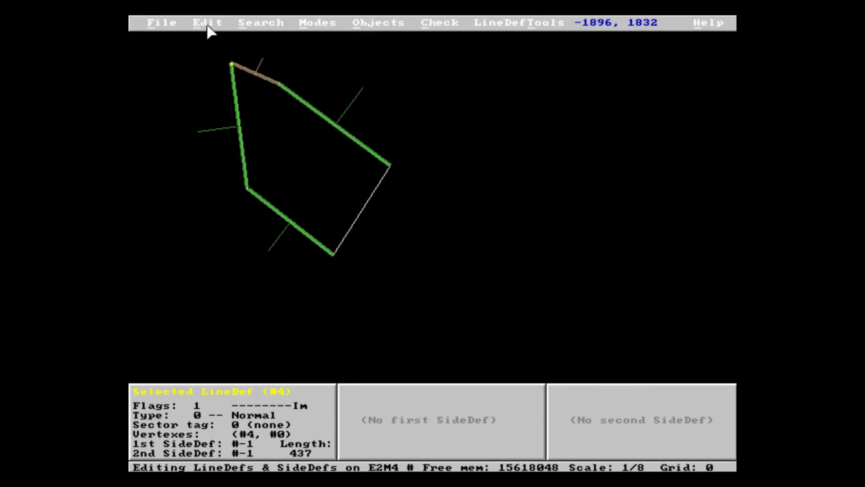
left_click(211, 24)
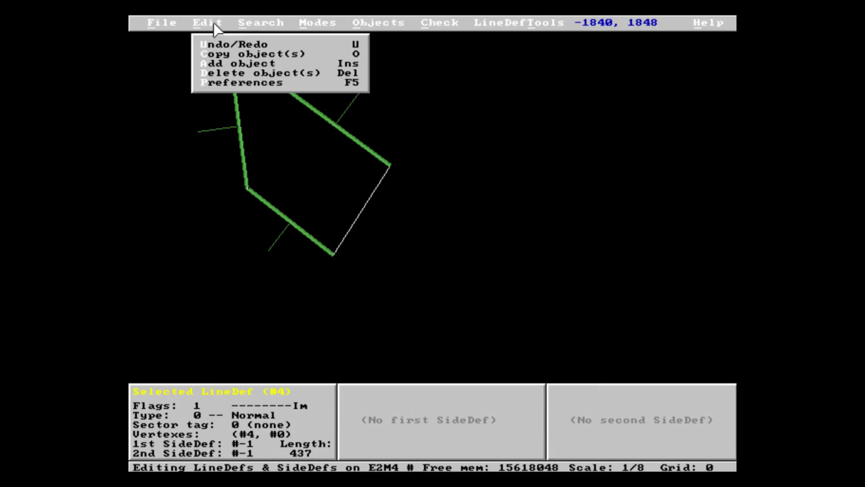
left_click(263, 22)
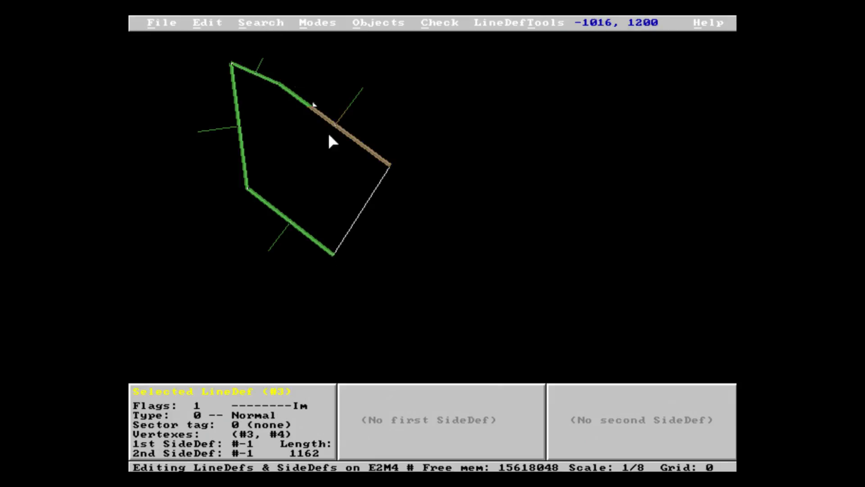
key("s")
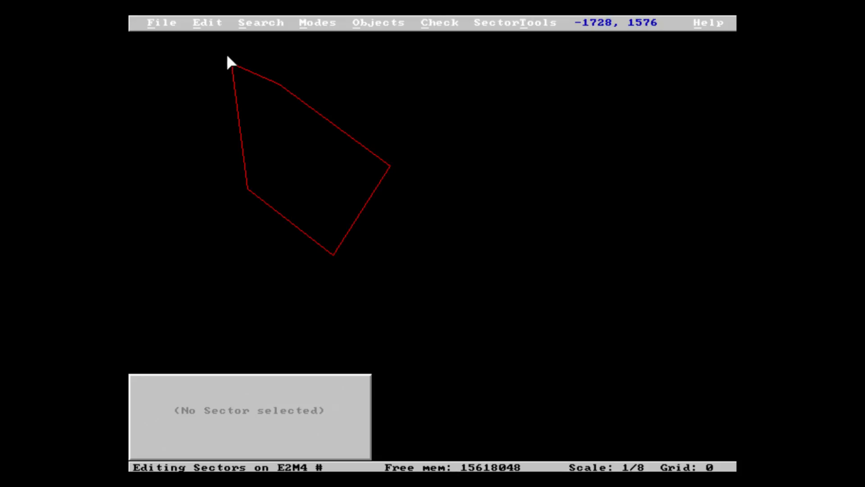
Return to LineDefs & SideDefs mode and delete all five linedefs of the outline
key("l")
key("Delete")
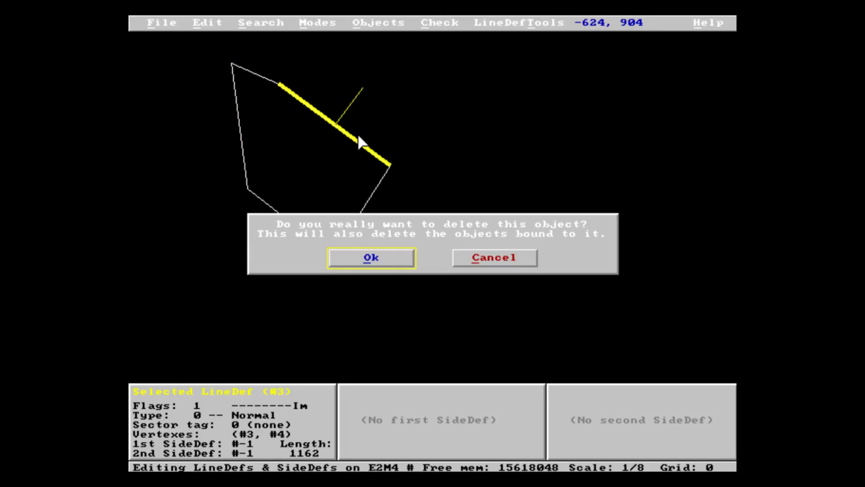
left_click(384, 256)
key("Delete")
key("Return")
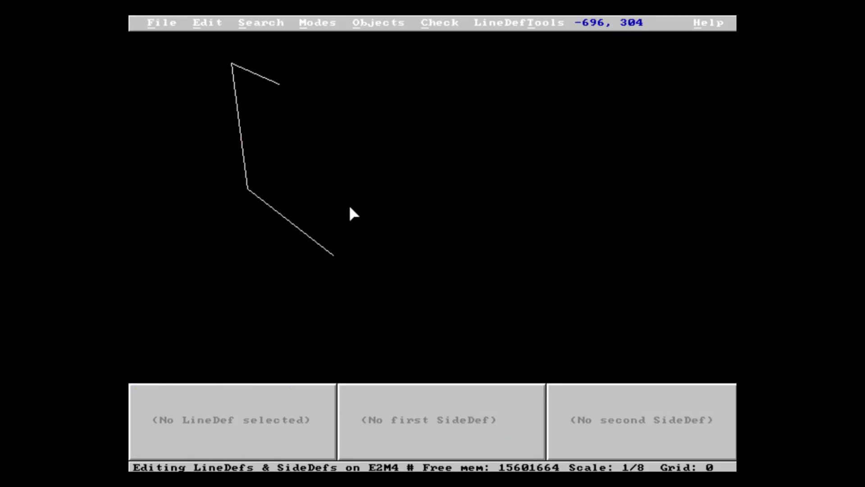
key("Delete")
key("Return")
key("Delete")
key("Return")
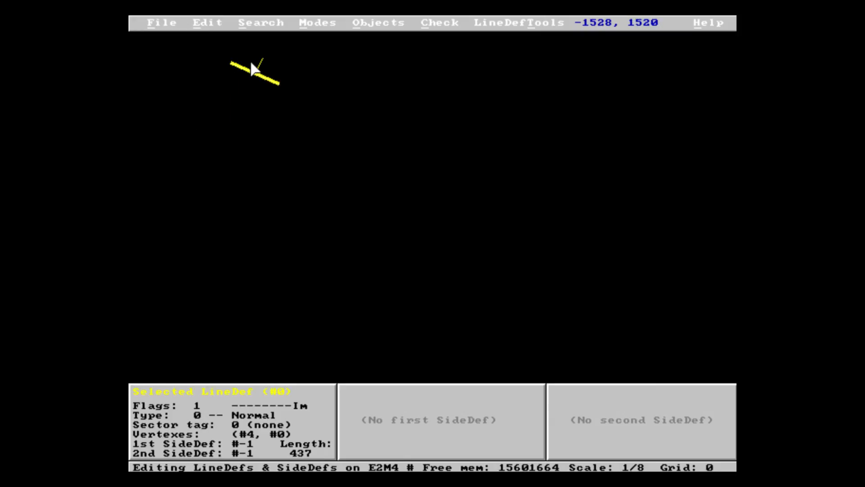
key("Delete")
key("Return")
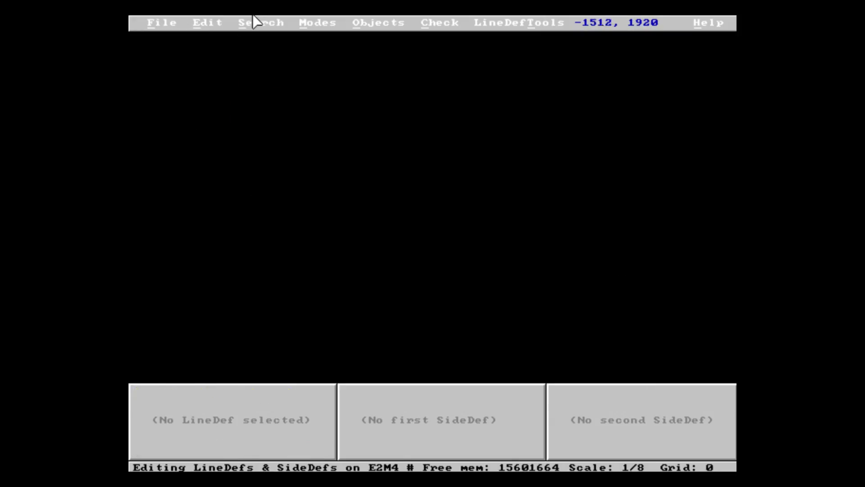
left_click(314, 23)
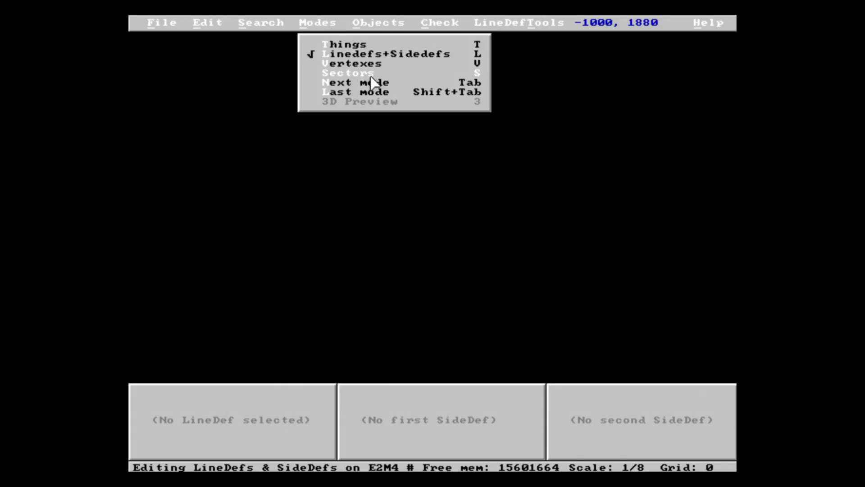
left_click(380, 23)
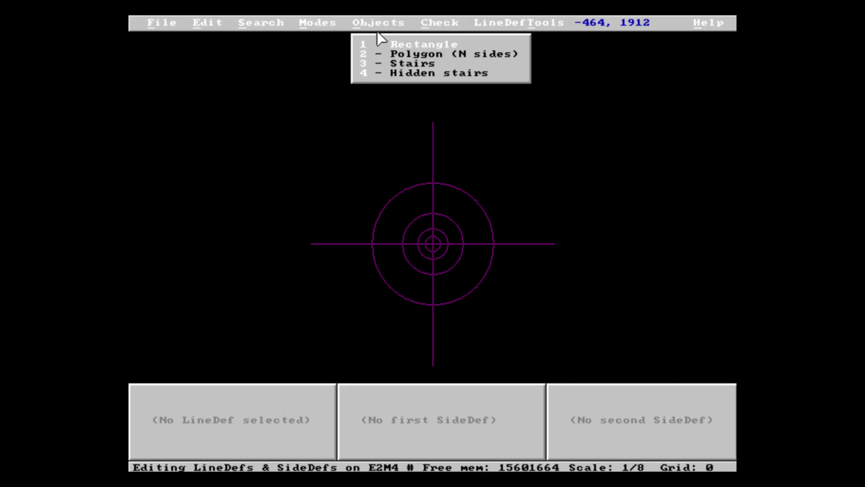
left_click(431, 21)
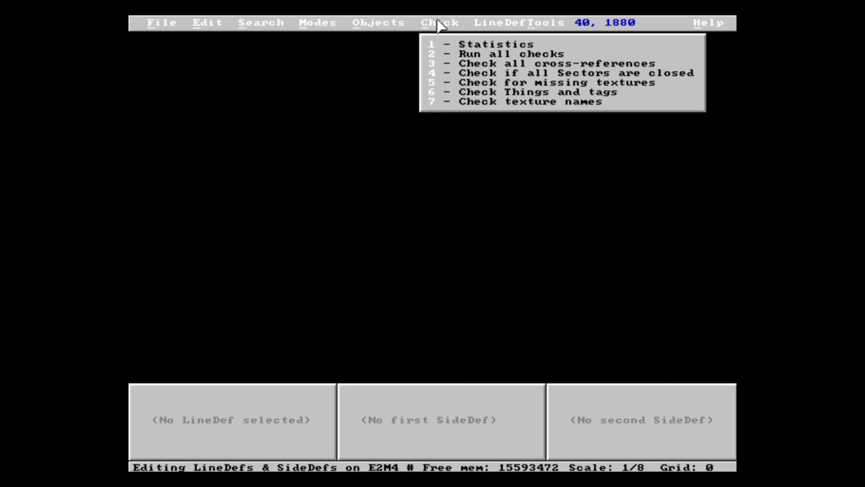
left_click(515, 22)
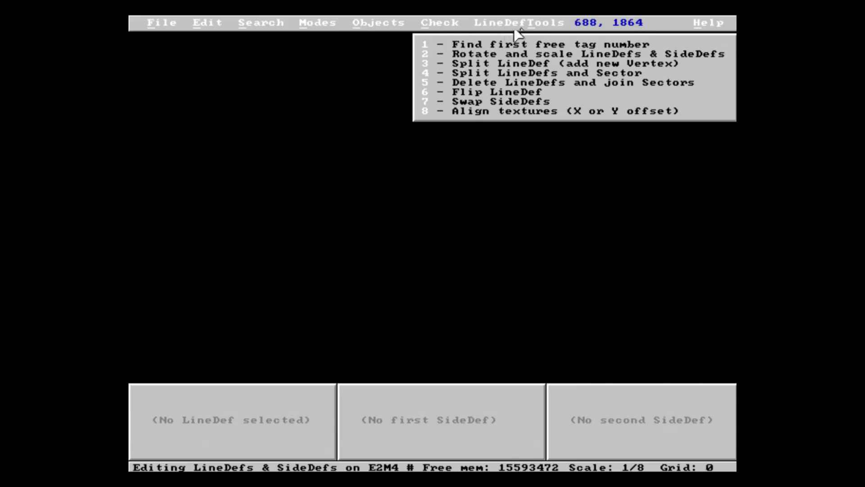
left_click(275, 18)
left_click(210, 25)
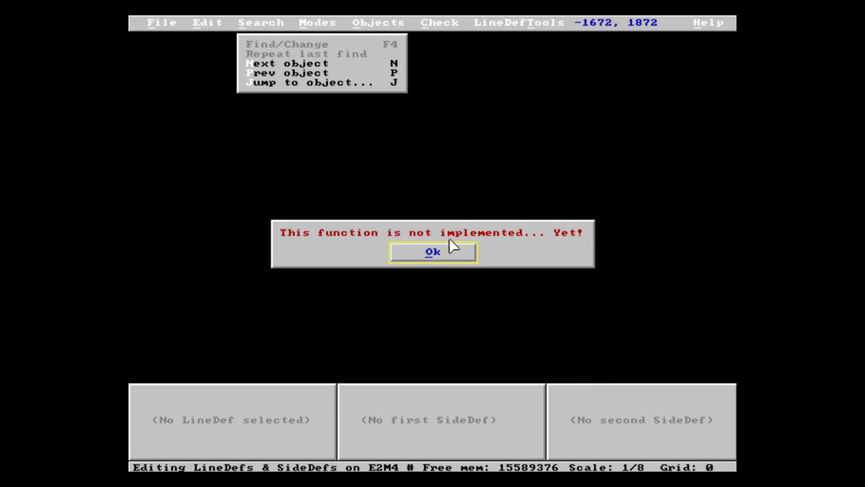
left_click(426, 252)
Try to copy objects on the empty map and dismiss the resulting message
left_click(208, 24)
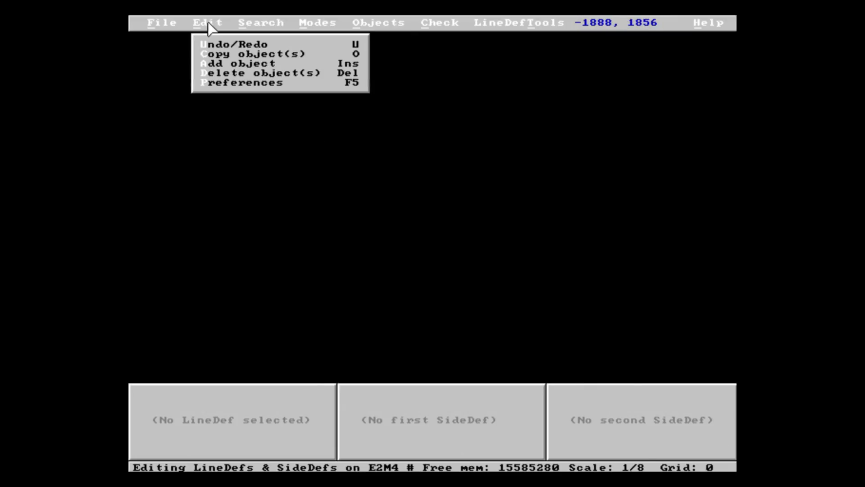
left_click(235, 54)
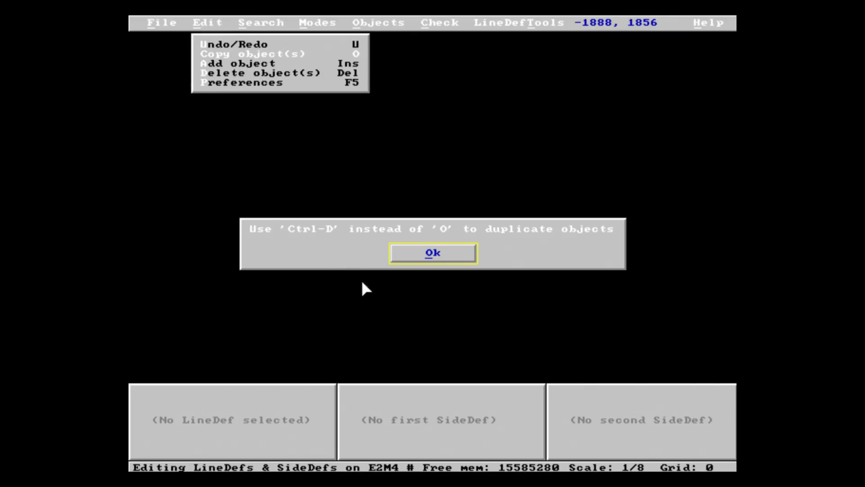
left_click(414, 254)
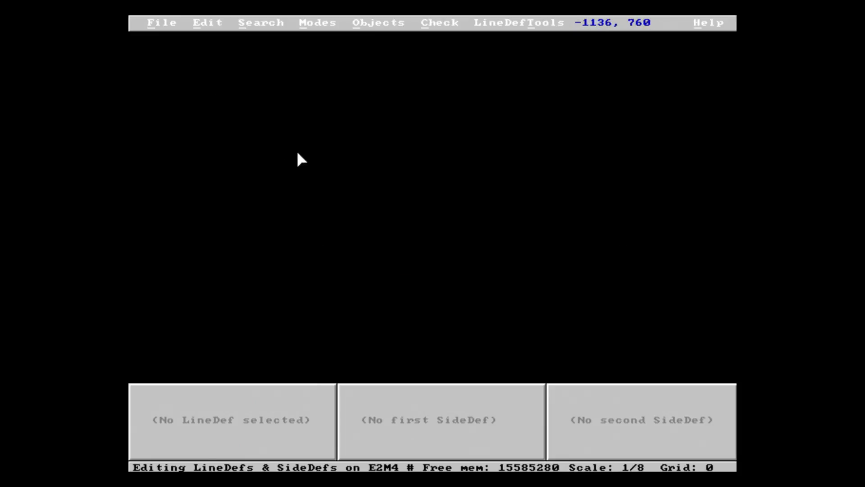
Draw a closed four-sided outline of linedefs, about 320 units wide and 248 high, up and left of the map's centre
mouse_move(357, 172)
left_mouse_down()
mouse_move(357, 212)
mouse_move(356, 175)
left_mouse_up()
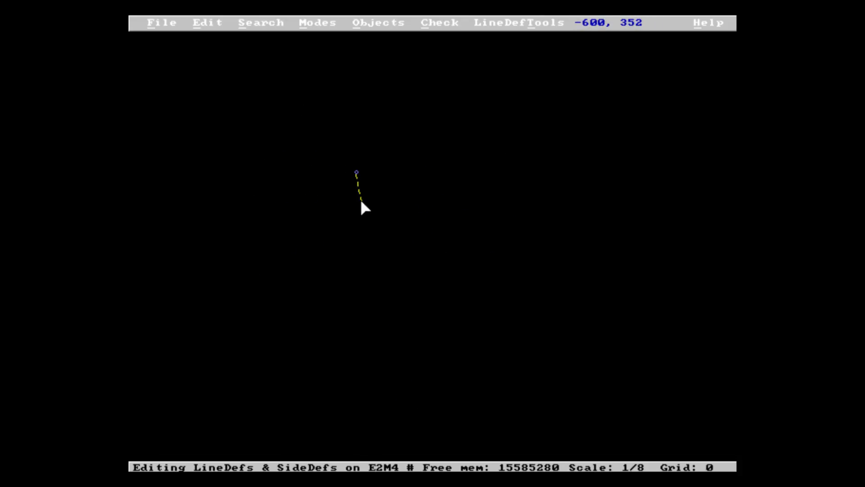
left_click(394, 172)
left_click(355, 202)
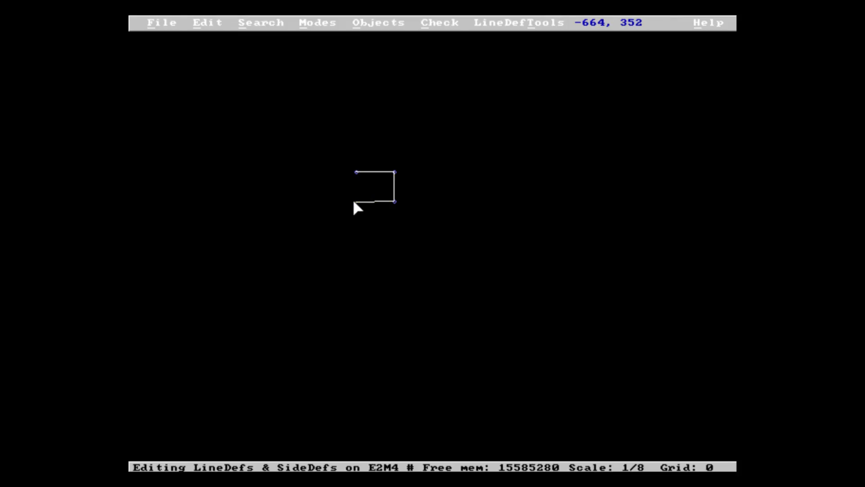
left_click(354, 172)
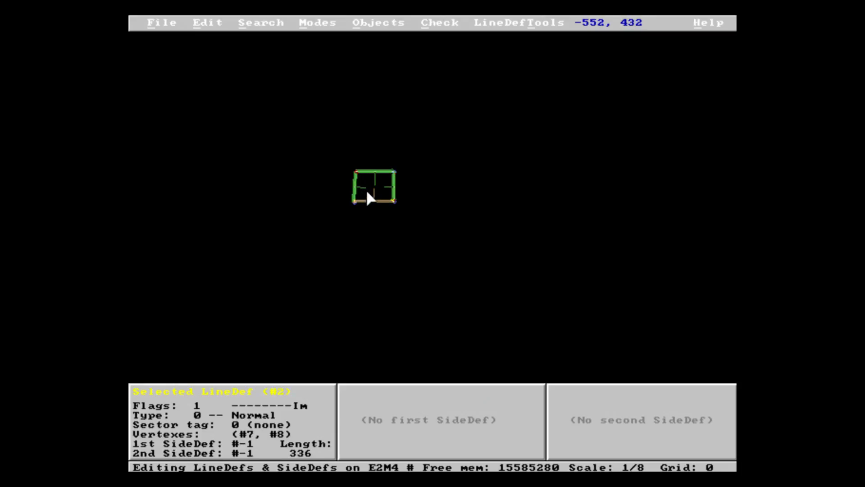
Switch to Vertices mode and delete the five stray vertices lying around the four-sided outline
key("v")
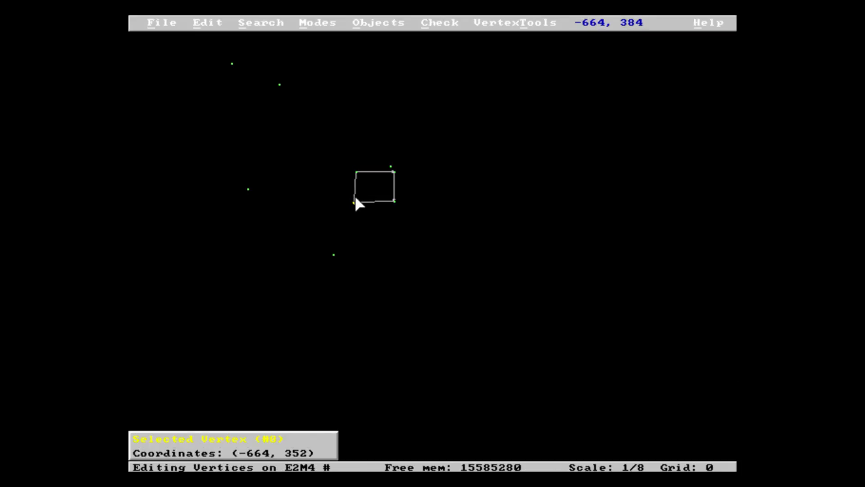
left_click(332, 255)
key("Delete")
key("y")
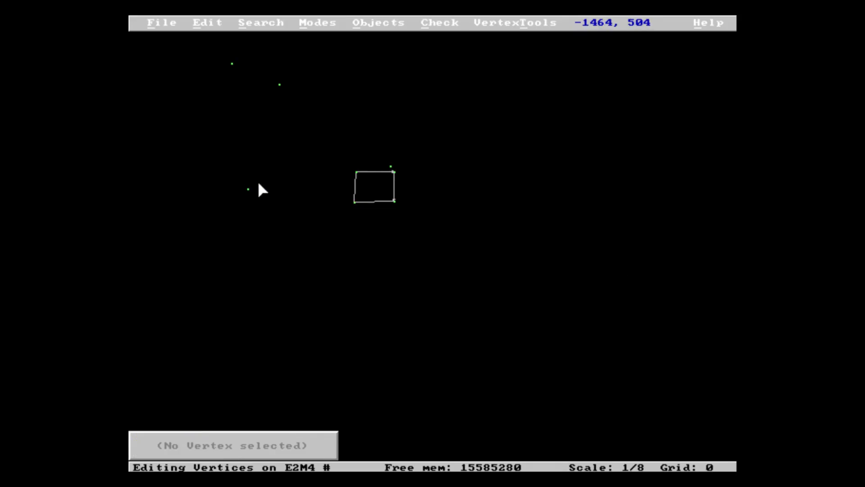
key("Delete")
key("y")
key("Delete")
key("y")
key("Delete")
key("y")
key("Delete")
key("y")
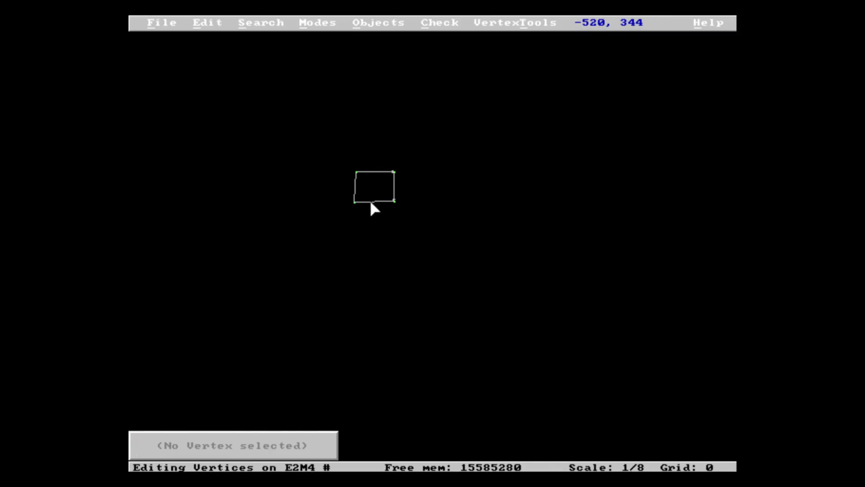
Check in Sectors mode whether the four-sided outline forms a sector, and compare it with its linedefs
key("s")
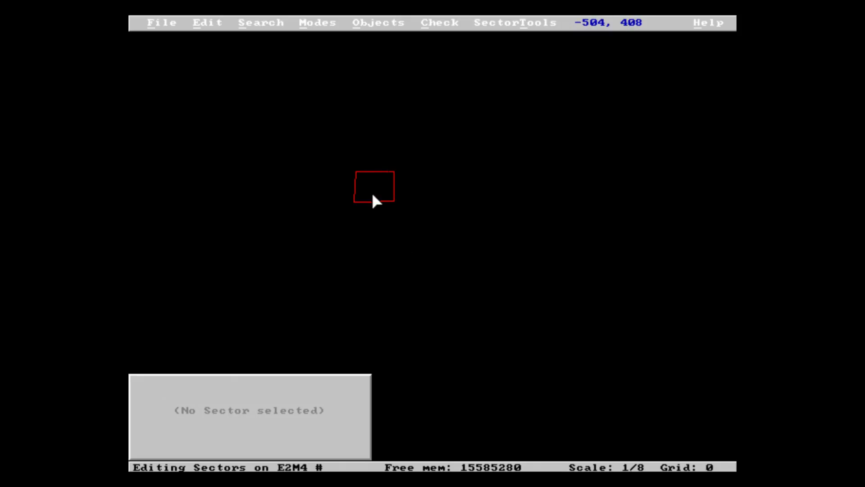
key("l")
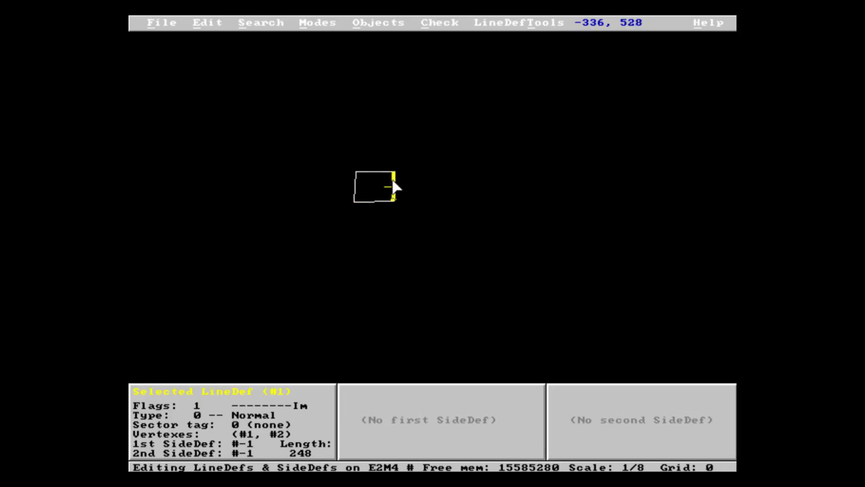
key("s")
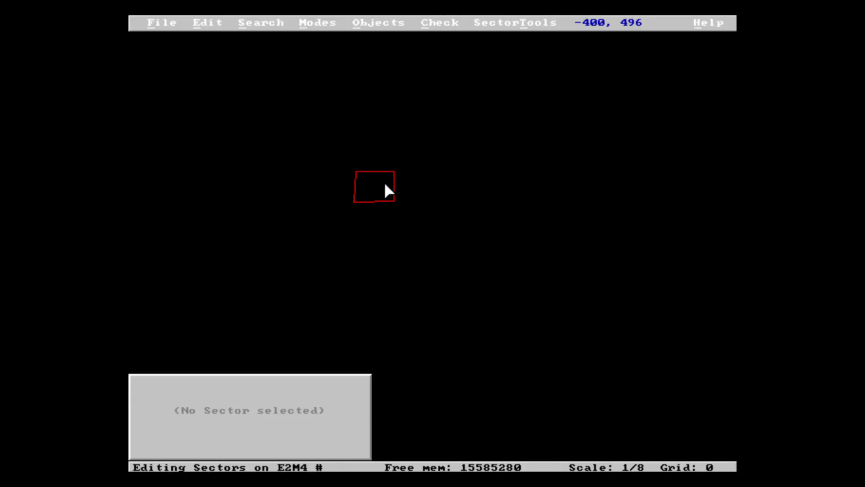
key("l")
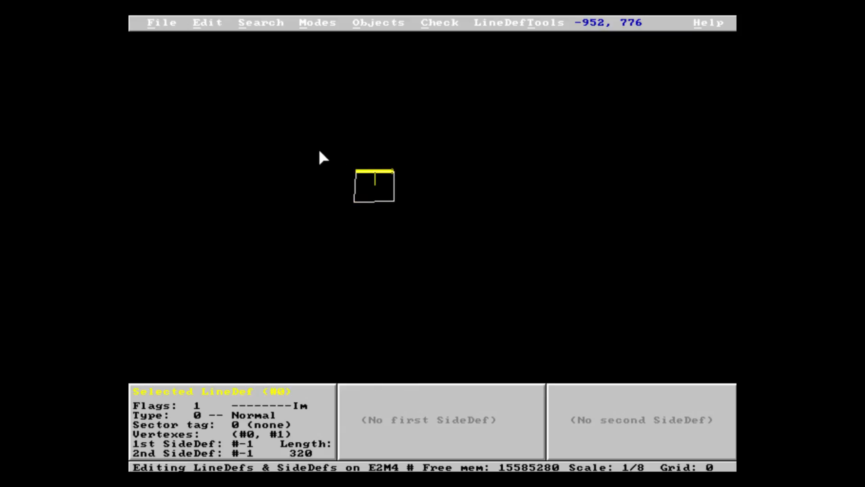
Delete all the linedefs of the four-sided outline
key("Delete")
key("Delete")
key("Return")
key("Delete")
key("Return")
key("Delete")
key("Return")
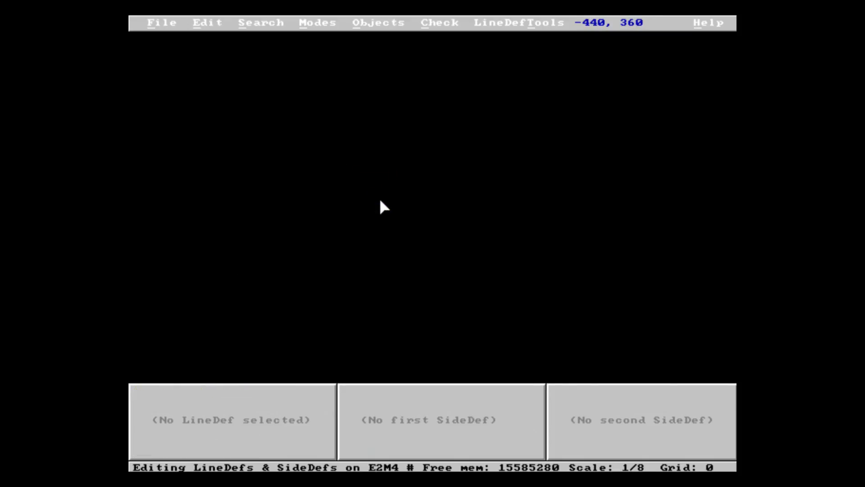
Delete the vertices left over from the removed four-sided outline in Vertices mode
key("v")
key("Delete")
key("Return")
key("Delete")
key("Return")
key("Delete")
key("Return")
key("Delete")
key("Return")
In Sectors mode, insert a rectangle object with a width of 256 and a height of 256
key("s")
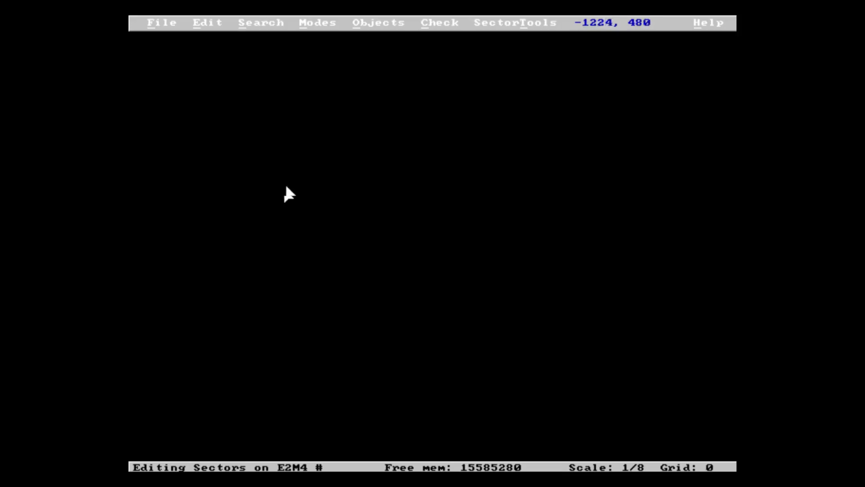
left_click(389, 26)
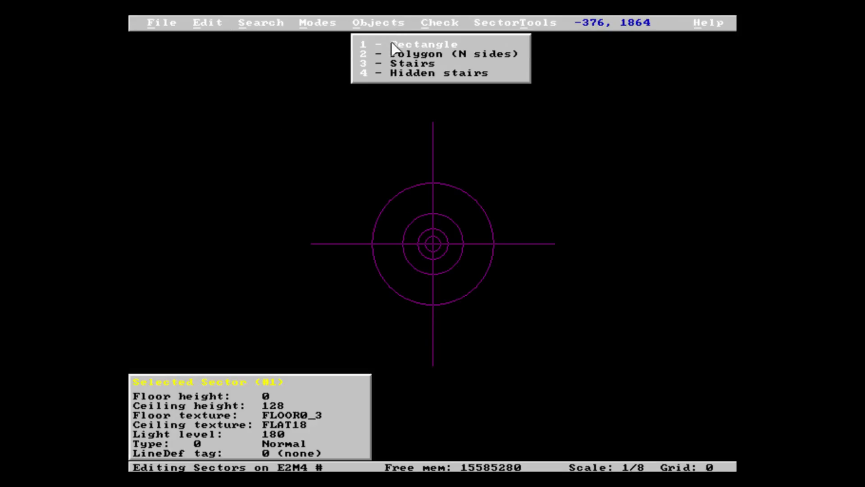
left_click(393, 45)
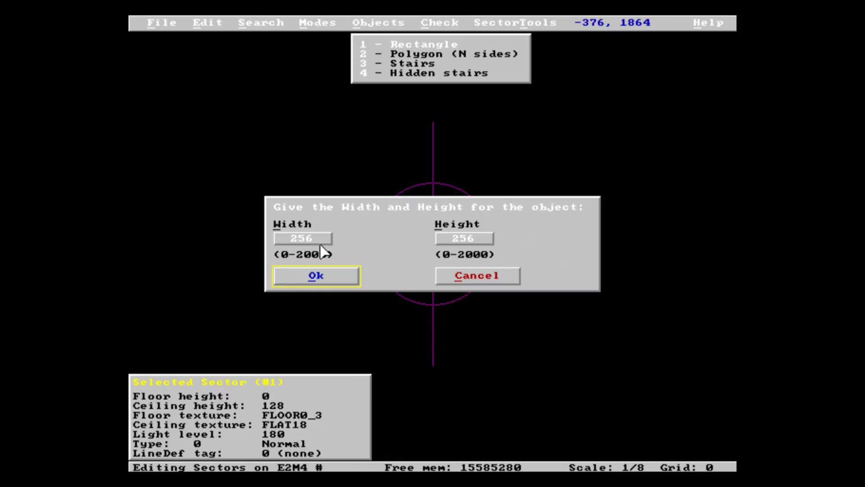
left_click(316, 277)
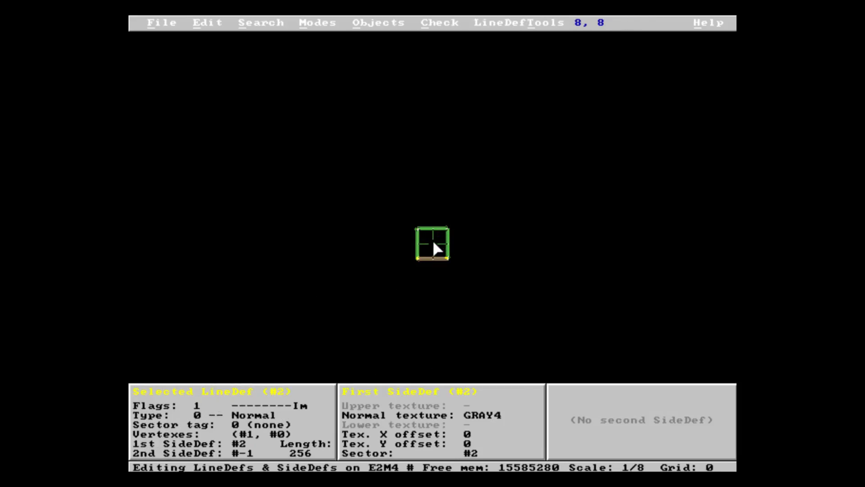
View the rectangle as a sector, then move its right linedef outward to make the room about 408 units wide
key("s")
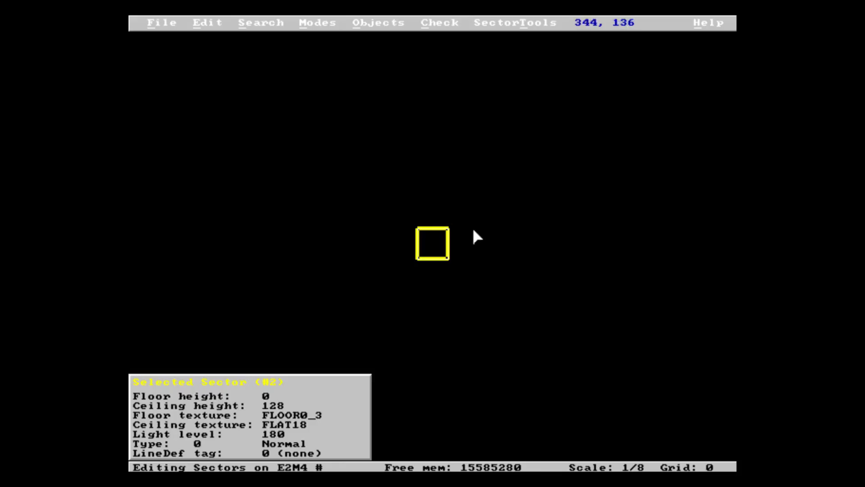
key("l")
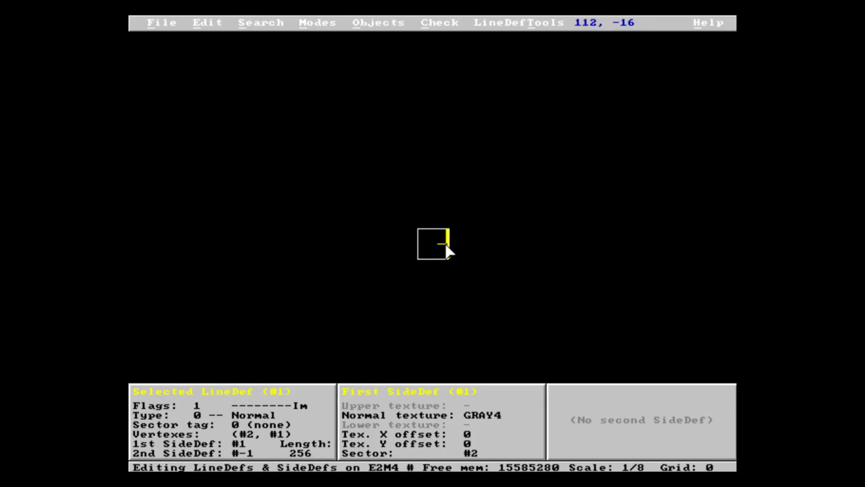
left_click_drag(450, 240, 467, 244)
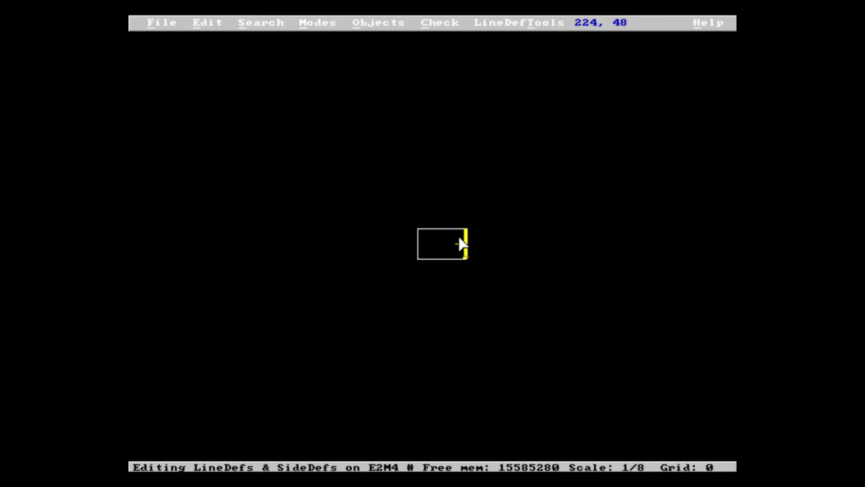
Show the grid, cycle through its spacings and leave it set to 64
key("g")
key("g")
key("g")
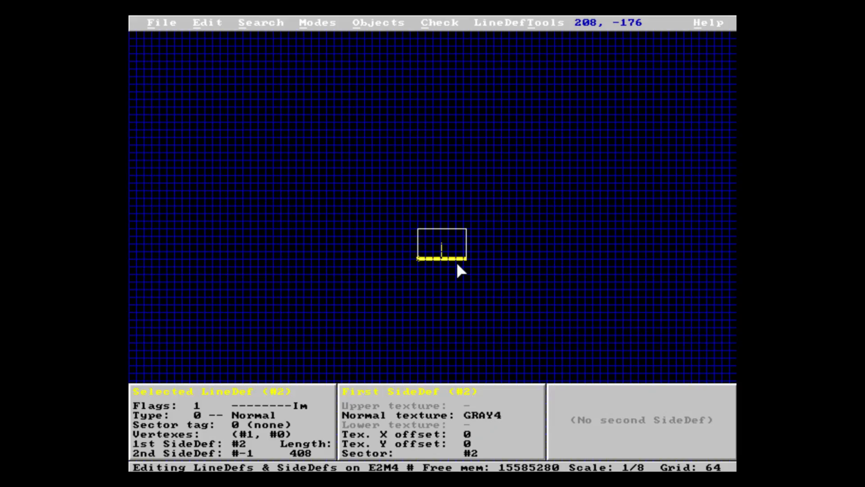
key("g")
key("g")
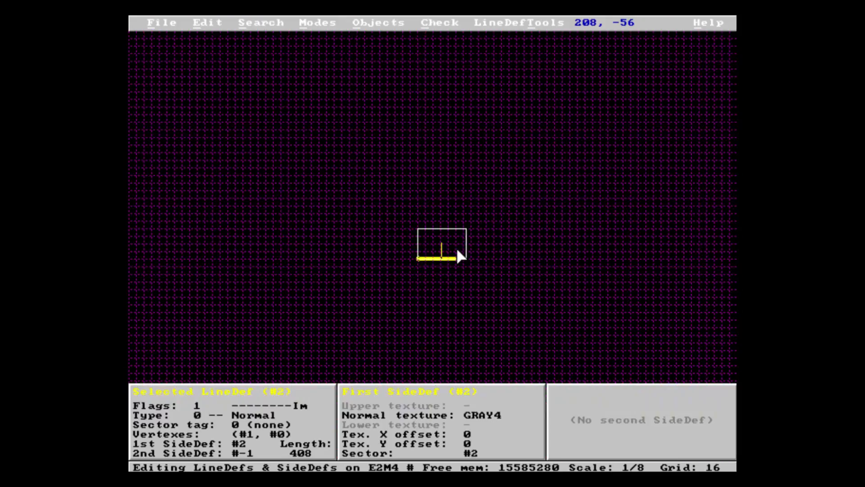
key("g")
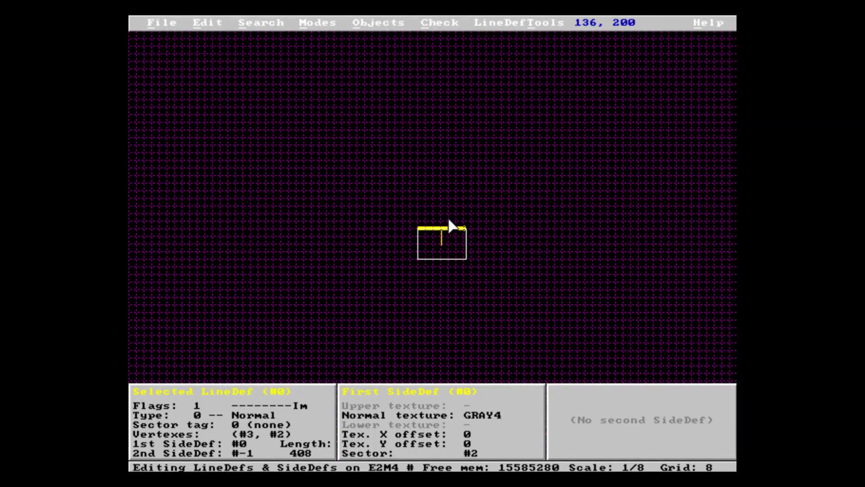
key("g")
key("g")
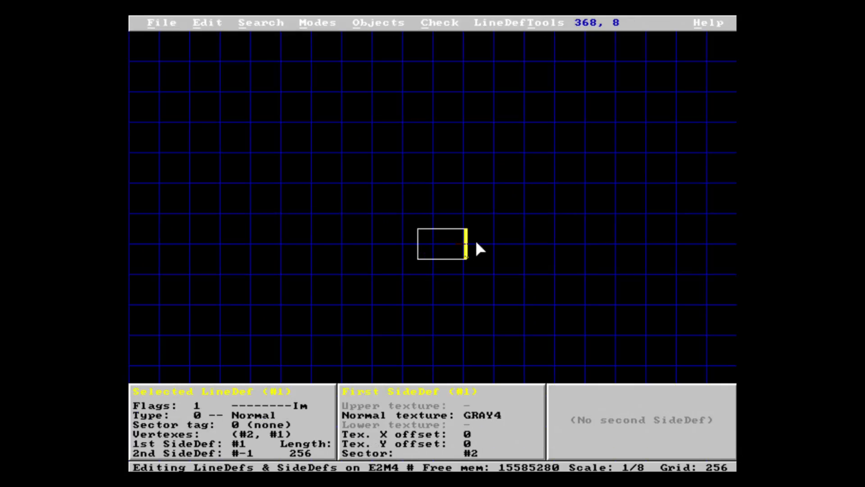
key("g")
key("g")
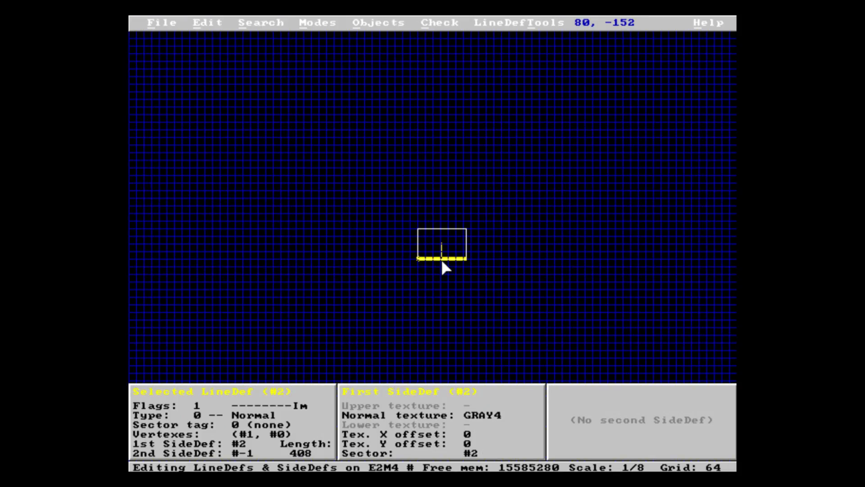
Move the rectangle's linedefs along the grid to reshape the room to about 344 by 320 units
mouse_move(417, 257)
left_mouse_down()
mouse_move(403, 254)
mouse_move(422, 252)
left_mouse_up()
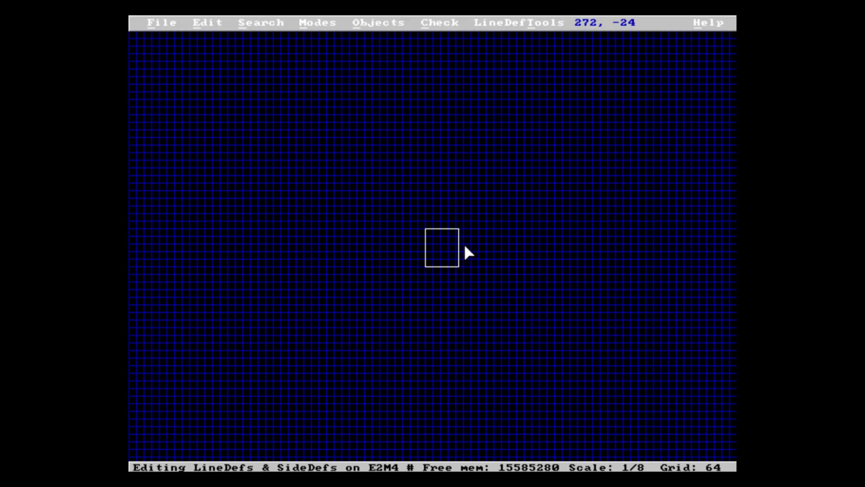
left_click(220, 26)
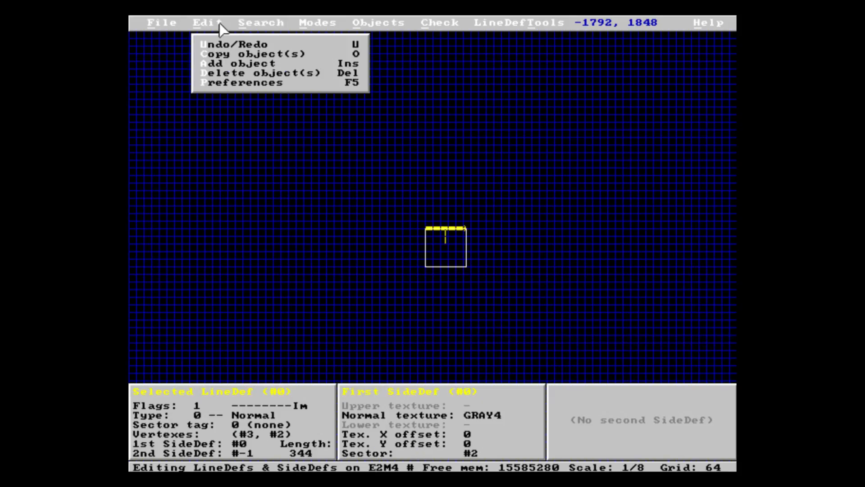
left_click(209, 22)
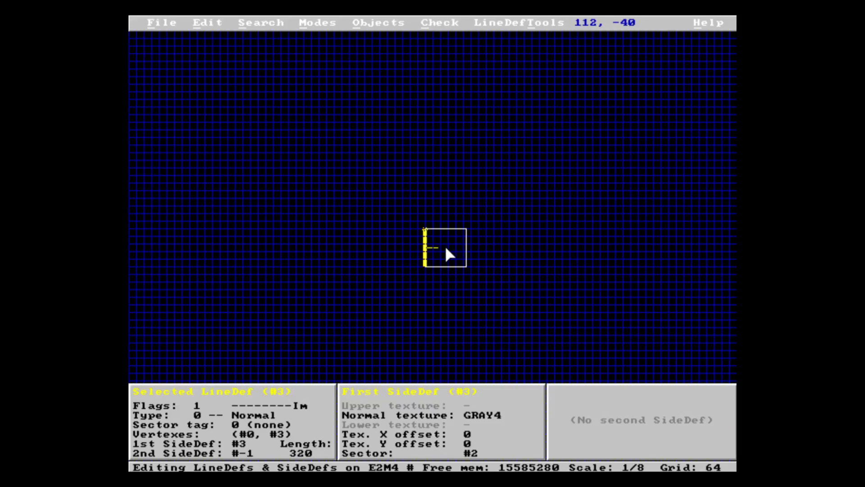
Switch to Sectors mode and select the rectangle's sector
key("s")
left_click(442, 263)
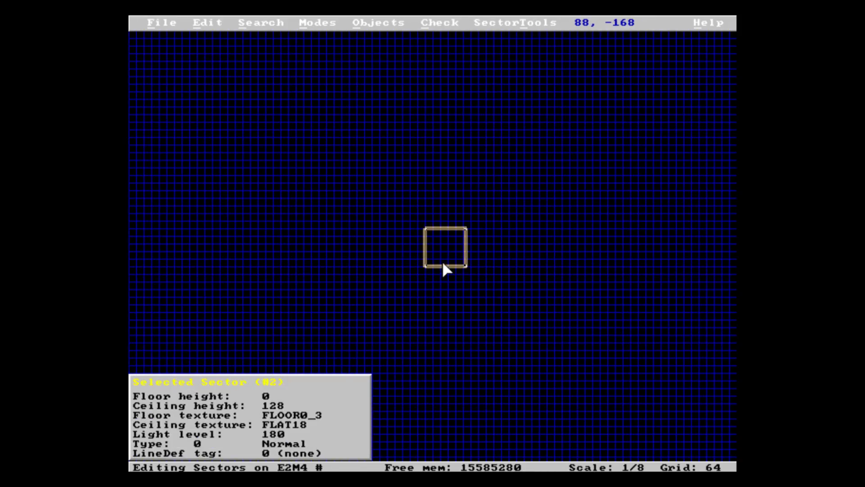
left_click(441, 263)
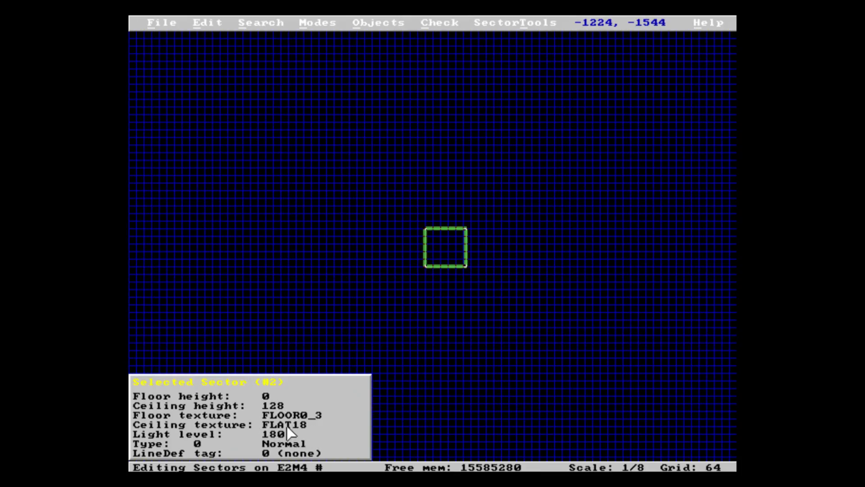
Browse the wall textures in the preferences, choose a new default wall texture, and return to LineDefs & SideDefs mode
left_click(203, 23)
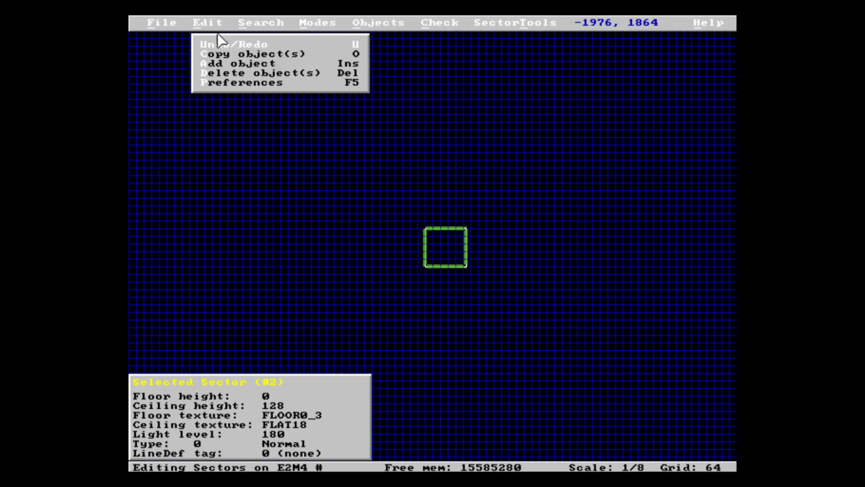
left_click(264, 83)
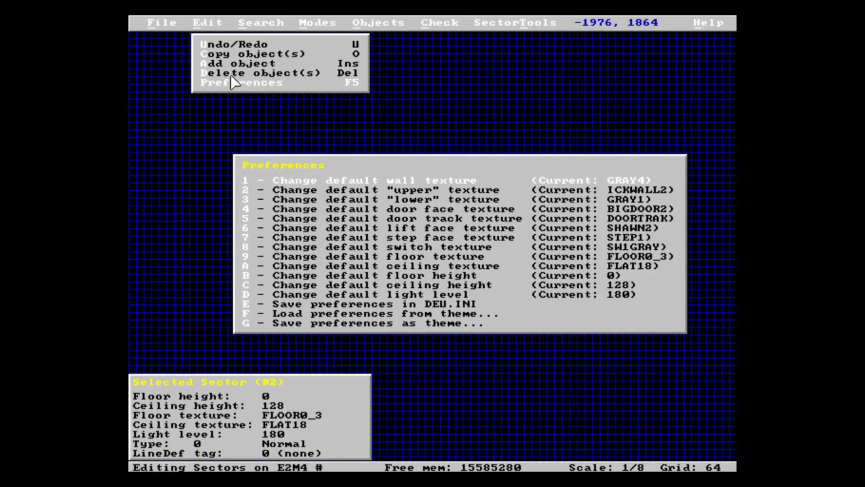
key("1")
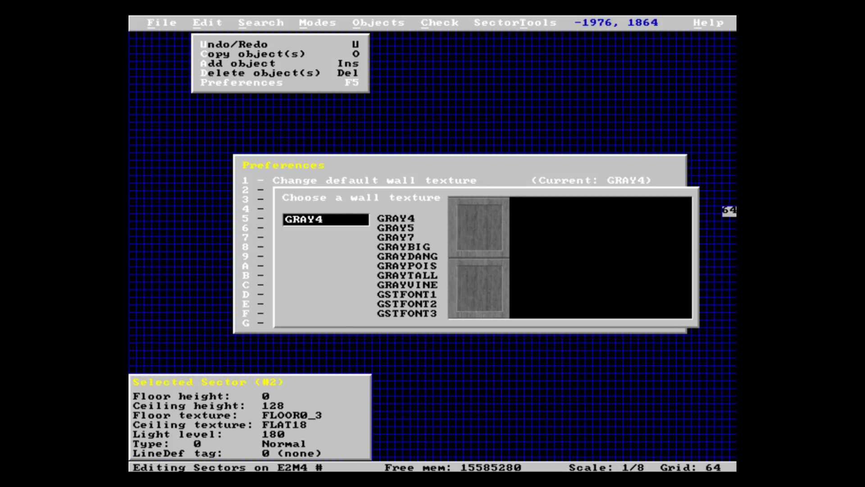
key("Down")
key("Down")
key("Down")
key("Down")
key("Down")
key("Down")
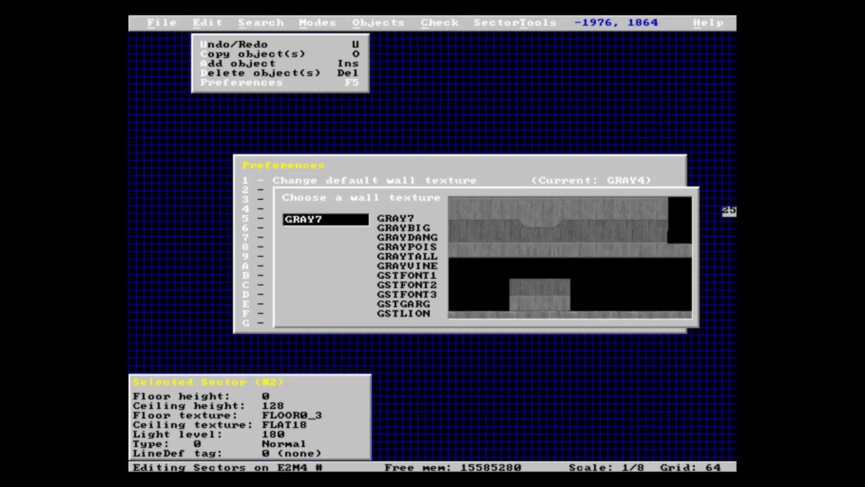
key("Down")
key("Down")
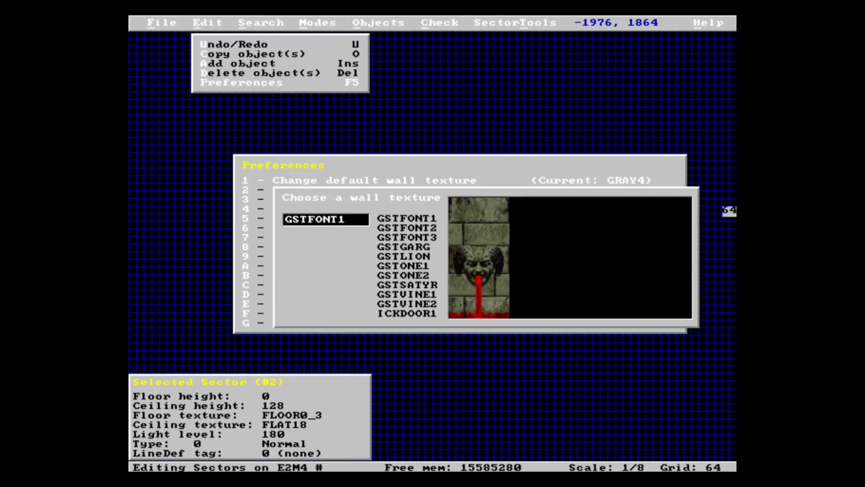
key("Up")
key("Return")
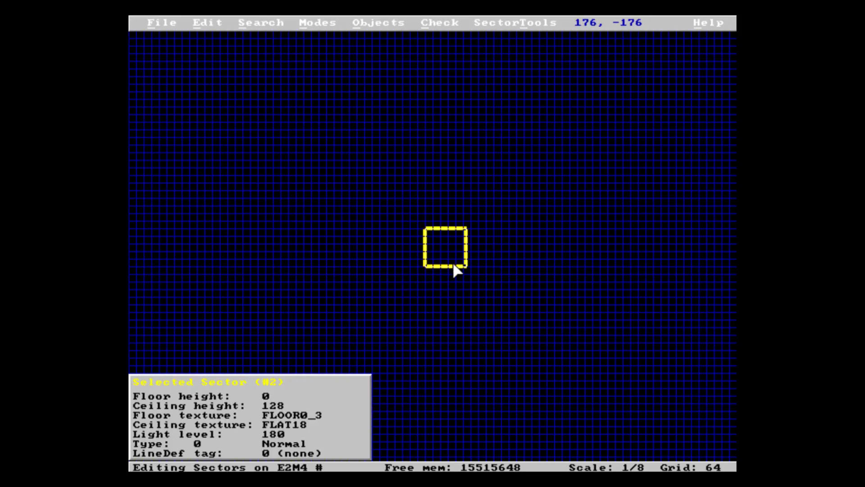
key("l")
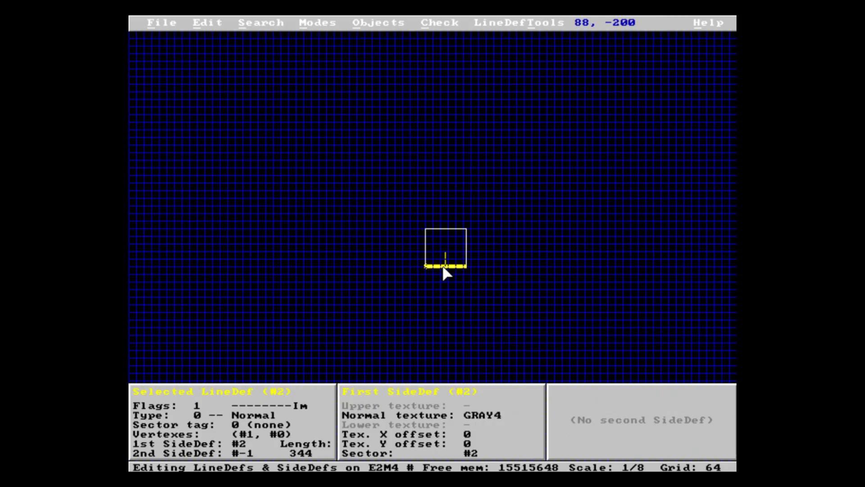
View the LineDefs & SideDefs editor help and examine the flags and trigger effects available for linedef #2
key("F1")
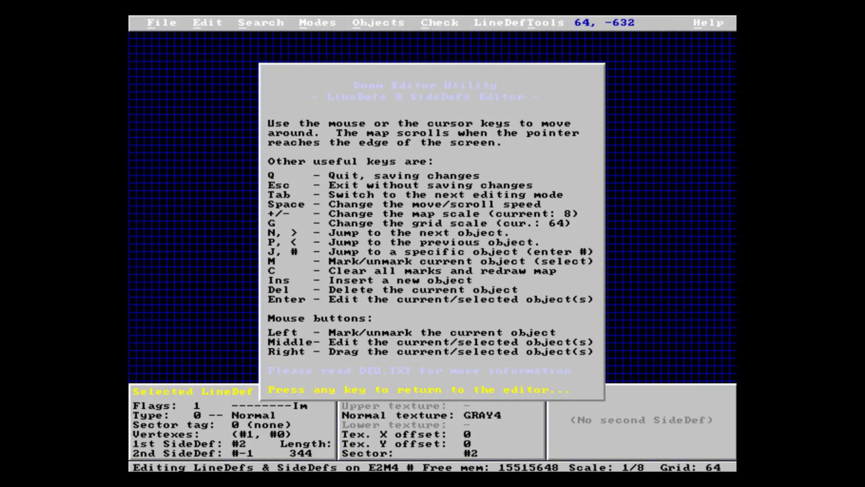
key("Escape")
key("Return")
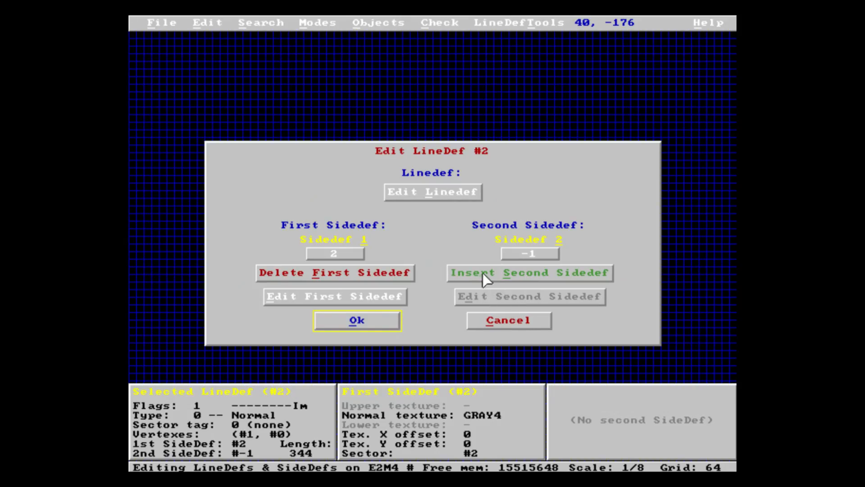
left_click(446, 193)
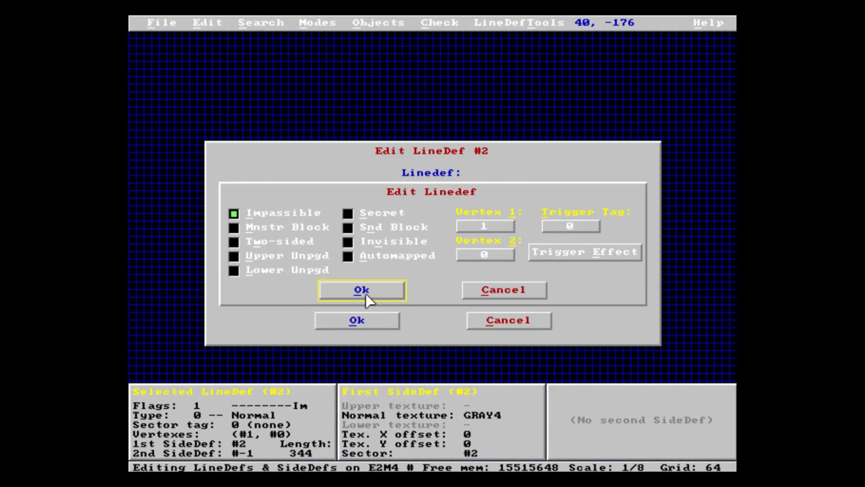
left_click(559, 250)
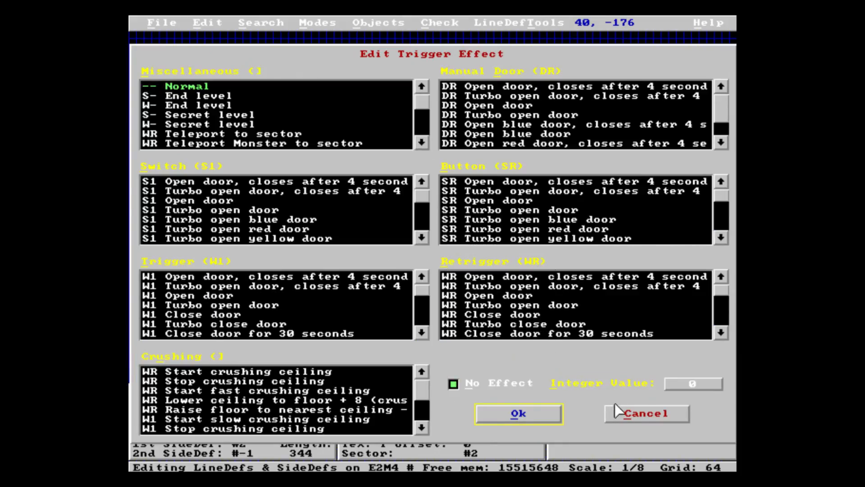
left_click(636, 414)
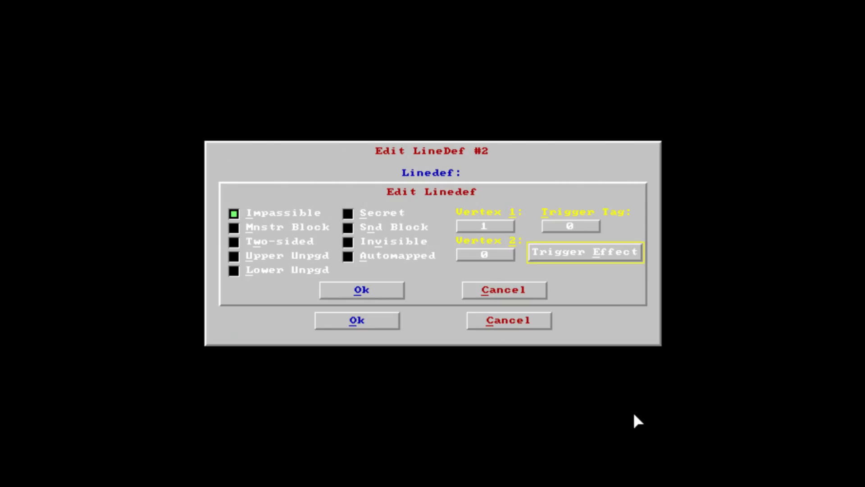
left_click(510, 295)
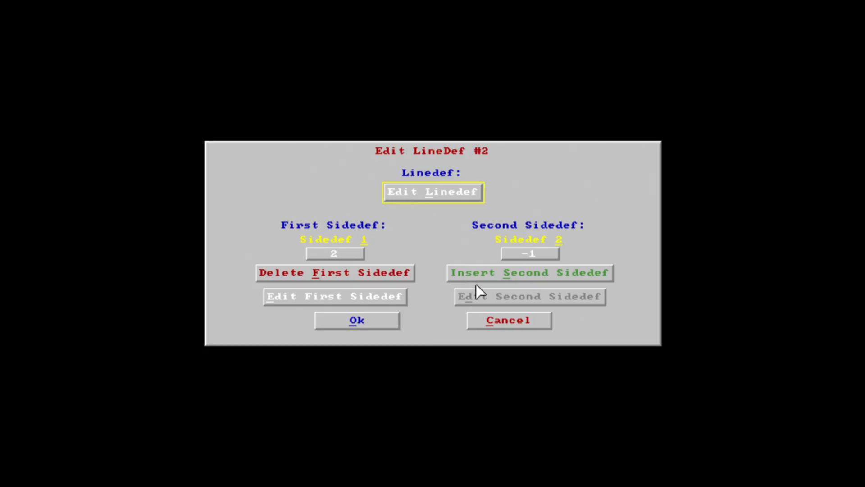
Browse the middle textures available for the first sidedef of linedef #2
left_click(391, 298)
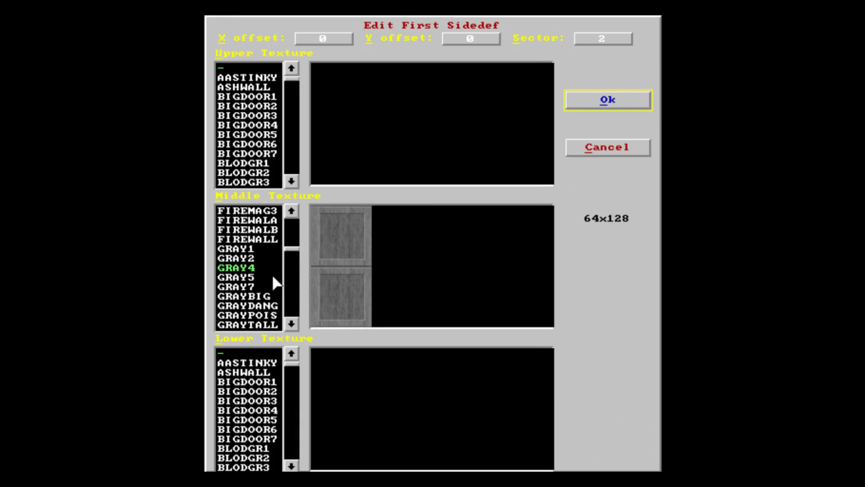
left_click(291, 211)
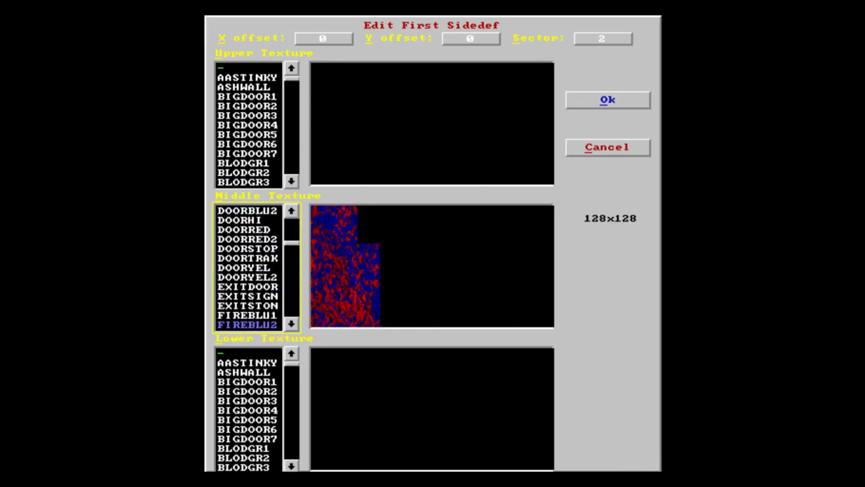
left_click(291, 211)
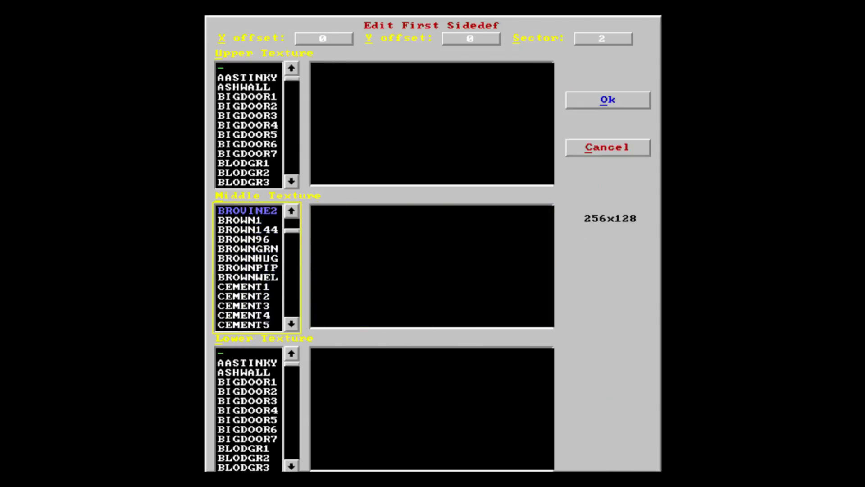
left_click(292, 210)
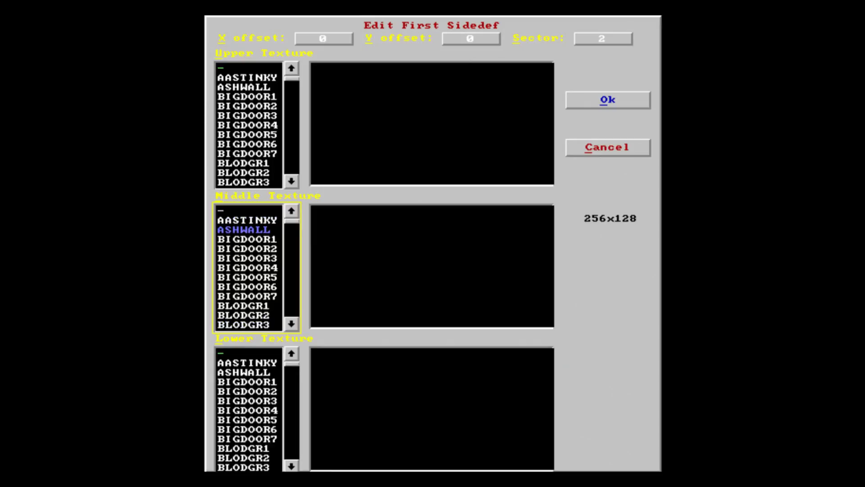
left_click(253, 325)
left_click(243, 211)
left_click(243, 324)
left_click(243, 211)
left_click(244, 324)
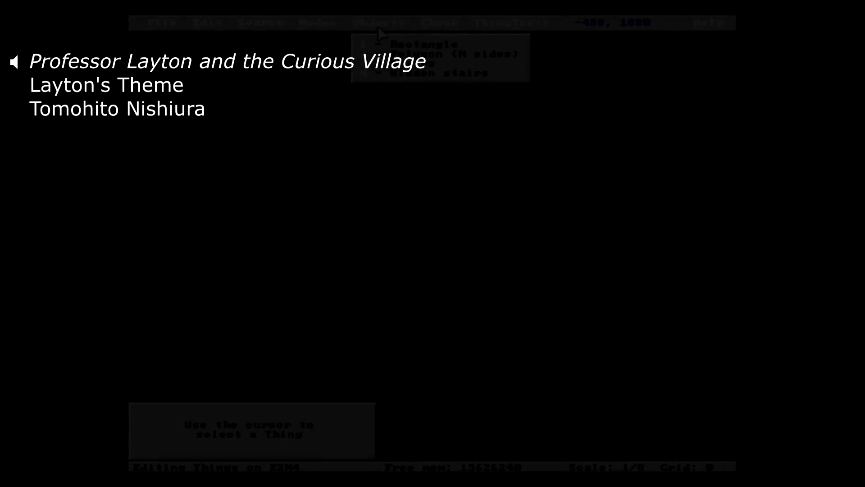
Insert a 256 by 256 rectangle at the map's centre and show the grid at 128 spacing
left_click(385, 44)
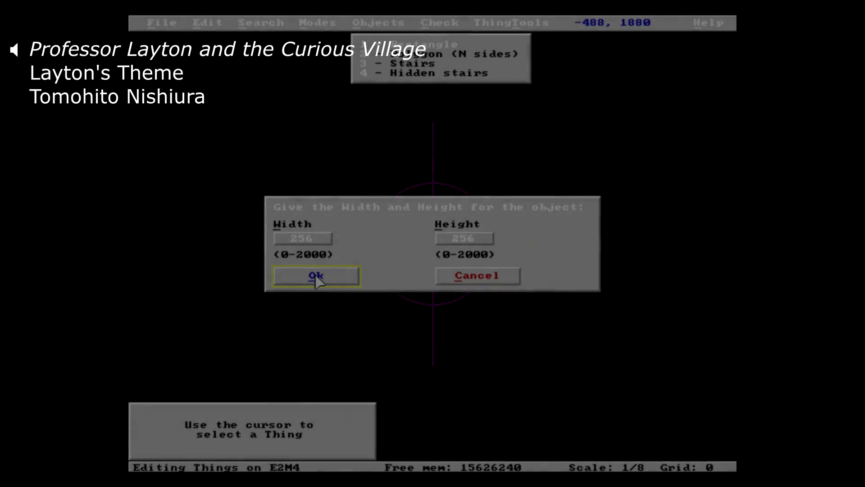
left_click(316, 276)
key("h")
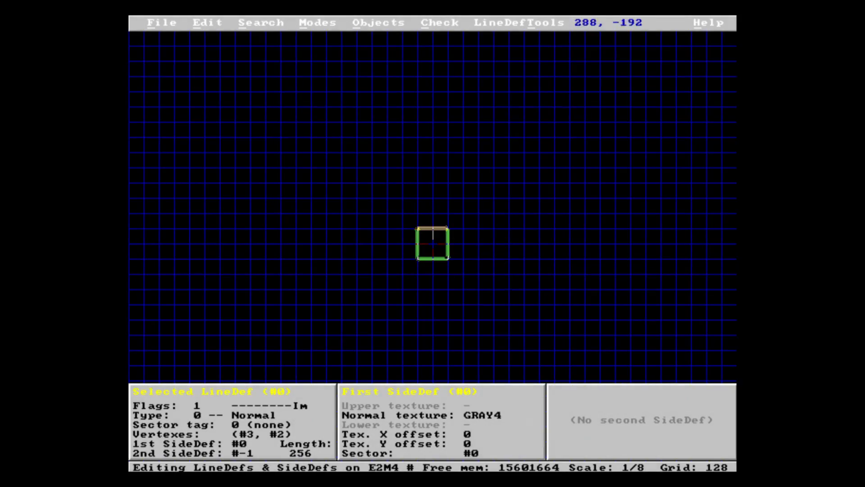
Set the middle texture of the first sidedef on the rectangle's bottom linedef to GRAYVINE
left_click(437, 257)
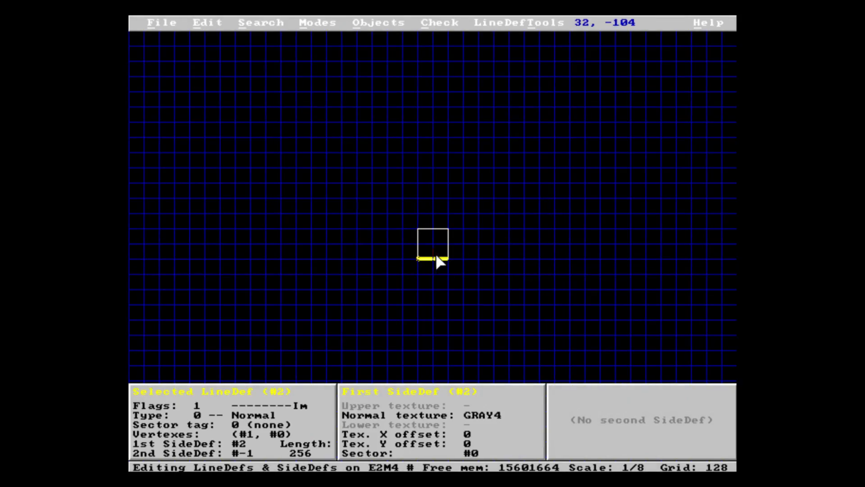
key("Return")
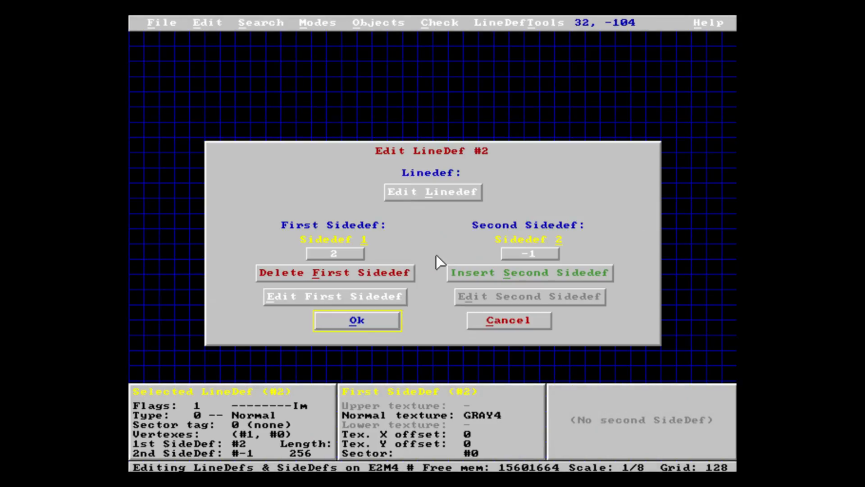
left_click(383, 297)
key("Tab")
key("Tab")
key("Tab")
key("Tab")
key("Tab")
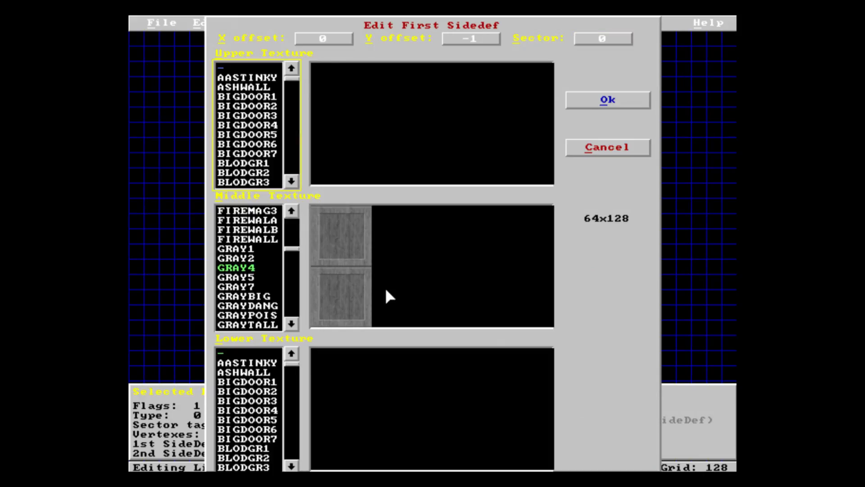
key("Down")
key("Up")
key("Tab")
key("Down")
key("Down")
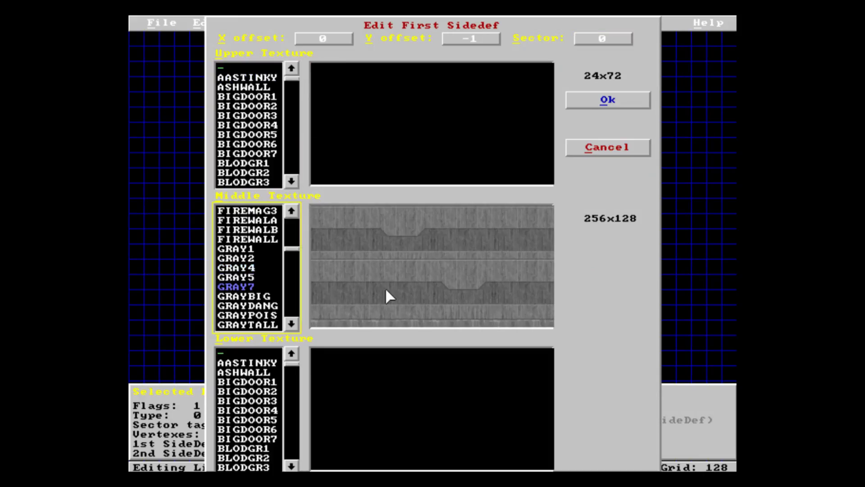
key("Down")
key("Down")
key("Down")
key("Down")
key("Down")
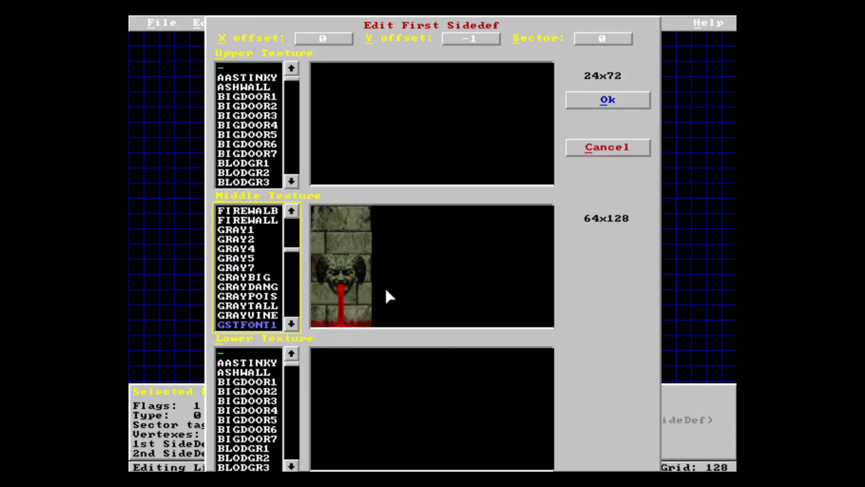
key("Up")
key("Down")
key("Down")
key("Down")
key("Down")
key("Up")
key("Up")
key("Up")
key("Up")
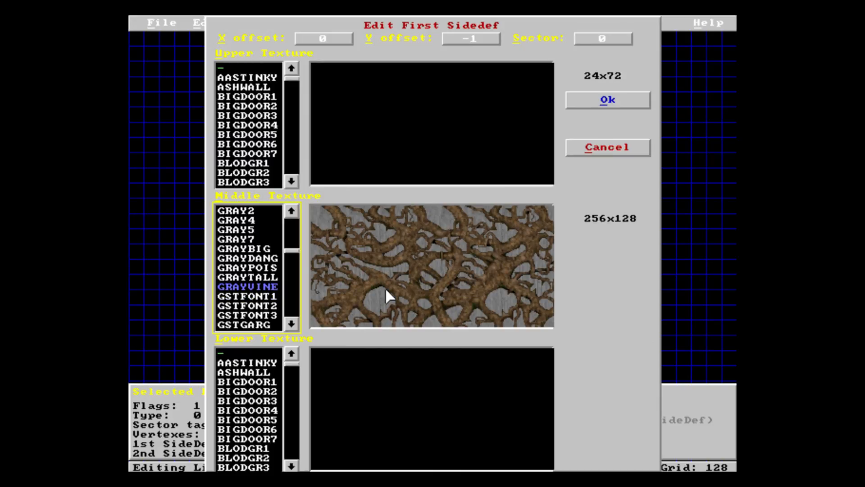
key("Tab")
key("Tab")
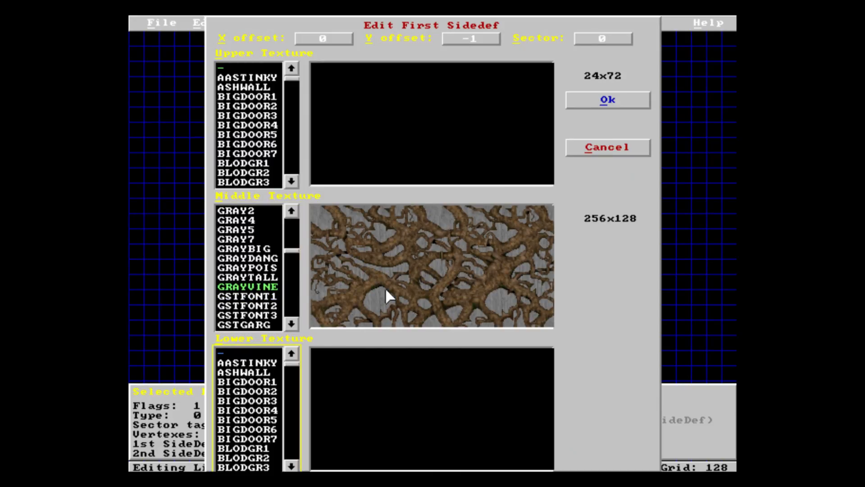
key("Return")
key("Tab")
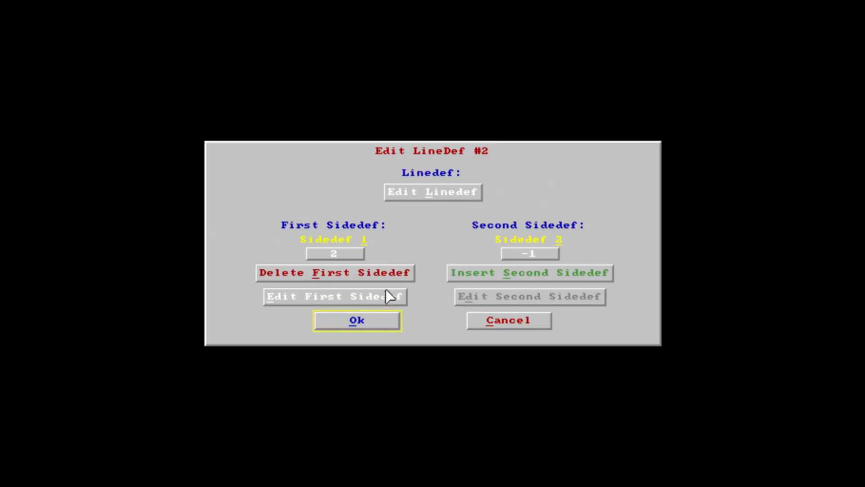
key("Return")
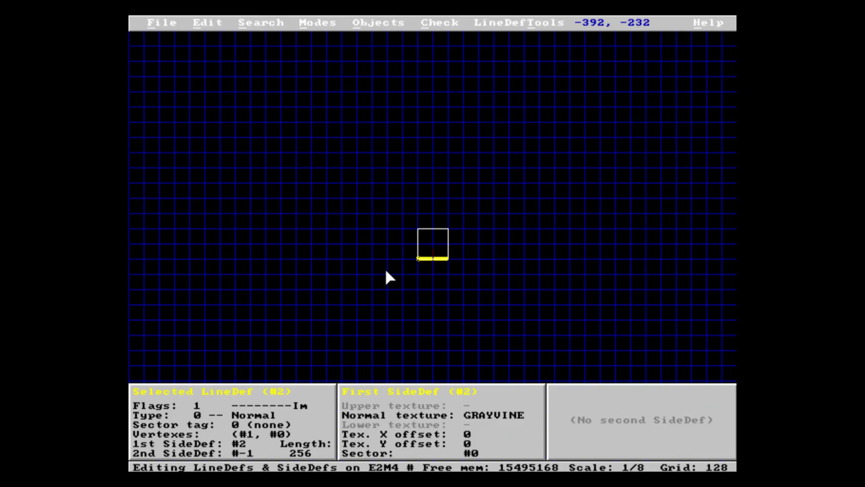
Select the rectangle's other three linedefs and set their first sidedefs' middle texture to GRAYVINE together
left_click(416, 248)
left_click(436, 233)
left_click(449, 249)
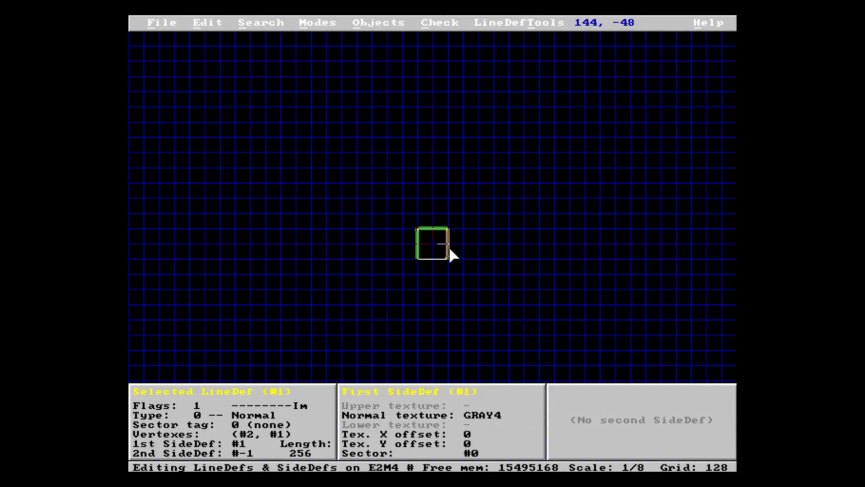
key("Return")
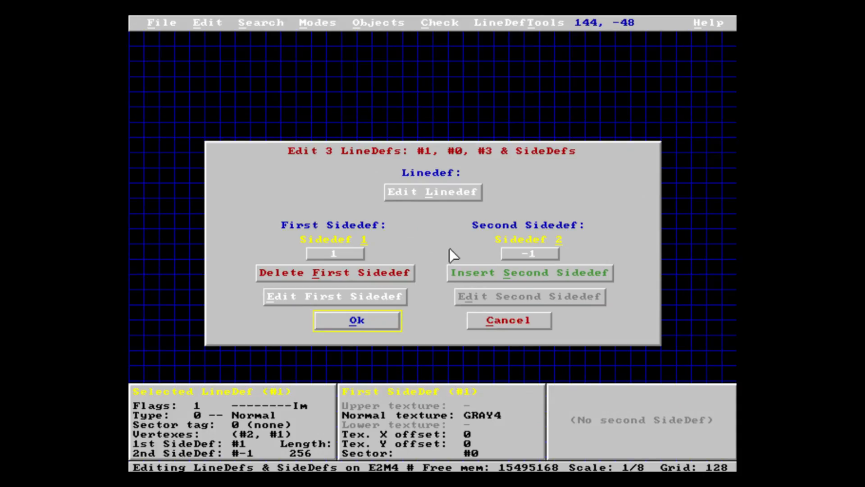
left_click(395, 298)
key("Tab")
key("Tab")
key("Tab")
key("Tab")
key("Tab")
key("Tab")
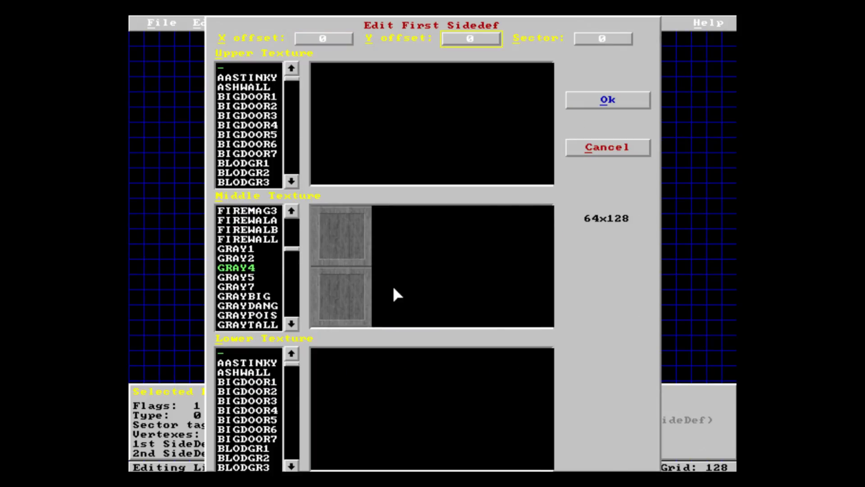
key("Down")
key("Down")
key("Down")
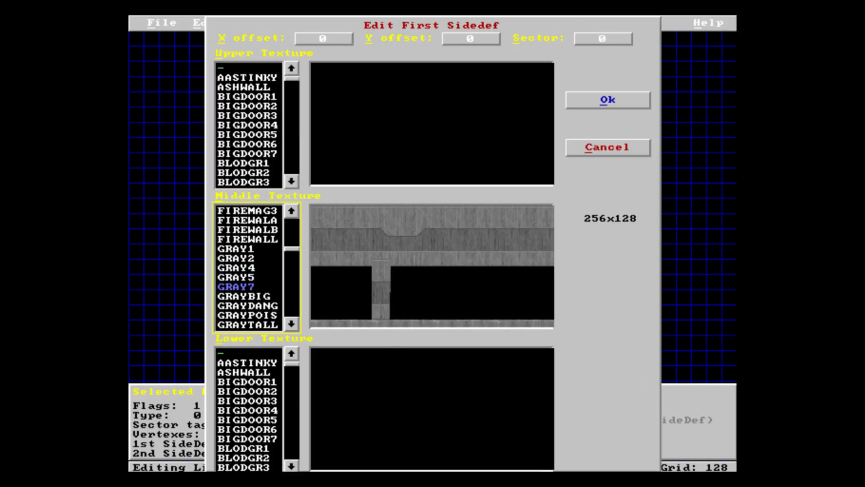
key("Down")
key("Down")
key("Down")
key("Down")
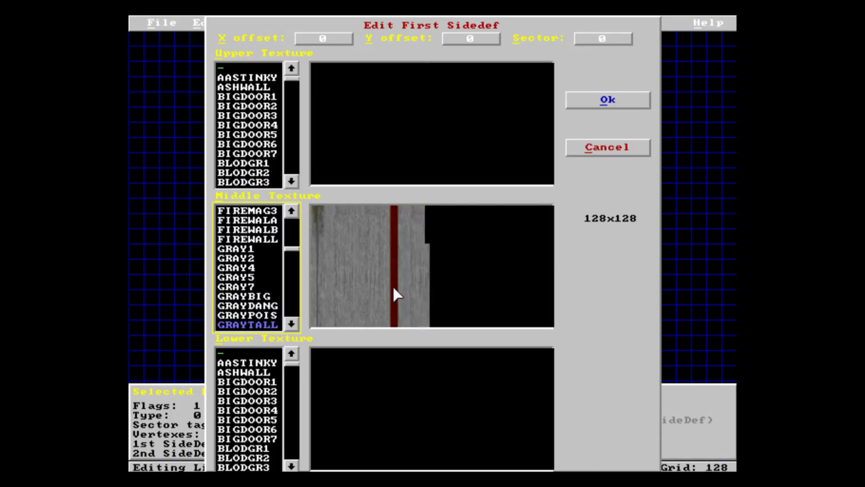
key("Tab")
key("Tab")
key("Tab")
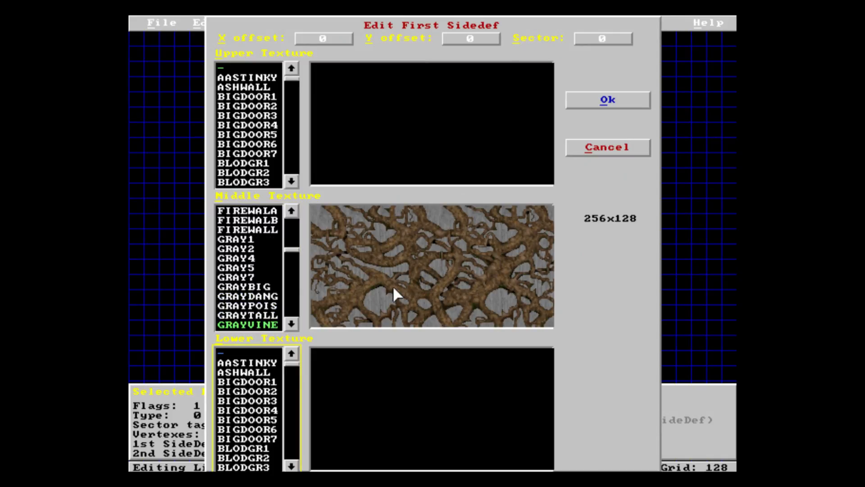
key("Tab")
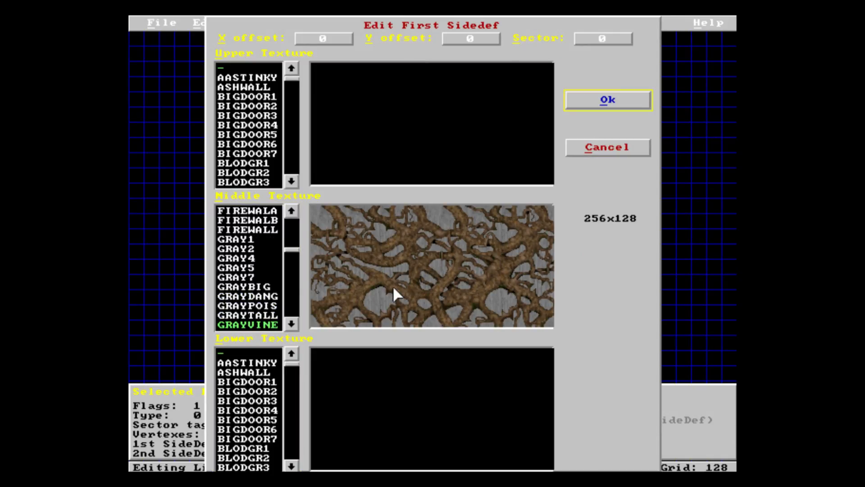
key("Return")
key("Tab")
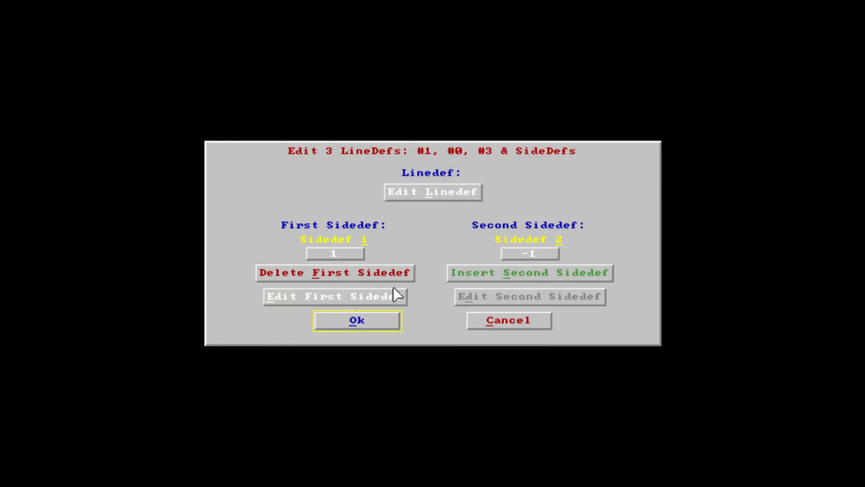
key("Return")
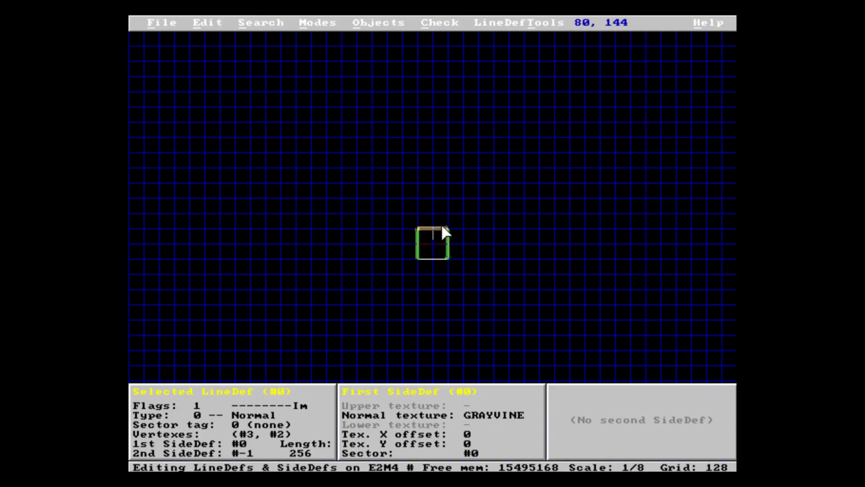
Move the rectangle's top and right linedefs outward to enlarge the room to about 768 by 896 units
left_click(162, 23)
left_click(170, 44)
left_click(434, 263)
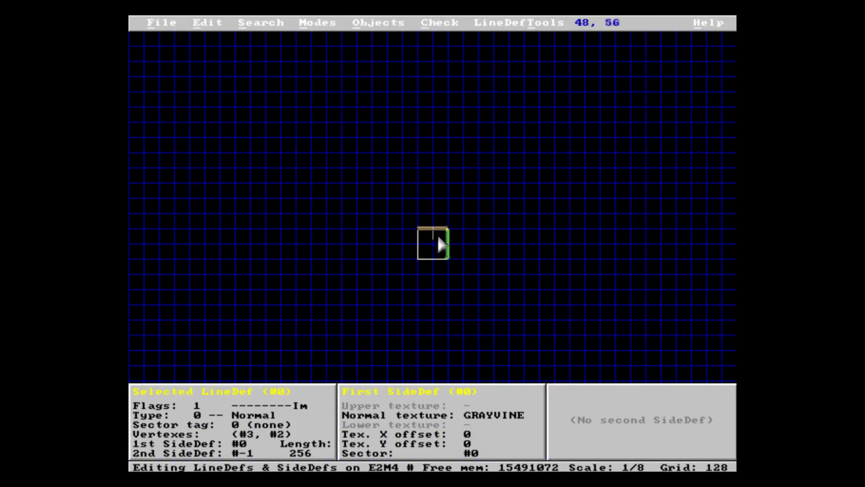
left_click_drag(446, 252, 475, 154)
Insert a 256 by 256 rectangle, move it inside the enlarged room near its lower-left corner, and toggle between Sectors and LineDefs modes
left_click(392, 23)
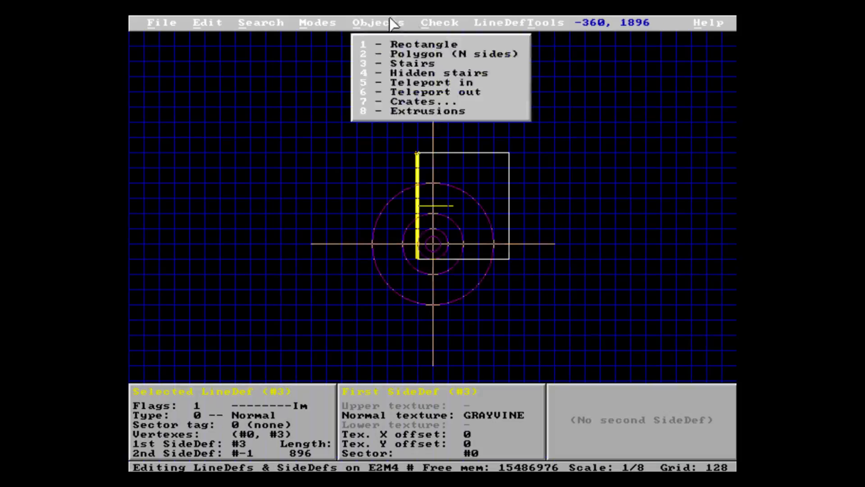
left_click(424, 45)
left_click(339, 277)
left_click_drag(449, 240, 464, 225)
left_click(364, 173)
left_click(161, 27)
left_click(169, 43)
left_click(420, 259)
key("s")
key("l")
key("s")
key("l")
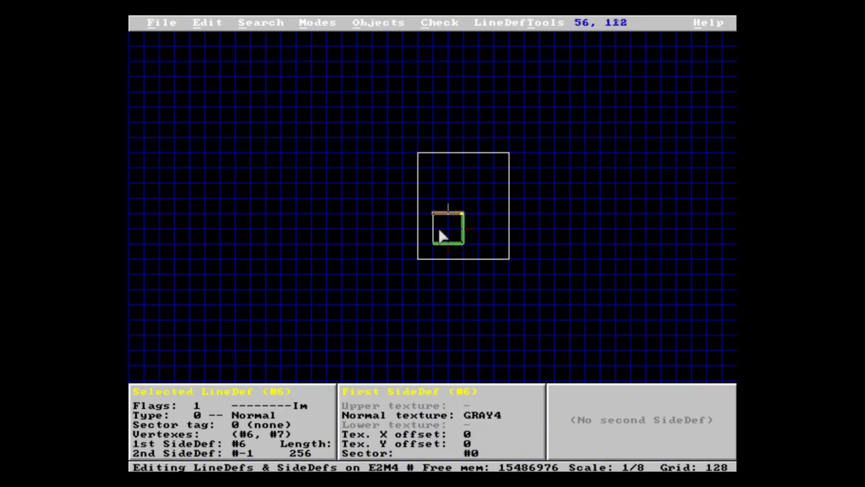
Switch to Vertices mode and delete the small inner rectangle's four vertices
key("v")
key("Delete")
key("Delete")
key("Delete")
key("Delete")
Insert a 256 by 256 rectangle, move it into the room's lower-left corner, and decline splitting the linedefs
left_click(367, 22)
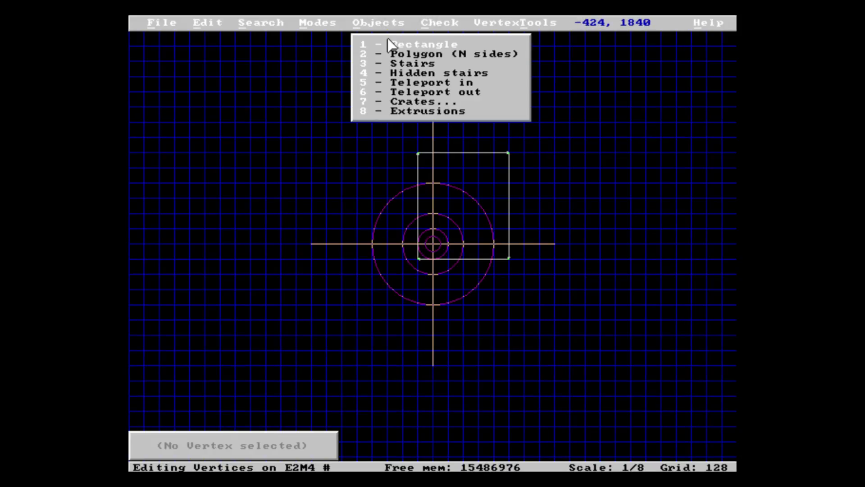
left_click(388, 41)
left_click(369, 272)
key("c")
mouse_move(448, 238)
left_mouse_down()
mouse_move(438, 248)
mouse_move(449, 245)
left_mouse_up()
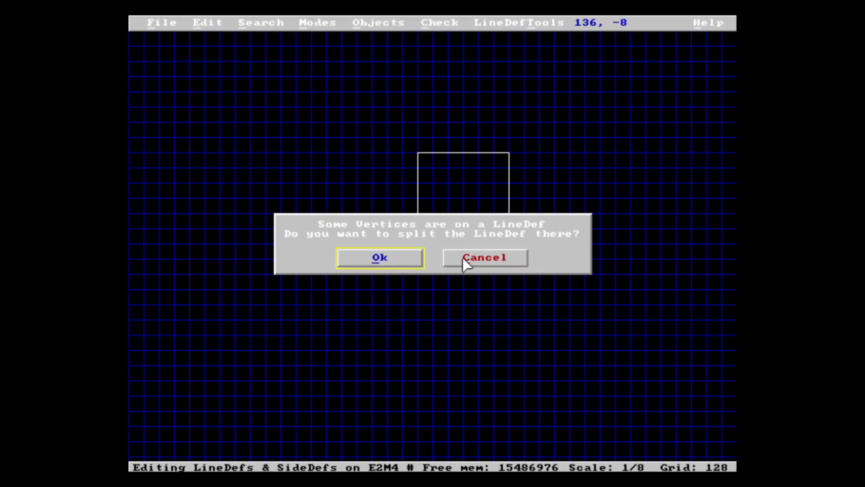
left_click(464, 260)
left_click(200, 21)
left_click(211, 20)
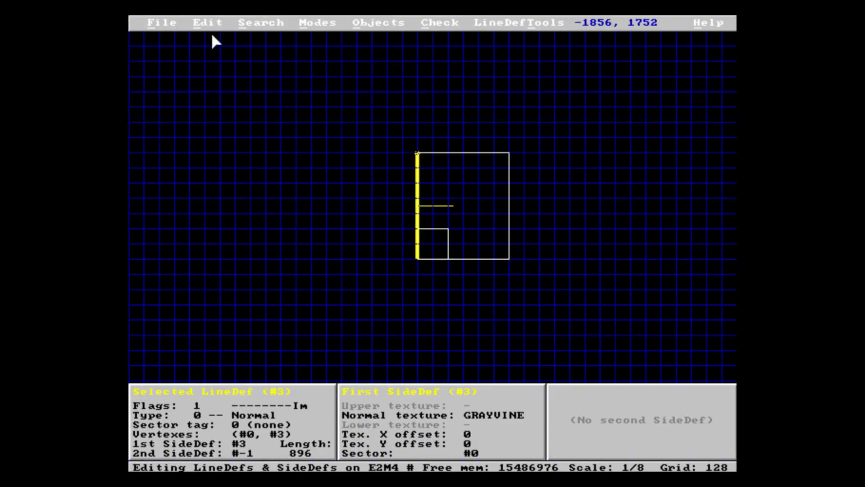
left_click(465, 163)
left_click(162, 23)
left_click(180, 41)
key("Escape")
Delete the linedefs of the small corner rectangle and of the surrounding room one after another
left_click(440, 229)
key("Delete")
left_click(452, 241)
key("Delete")
key("Delete")
key("Delete")
key("Delete")
key("Delete")
key("Delete")
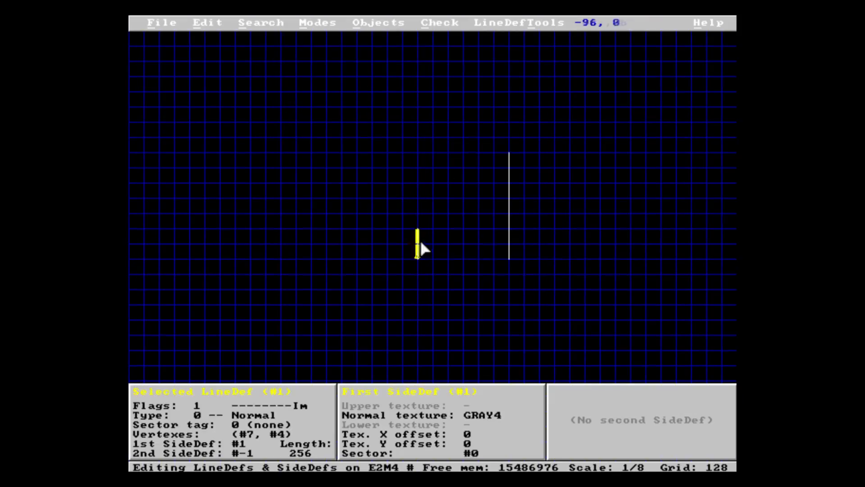
Switch to Vertices mode and delete the remaining vertices with their attached linedefs, emptying the map
key("v")
key("Delete")
key("Return")
key("Delete")
key("Return")
Insert a new rectangle with a width of 1024 and a height of 1024 as the room
left_click(371, 22)
left_click(386, 42)
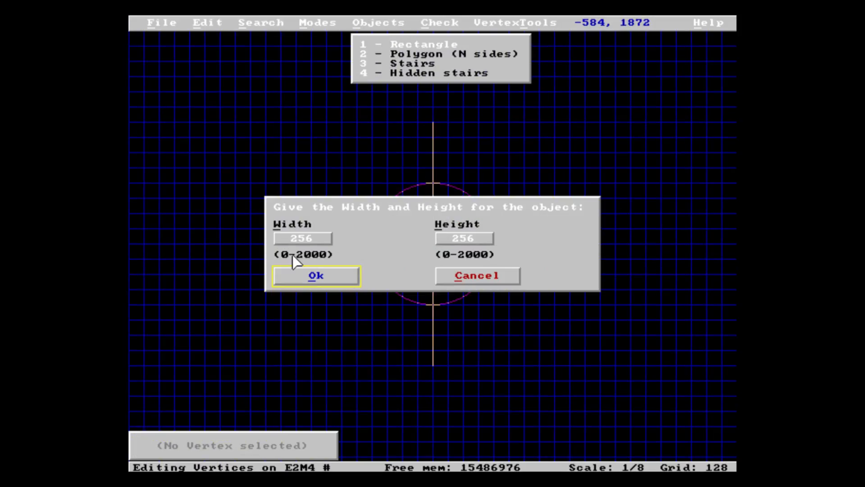
left_click(314, 240)
key("BackSpace")
key("BackSpace")
key("BackSpace")
type("1024")
key("Tab")
key("BackSpace")
key("BackSpace")
key("BackSpace")
type("1024")
key("Return")
Insert a 256 by 256 rectangle at the centre of the 1024 by 1024 room
left_click(375, 26)
left_click(431, 229)
right_click(556, 248)
left_click(514, 327)
left_click(378, 23)
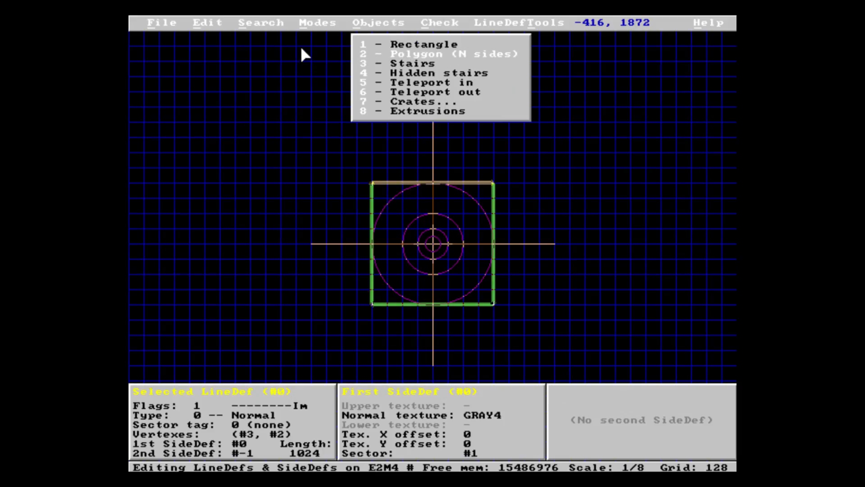
left_click(410, 45)
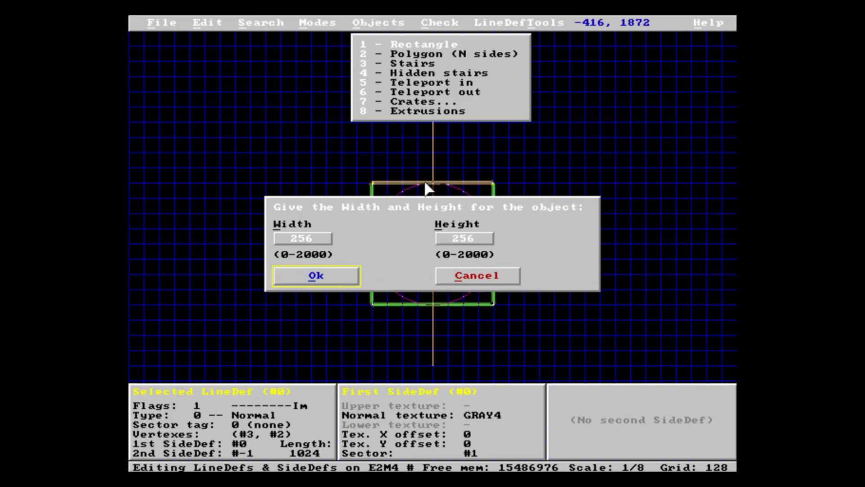
left_click(321, 276)
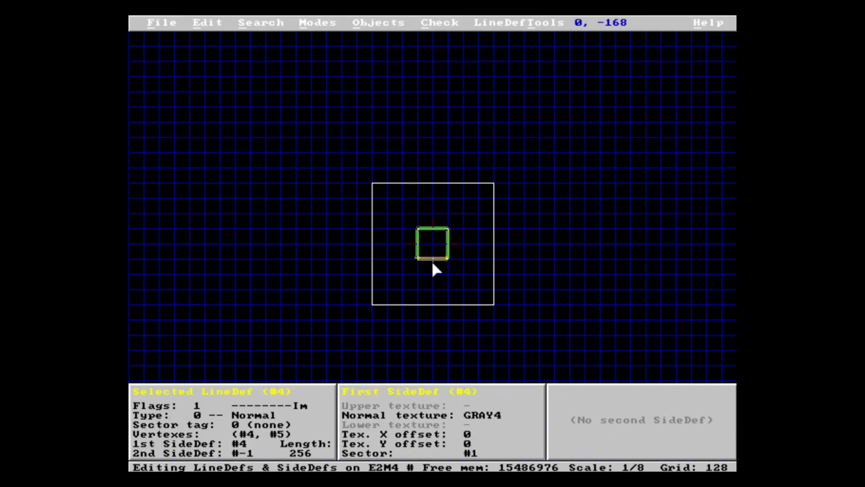
left_click(382, 26)
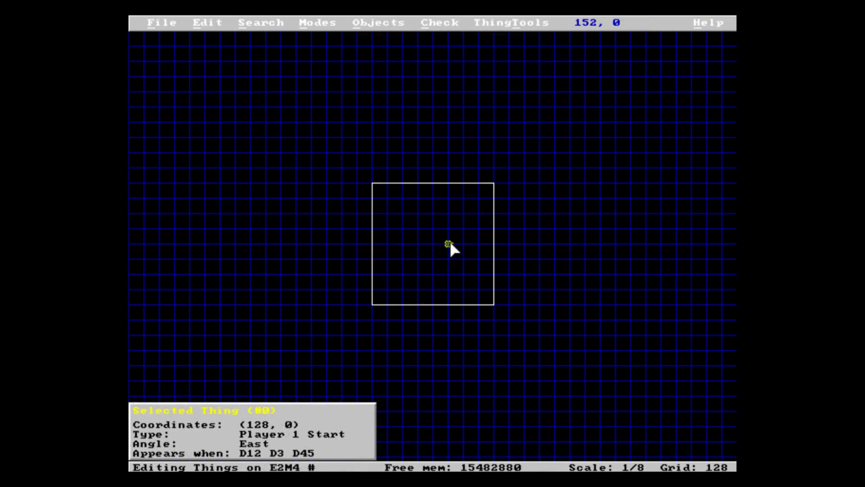
Edit the Player 1 Start and set its facing angle to North
key("Return")
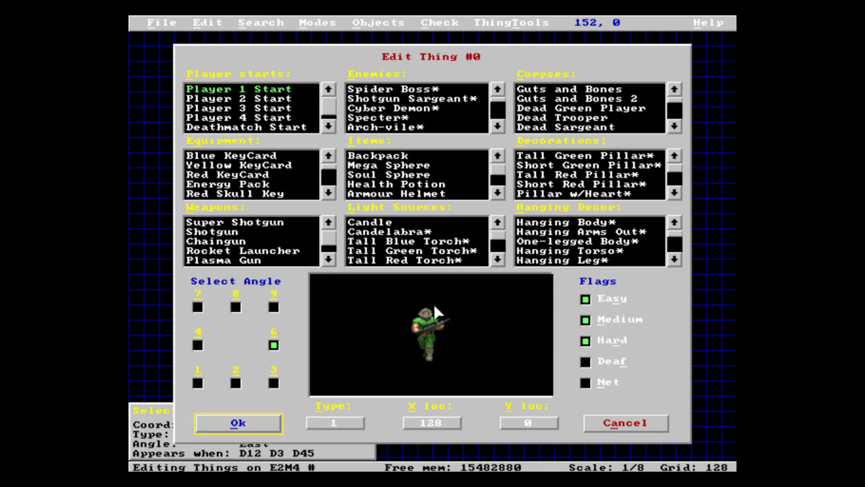
left_click(201, 308)
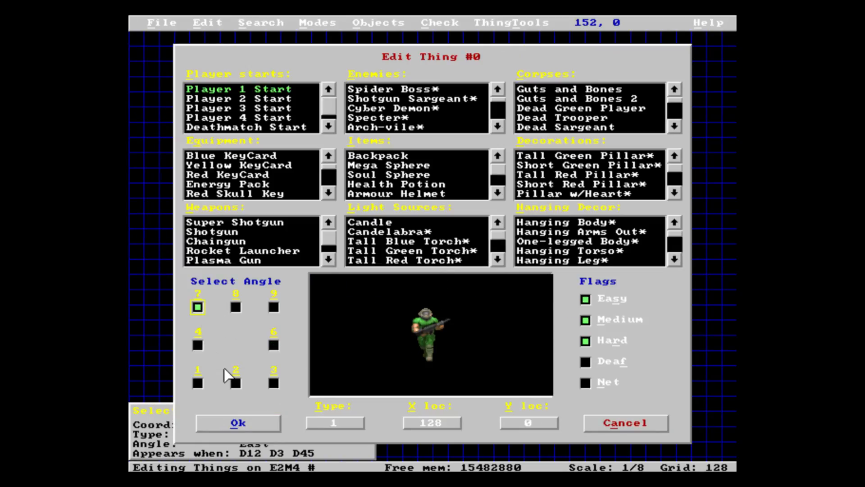
left_click(238, 422)
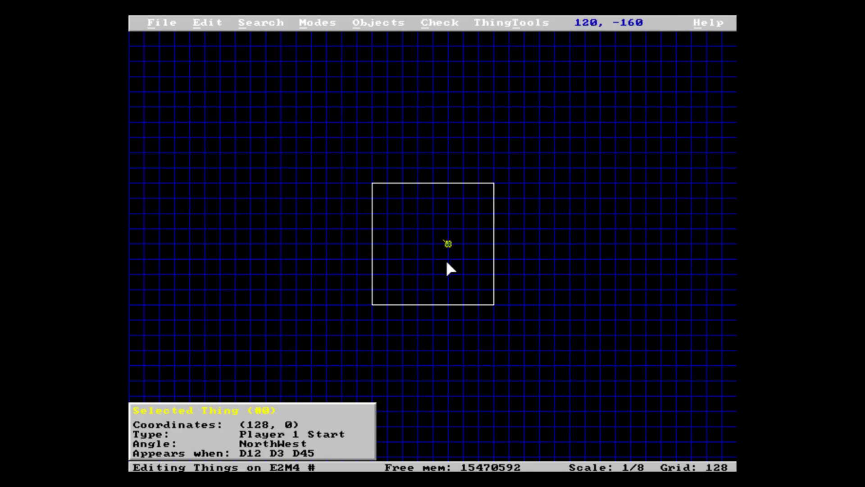
double_click(448, 245)
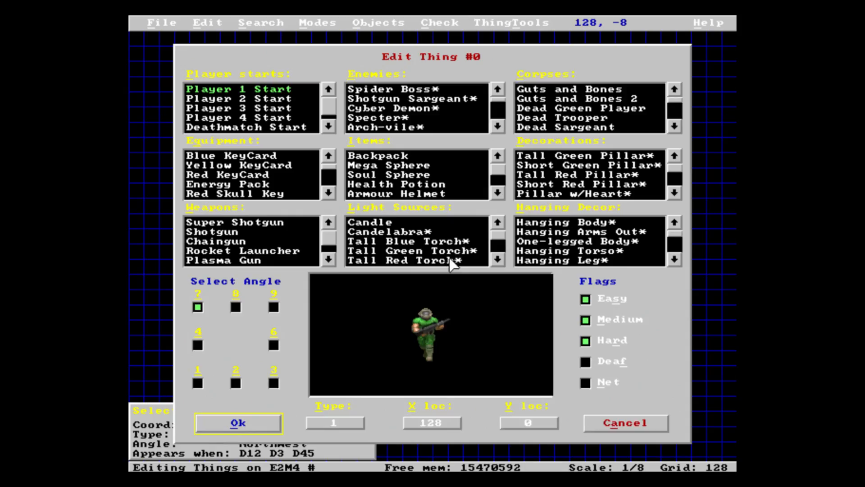
left_click(236, 307)
left_click(251, 426)
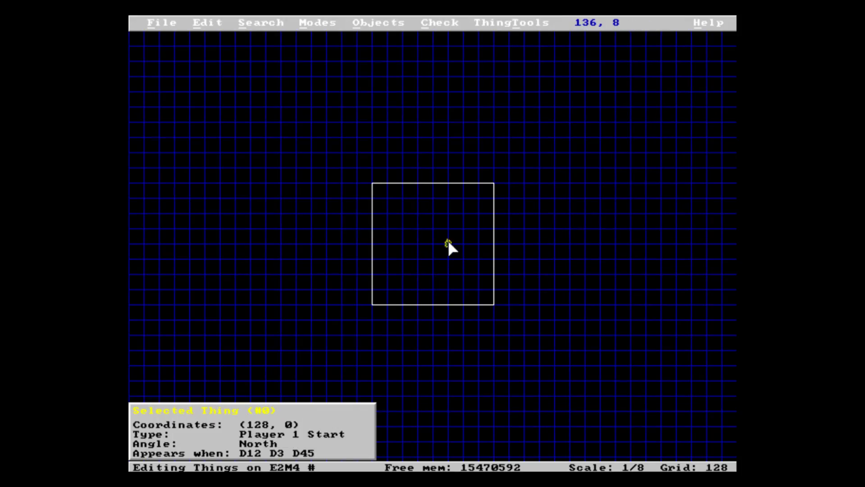
Move the Player 1 Start to (0, -384) near the room's lower wall and check its properties
left_click_drag(449, 243, 427, 293)
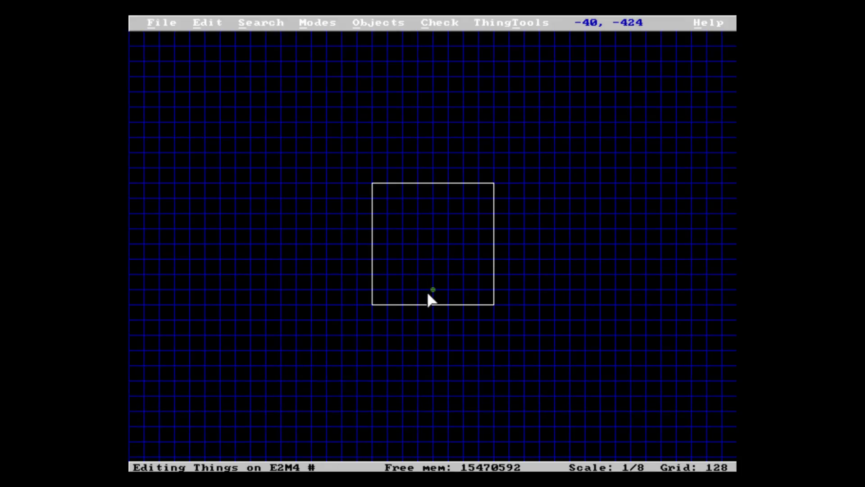
key("Return")
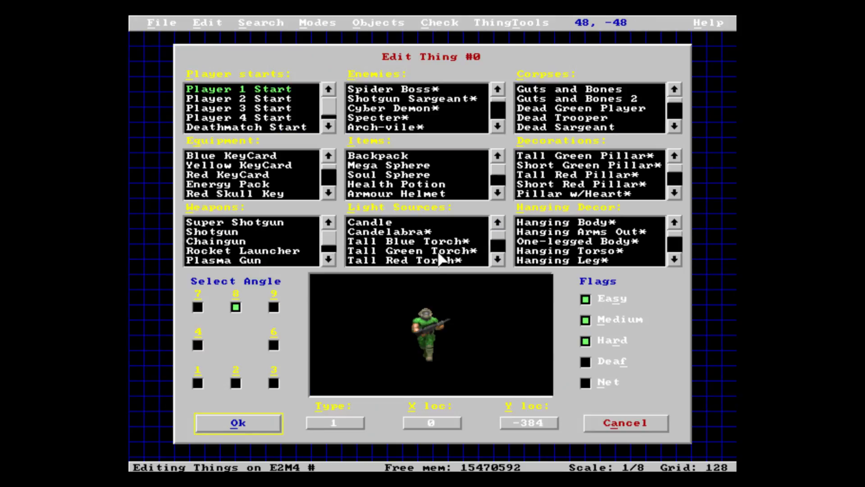
left_click(440, 256)
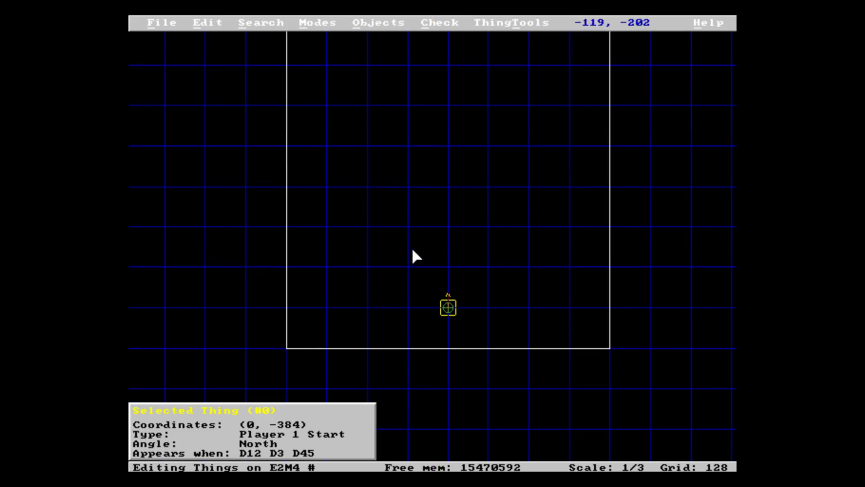
Switch to Sectors mode and set the room sector's floor texture to FLOOR7_2
key("s")
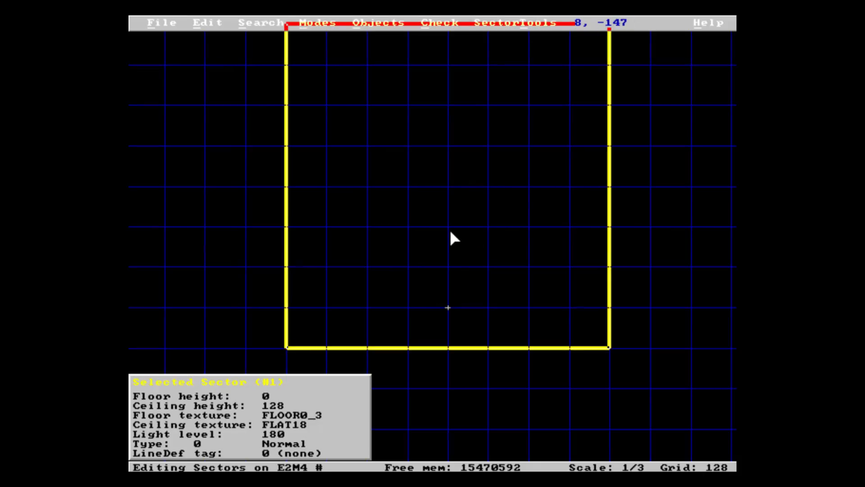
key("Return")
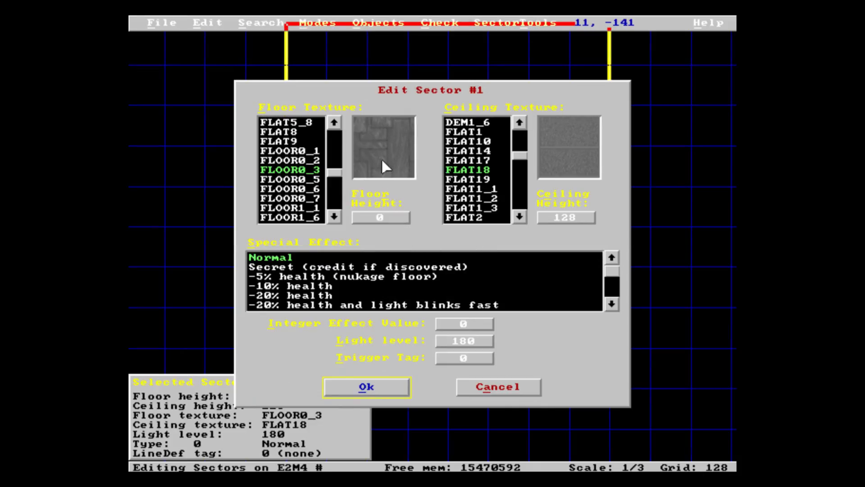
key("Tab")
key("Tab")
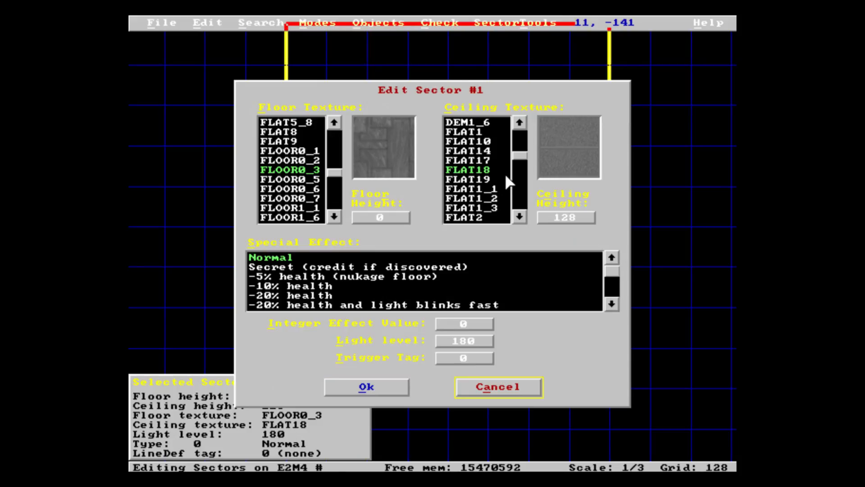
key("Down")
key("Down")
key("Down")
key("Down")
key("Down")
key("Down")
key("Down")
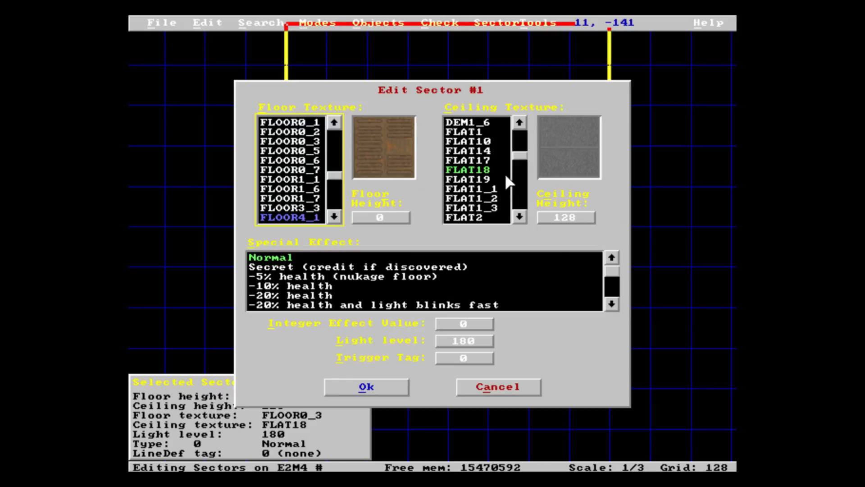
key("Up")
key("Up")
key("Up")
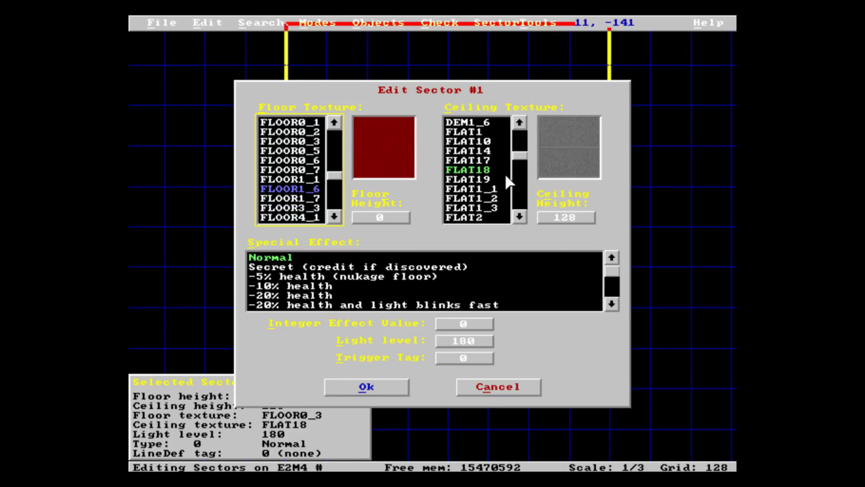
key("Down")
key("Down")
key("Down")
key("Down")
key("Down")
key("Down")
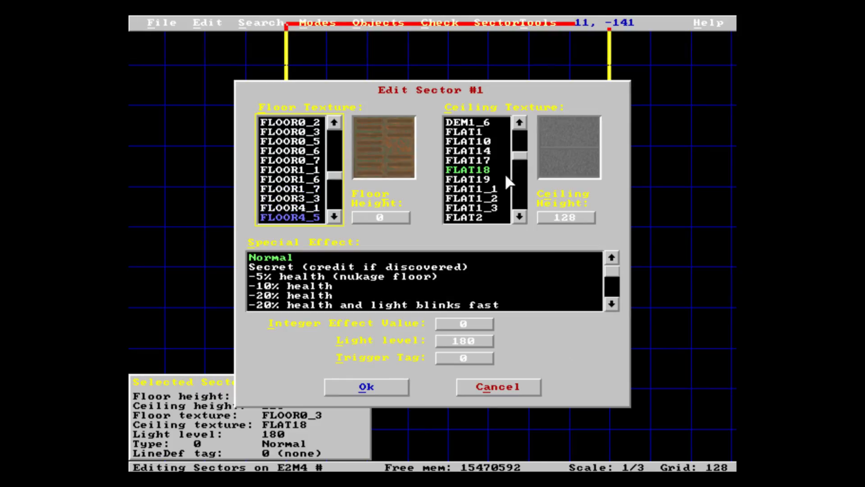
key("Down")
key("Down")
key("Down")
key("Down")
key("Down")
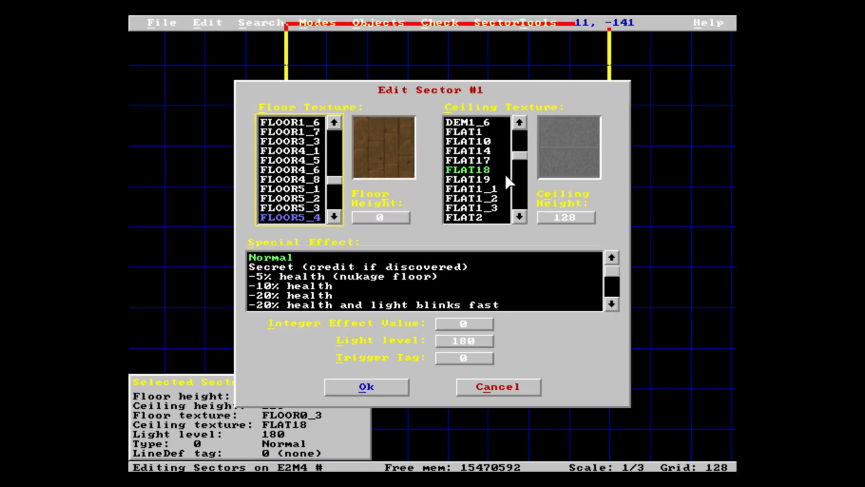
key("Down")
key("Down")
key("Down")
key("Down")
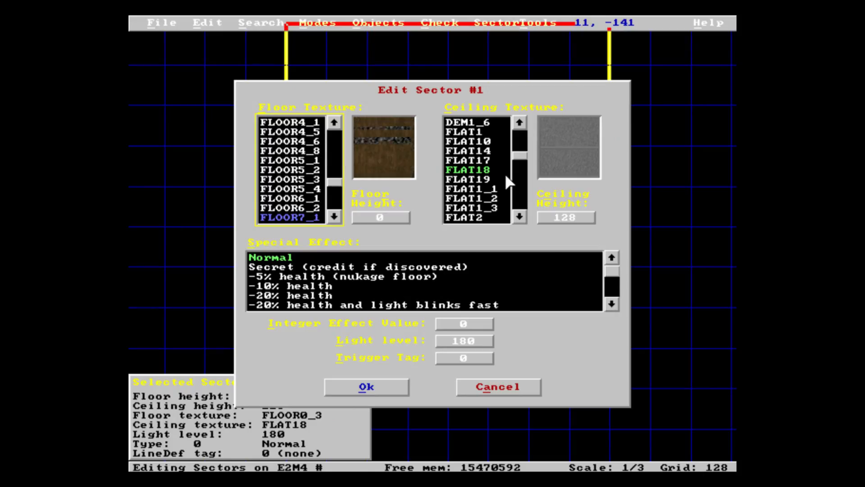
key("Up")
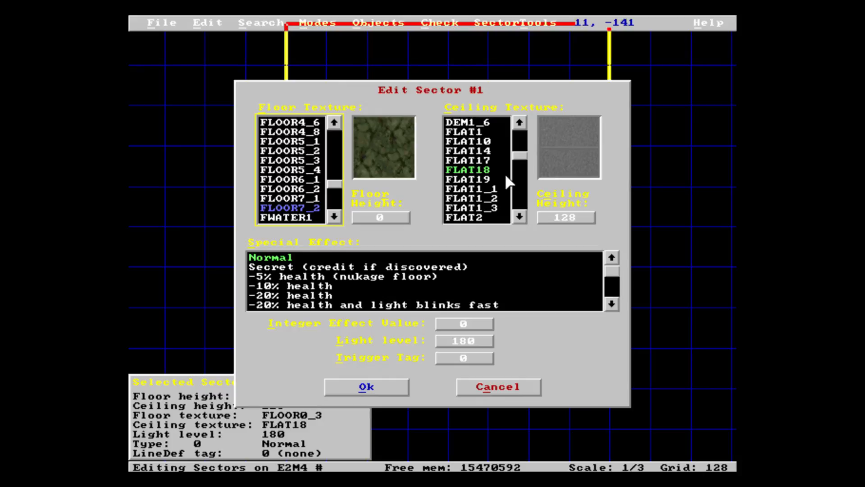
Set the room sector's ceiling texture to FLAT1_2
key("Tab")
key("Down")
key("Down")
key("Down")
key("Down")
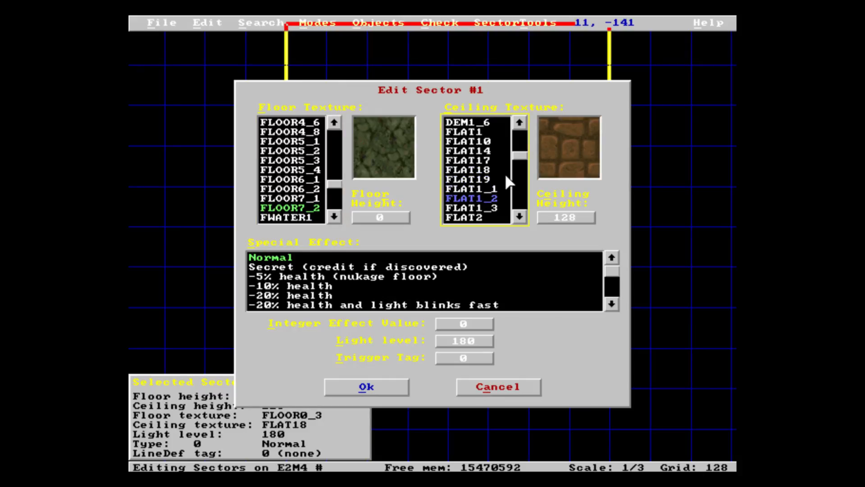
key("Up")
Raise the room sector's ceiling height to 256, and lower it by one to 255
key("Tab")
key("Tab")
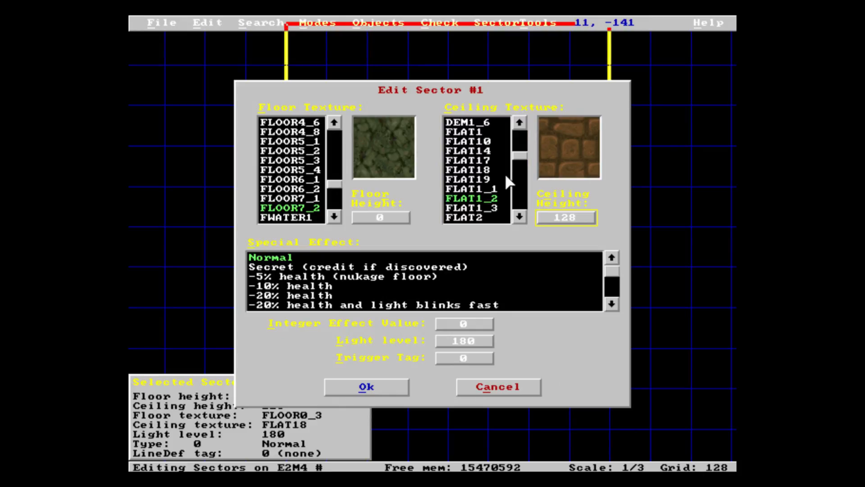
key("BackSpace")
key("BackSpace")
key("BackSpace")
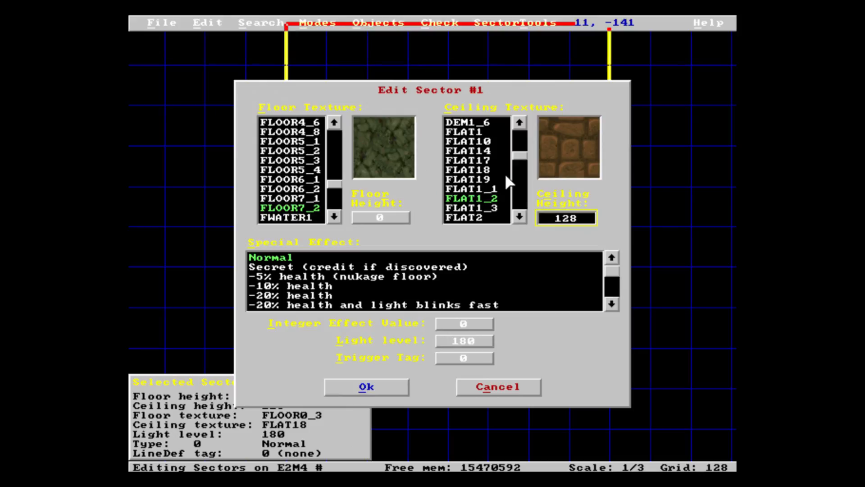
type("256")
key("Return")
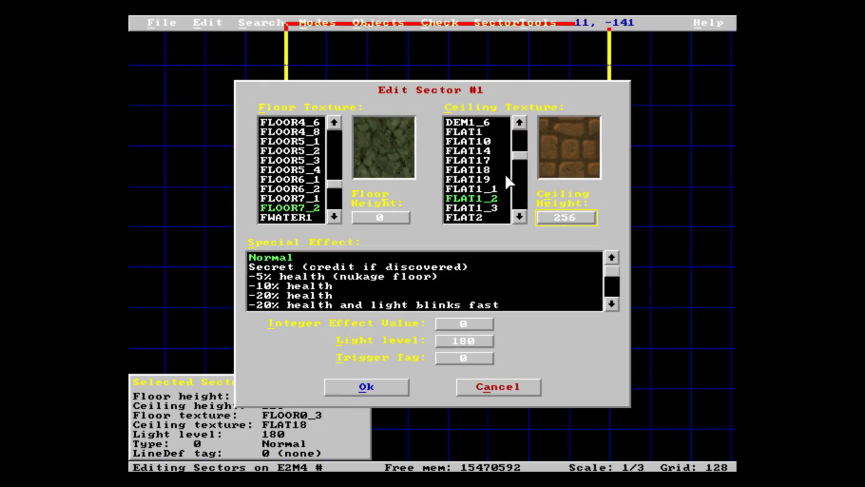
key("Down")
Examine the special effects offered for the room sector, from Normal down to the timed door effects
key("Tab")
key("Tab")
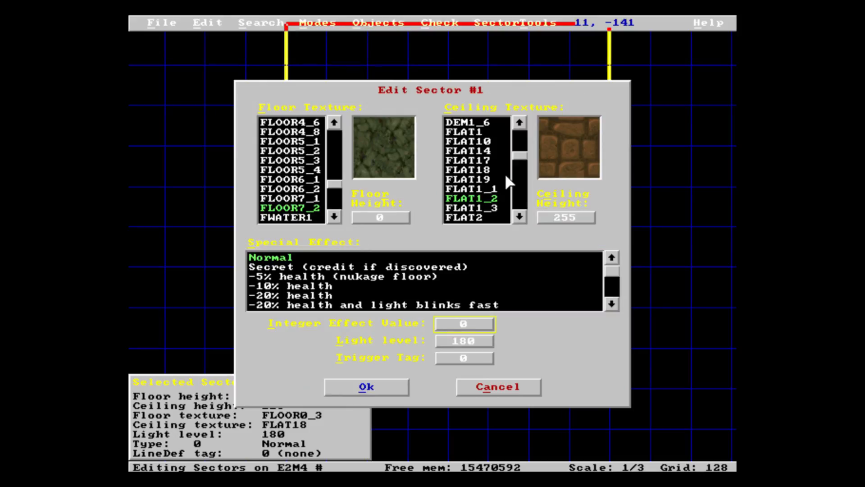
key("Tab")
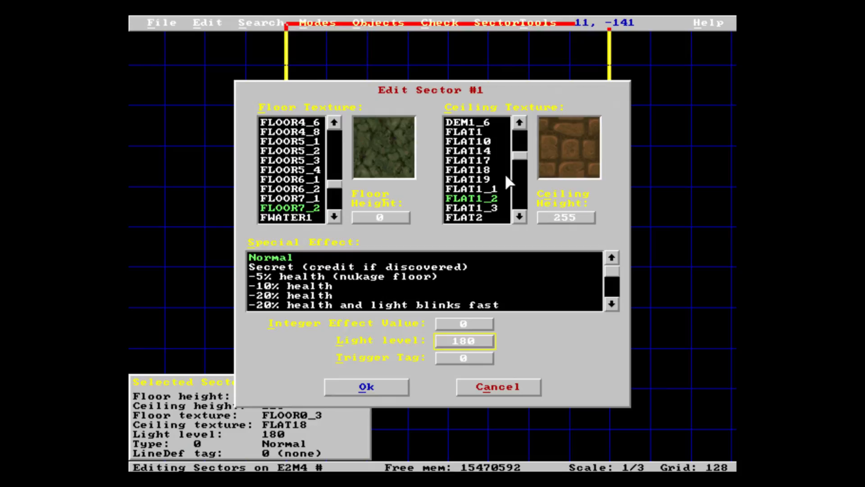
key("shift+Tab")
key("shift+Tab")
key("Down")
key("Down")
key("Down")
key("Down")
key("Down")
key("Down")
key("Down")
key("Down")
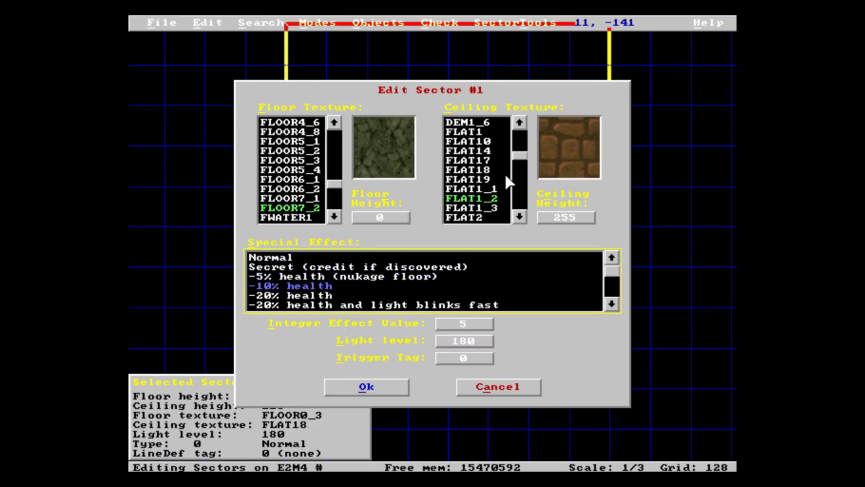
key("Down")
key("Down")
key("Down")
key("Down")
key("Down")
key("Down")
key("Down")
key("Down")
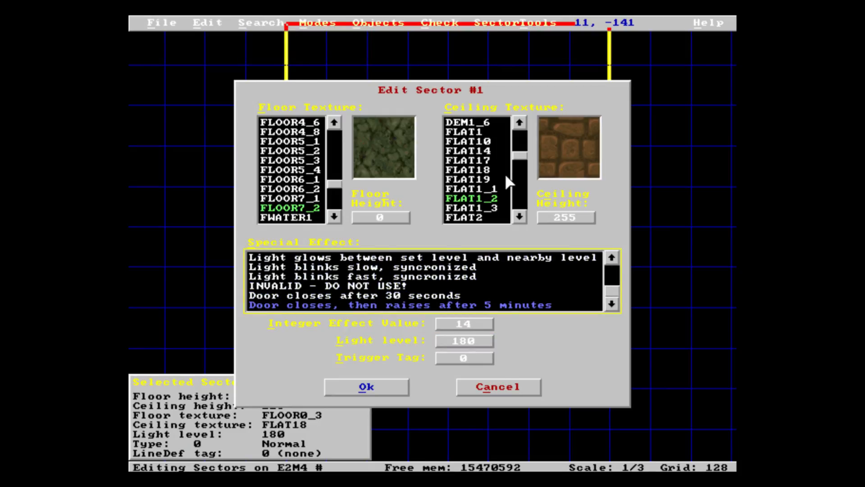
key("Up")
key("Up")
key("Up")
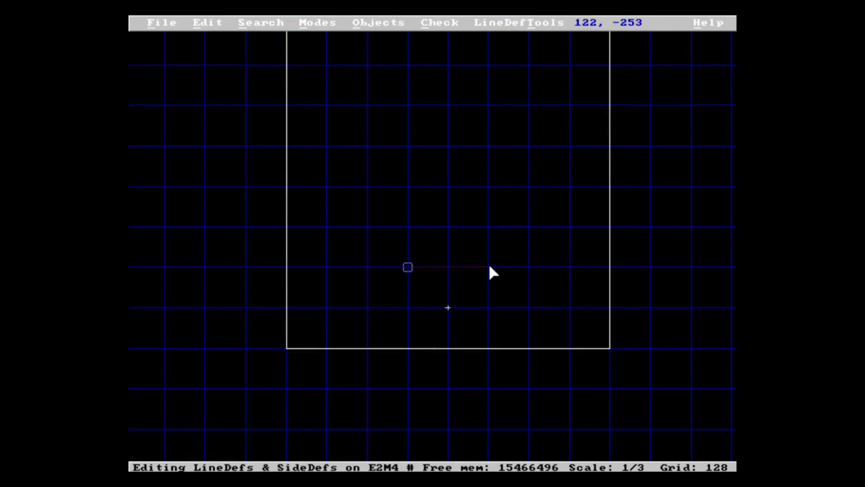
Draw a 256 by 256 square of linedefs against the room's lower wall, and delete it in Sectors mode
left_click(489, 266)
left_click(488, 348)
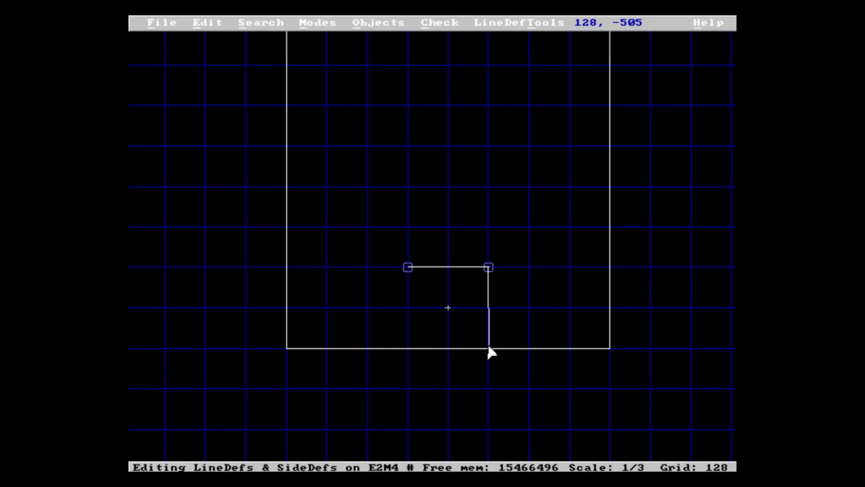
left_click(408, 348)
left_click(408, 267)
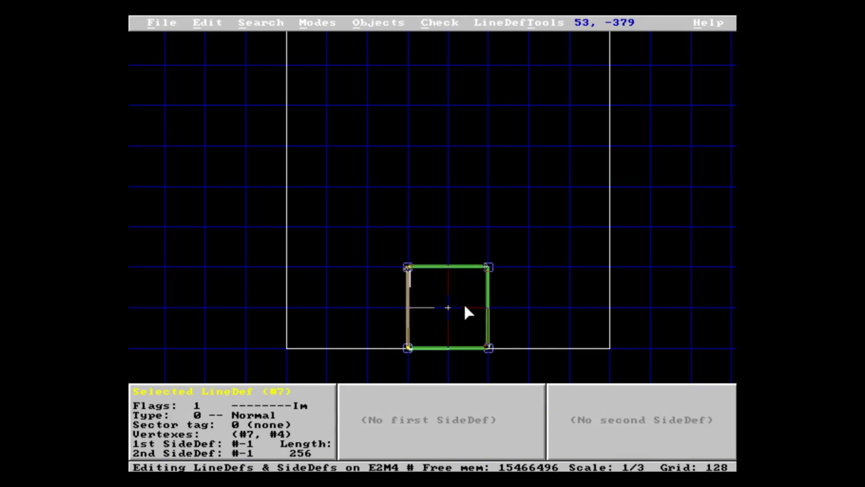
key("s")
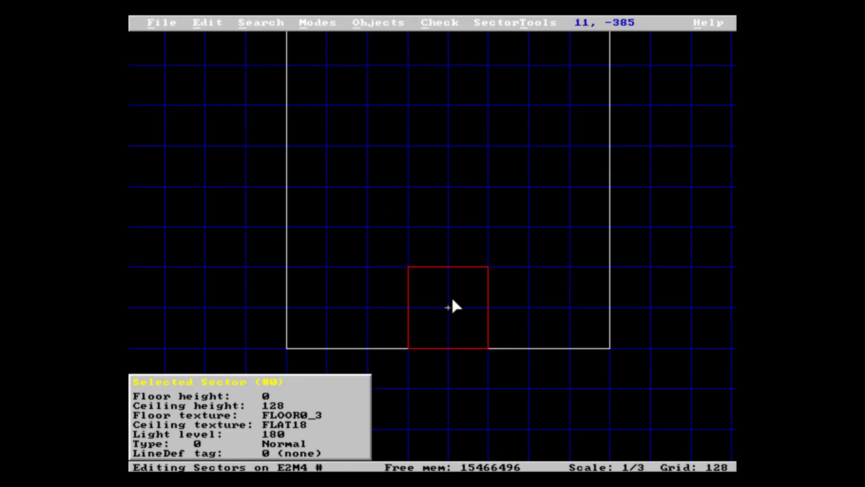
key("Delete")
Insert a 4-sided polygon of radius 128 inside the room, with floor 0 and ceiling 128, and switch to Sectors mode
left_click(372, 261)
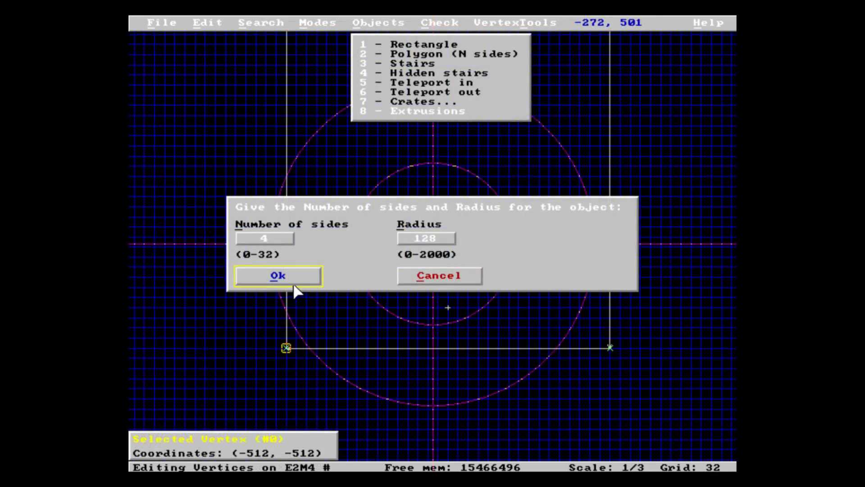
left_click(294, 281)
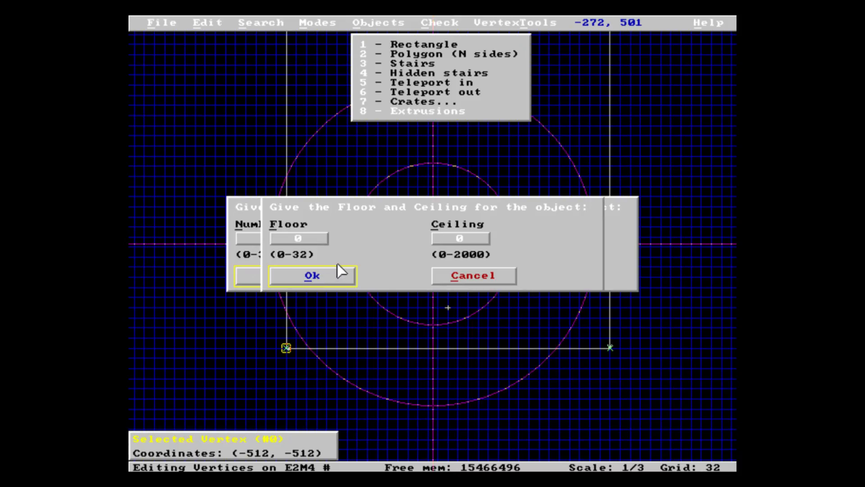
left_click(461, 239)
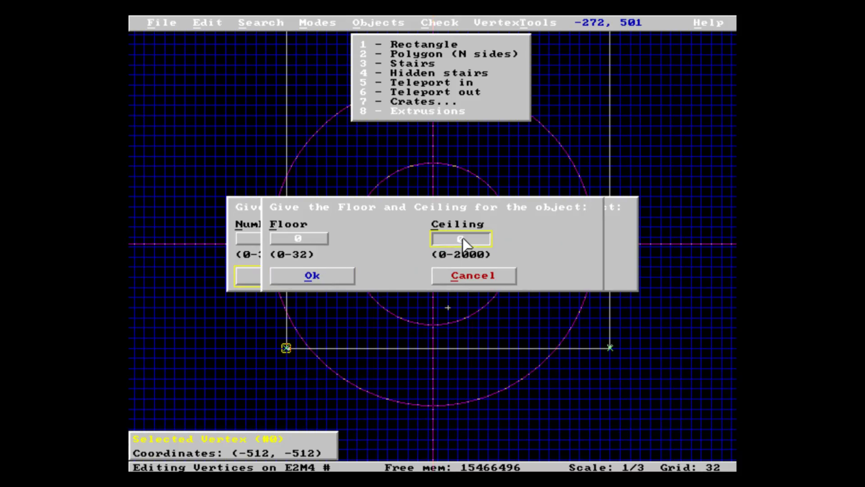
type("128")
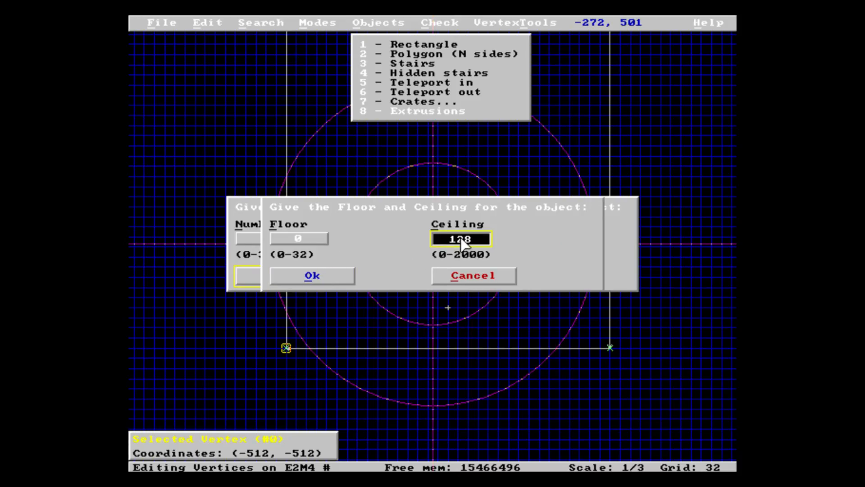
key("Return")
left_click(311, 276)
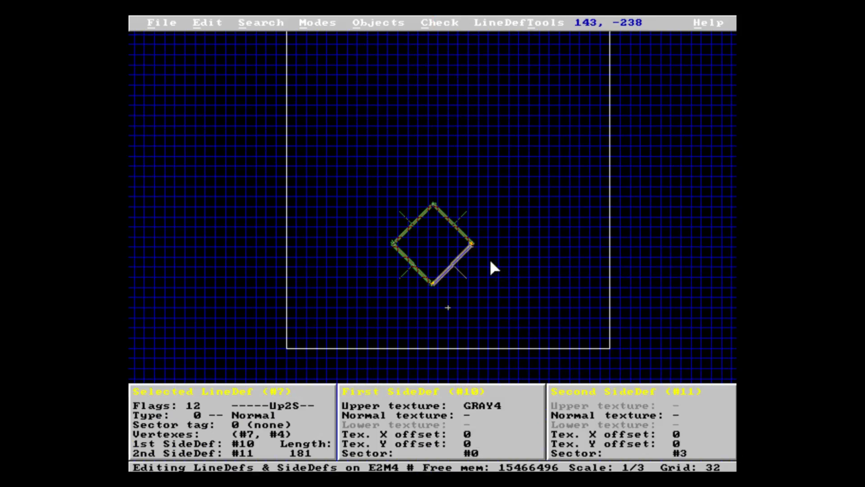
key("s")
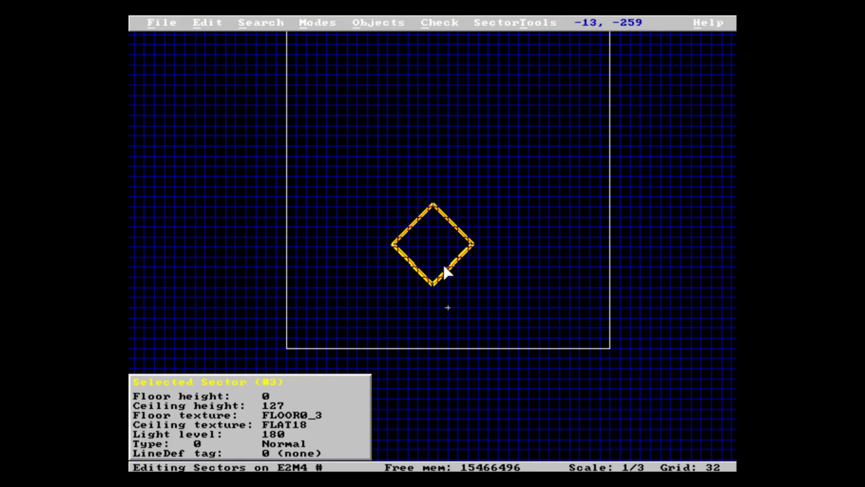
Move the inner diamond's four vertices so it forms an upright rectangle about 160 wide and 128 high
key("v")
left_click_drag(434, 287, 479, 322)
left_click_drag(475, 246, 481, 390)
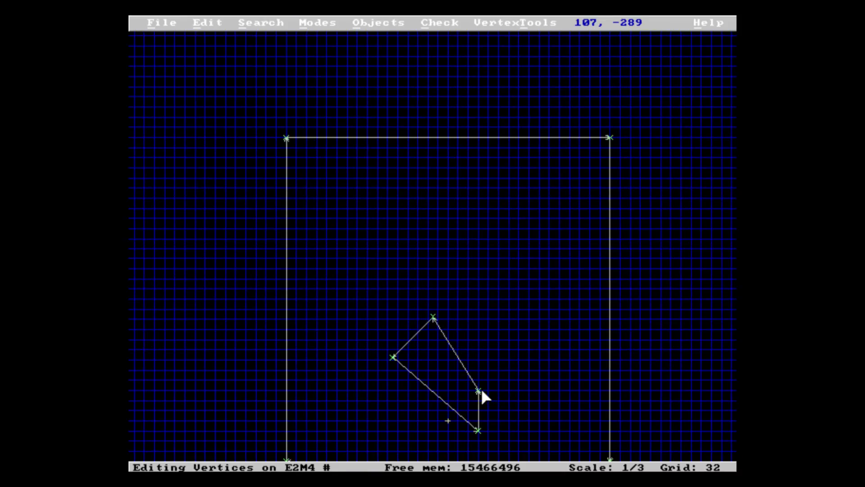
left_click_drag(399, 360, 423, 433)
left_click_drag(433, 318, 430, 399)
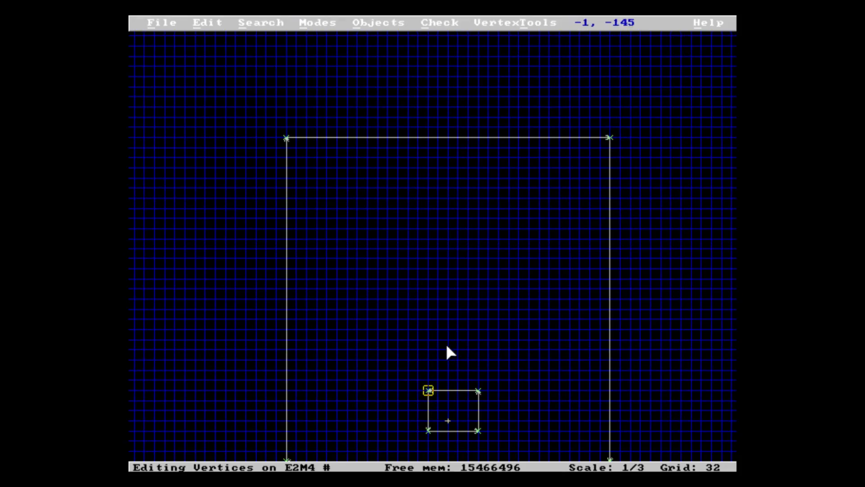
Lower the inner rectangle's two bottom vertices to about y -480, just above the room's lower wall
key("Return")
key("Return")
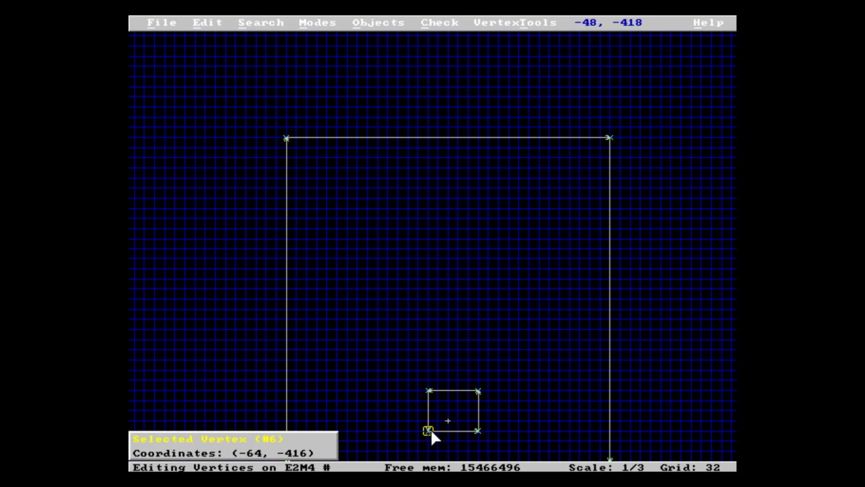
left_click_drag(426, 432, 428, 226)
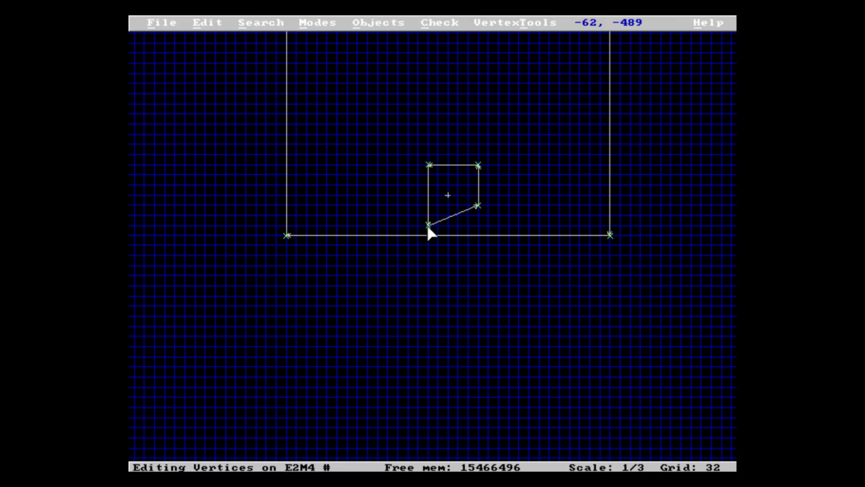
left_click_drag(479, 206, 482, 222)
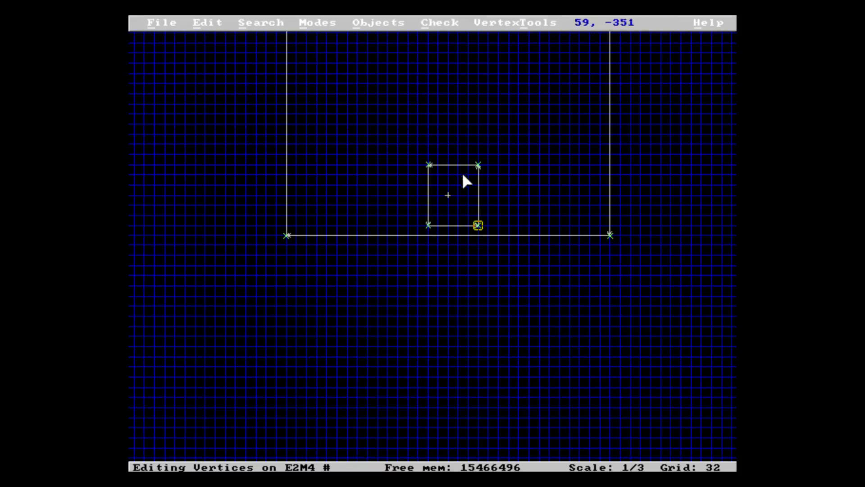
Stretch the inner rectangle to about 192 by 960 by moving its upper and left linedefs outward
key("l")
left_click_drag(451, 163, 450, 71)
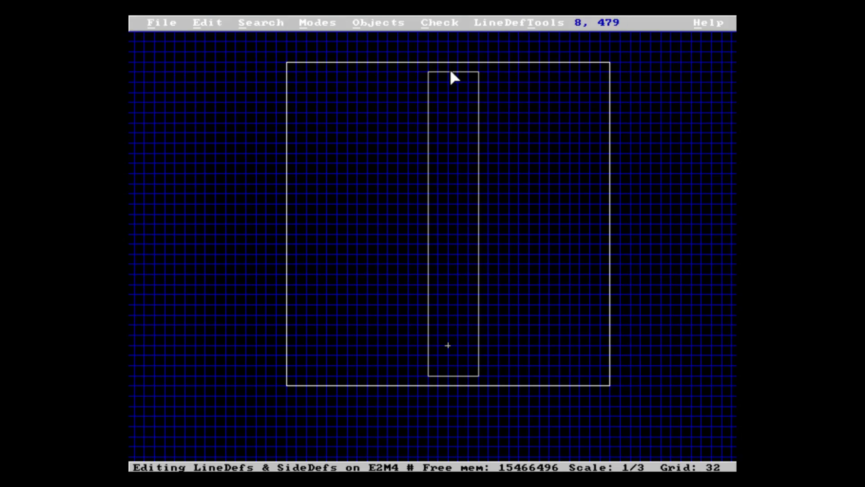
left_click_drag(429, 311, 416, 313)
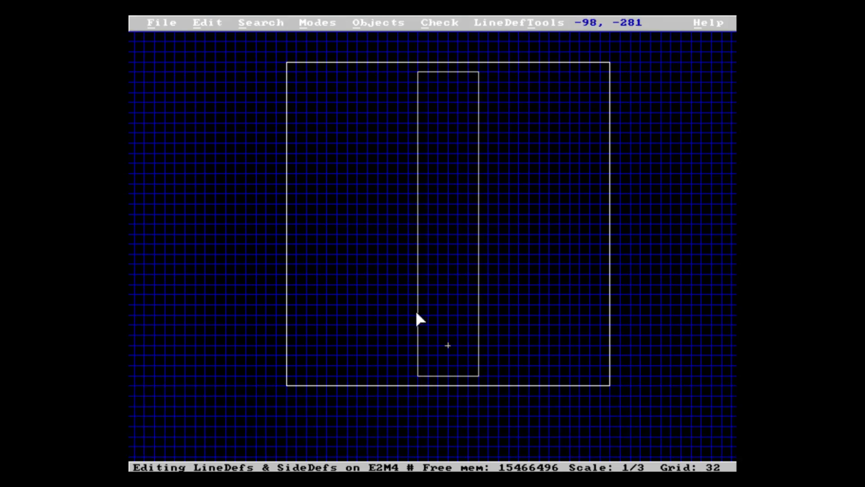
mouse_move(479, 314)
left_mouse_down()
mouse_move(464, 313)
mouse_move(472, 303)
left_mouse_up()
Set the inner sector's ceiling height to 280, floor texture to FLOOR1_6, ceiling texture to F_SKY1 and light level to 200 in Sectors mode
key("s")
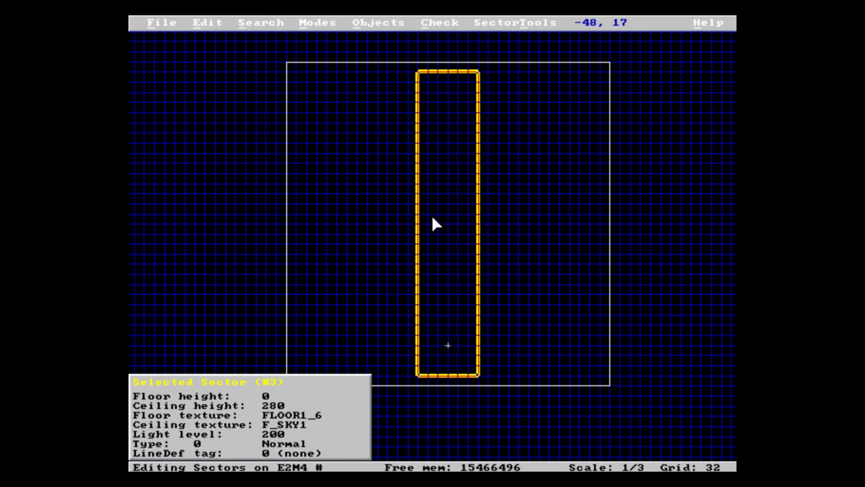
Set the upper texture of the second sidedefs on the inner rectangle's four linedefs to GSTONE1
key("l")
key("Return")
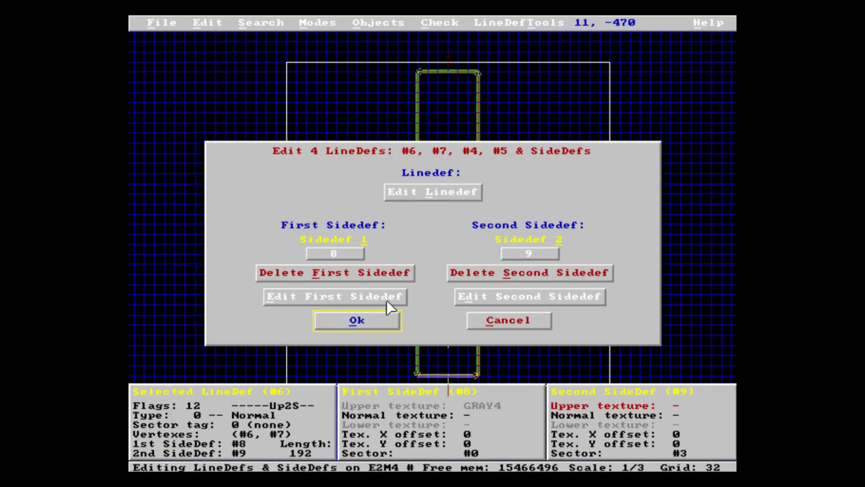
left_click(476, 298)
key("Tab")
key("Tab")
key("Tab")
key("Tab")
key("Down")
key("Down")
key("Down")
key("Down")
key("Down")
key("Down")
key("Down")
key("Down")
key("Down")
key("Down")
key("Down")
key("Down")
key("Down")
key("Down")
key("Down")
key("Down")
key("Down")
key("Down")
key("Down")
key("Down")
key("Down")
key("Down")
key("Down")
key("Down")
key("Down")
key("Down")
key("Down")
key("Down")
key("Down")
key("Down")
key("Down")
key("Down")
key("Down")
key("Down")
key("Down")
key("Down")
key("Down")
key("Down")
key("Down")
key("Down")
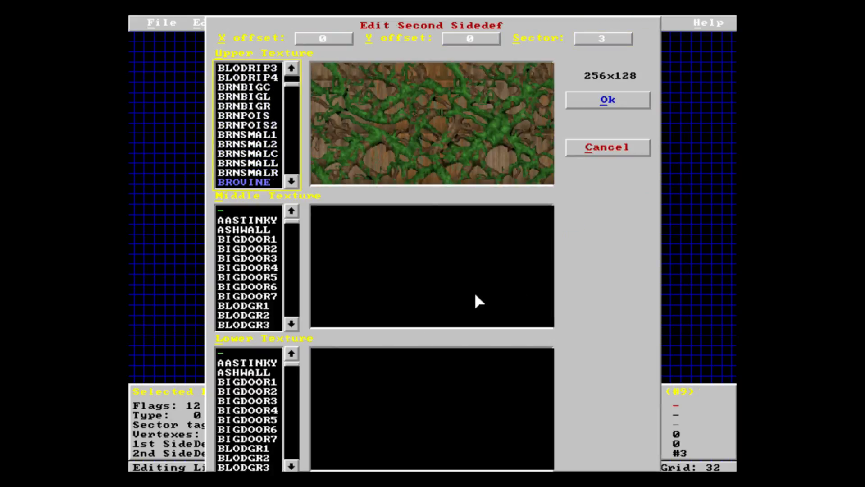
key("Down")
key("Down")
key("Down")
key("Down")
key("Down")
key("Down")
key("Down")
key("Down")
key("Down")
key("Down")
key("Down")
key("Down")
key("Down")
key("Down")
key("Down")
key("Down")
key("Down")
key("Down")
key("Down")
key("Down")
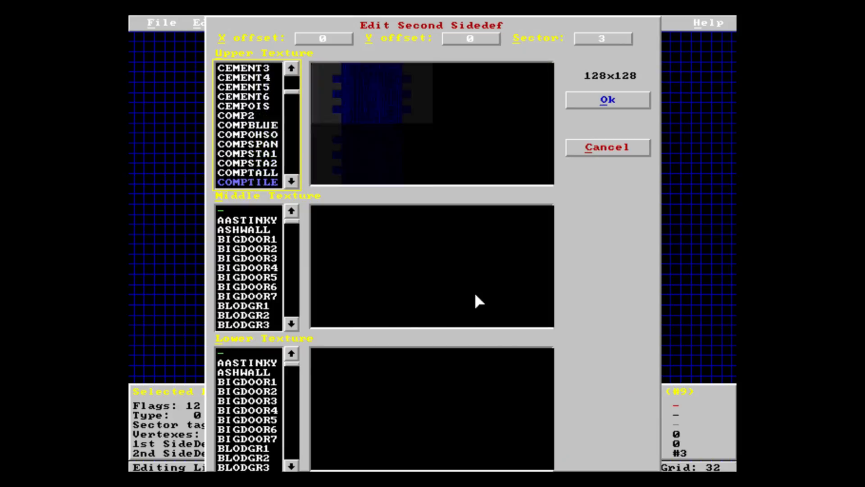
key("Down")
key("Down")
key("Down")
key("Down")
key("Down")
key("Down")
key("Down")
key("Down")
key("Down")
key("Down")
key("Down")
key("Down")
key("Down")
key("Down")
key("Down")
key("Down")
key("Down")
key("Down")
key("Down")
key("Down")
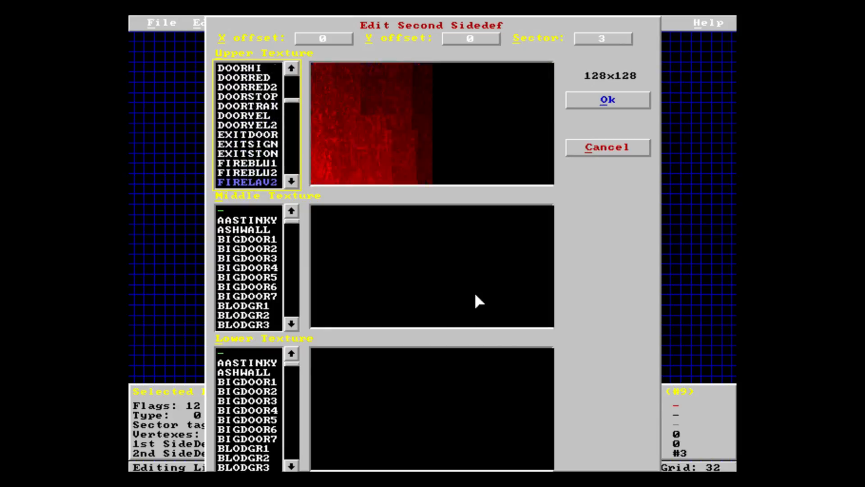
key("Up")
key("Up")
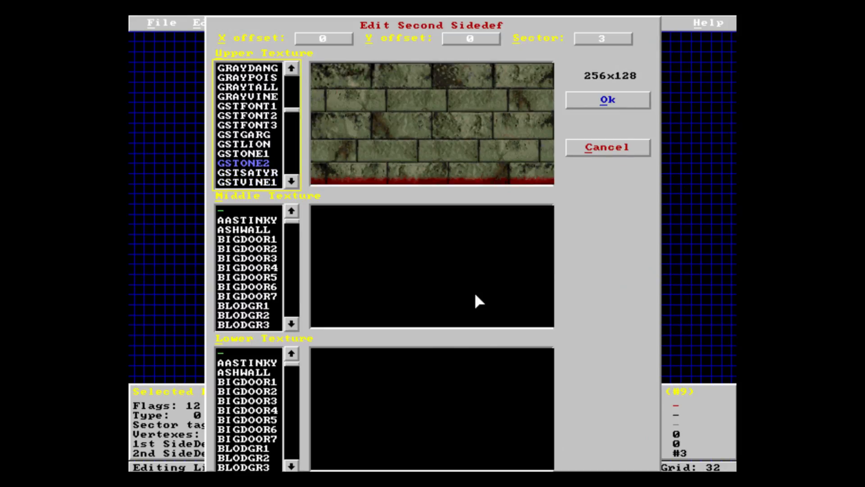
key("Tab")
key("Tab")
key("Tab")
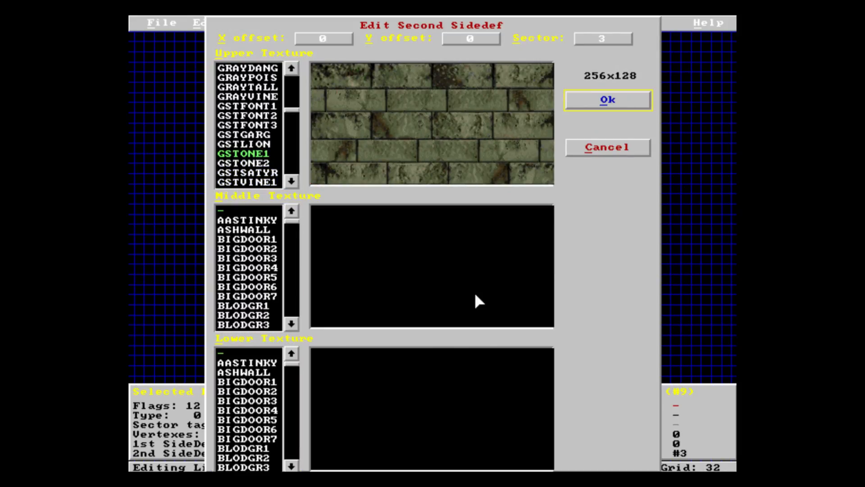
key("Return")
key("Tab")
key("Tab")
key("Tab")
key("Tab")
key("Tab")
key("Tab")
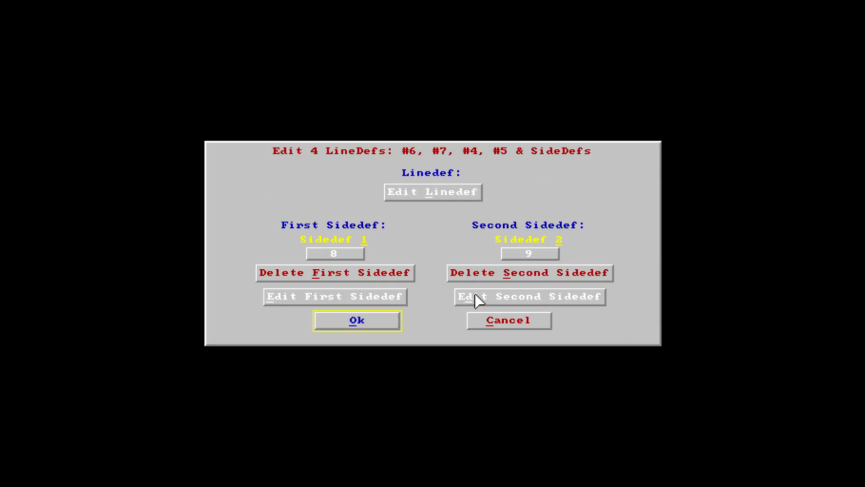
key("Tab")
key("Tab")
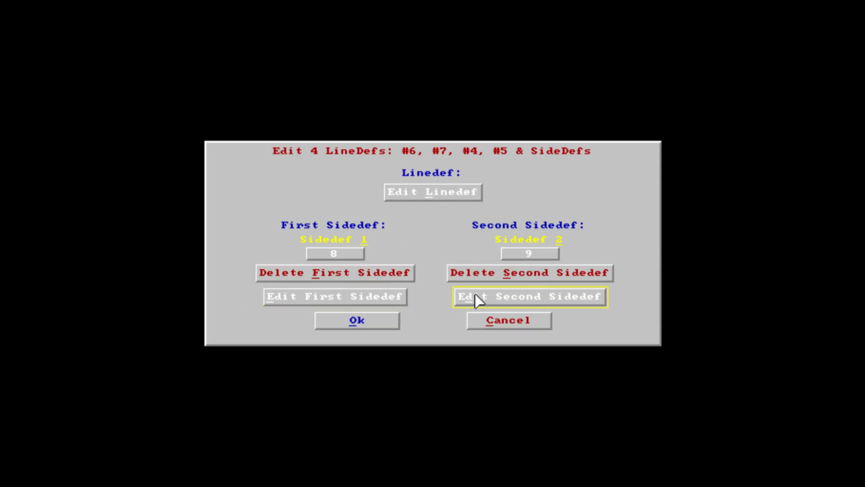
key("Return")
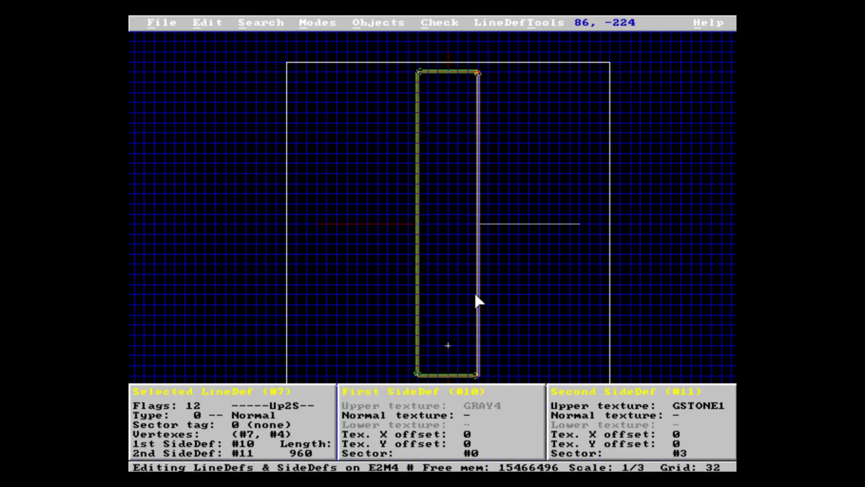
Save the map under the file name DEUTEMNIN and rebuild its node tree, reject table and blockmap
left_click(164, 23)
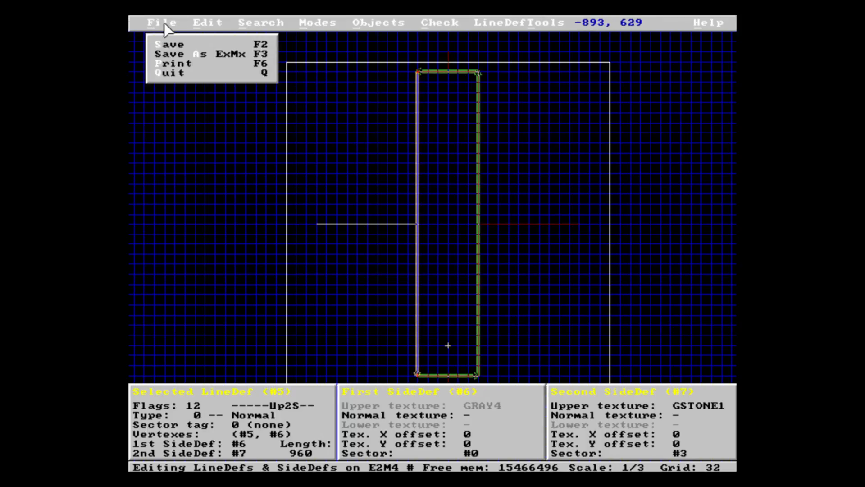
left_click(166, 25)
left_click(167, 44)
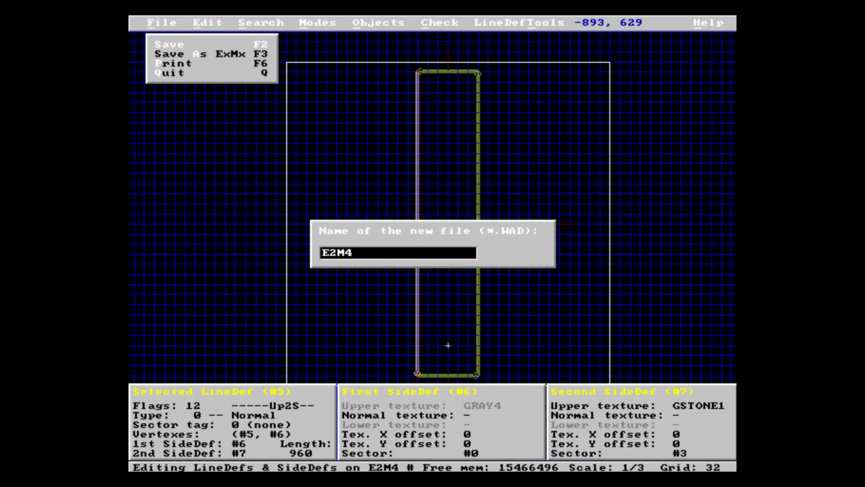
key("BackSpace")
key("BackSpace")
key("BackSpace")
key("BackSpace")
type("TEMIN")
key("BackSpace")
key("BackSpace")
key("BackSpace")
key("BackSpace")
type("DEUTEMNIN")
key("Return")
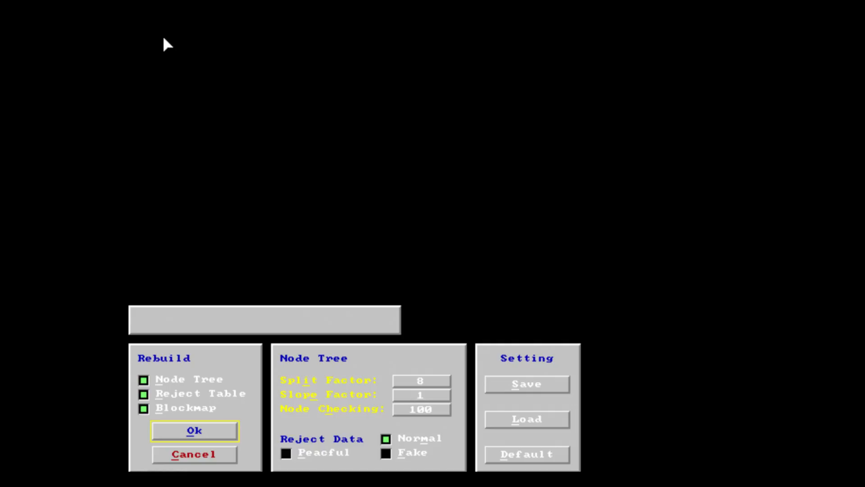
key("Return")
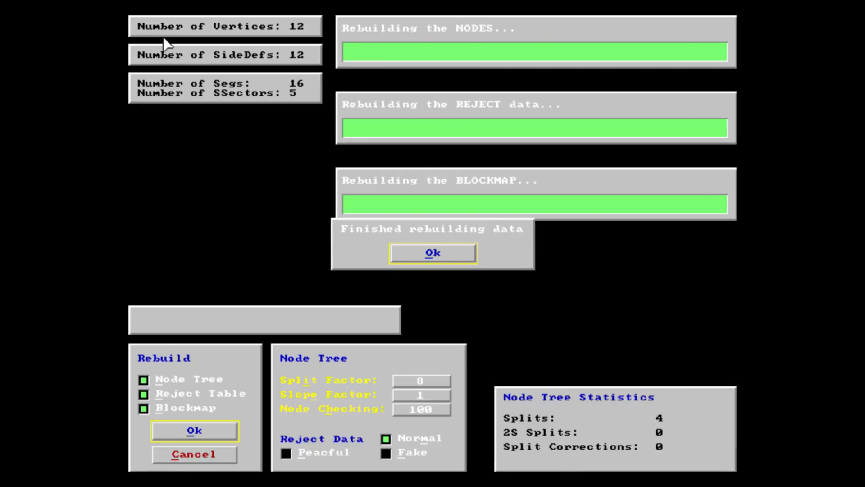
key("Return")
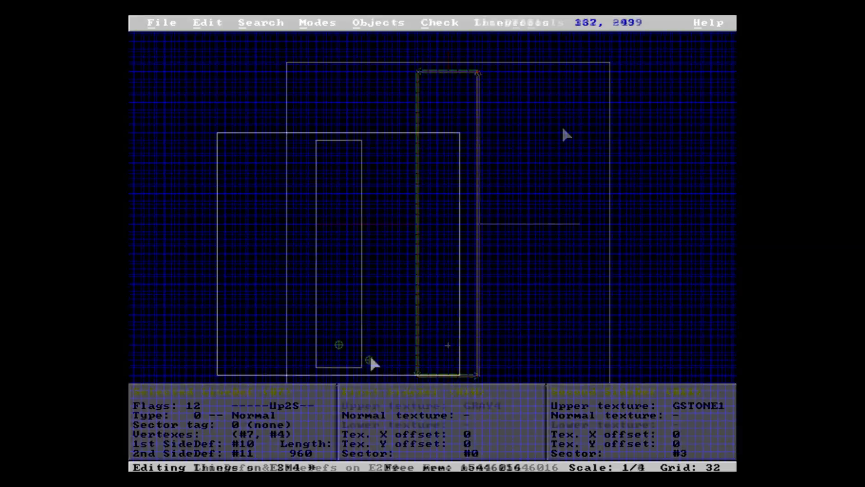
Edit the thing just outside the inner sector's lower right corner and preview the available decoration types for it
double_click(369, 359)
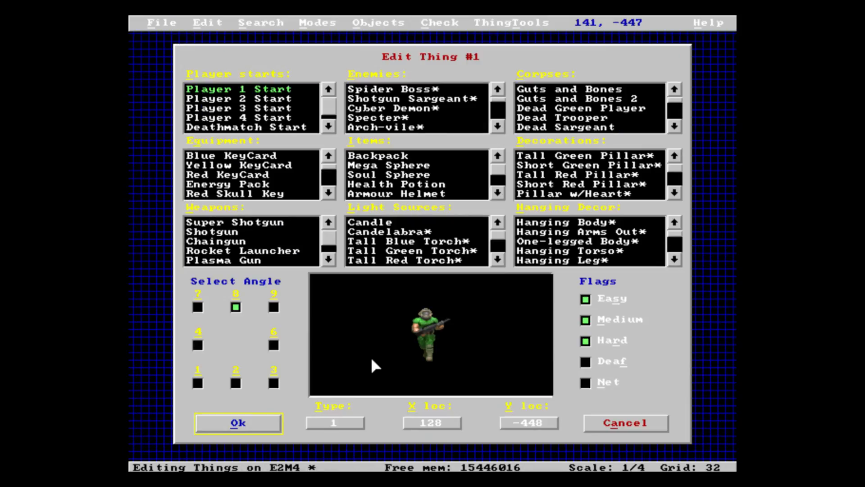
key("Tab")
key("Tab")
key("Tab")
key("Tab")
key("Tab")
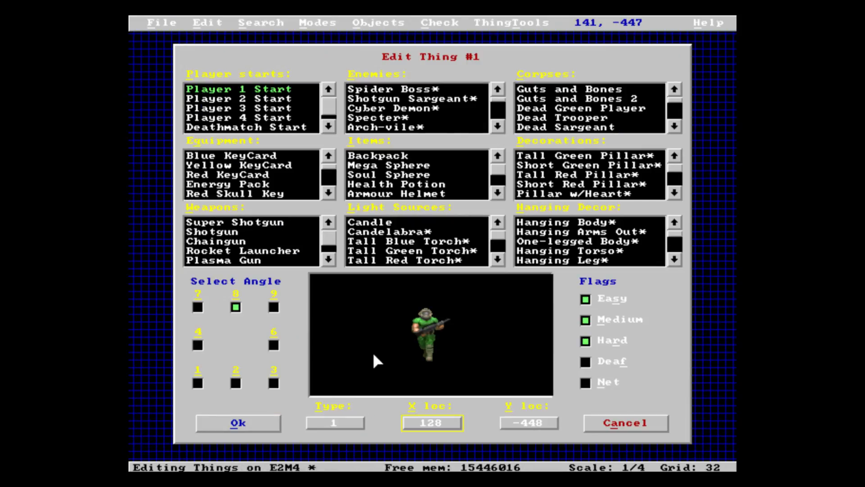
key("Tab")
key("Tab")
key("Tab")
key("Tab")
key("Tab")
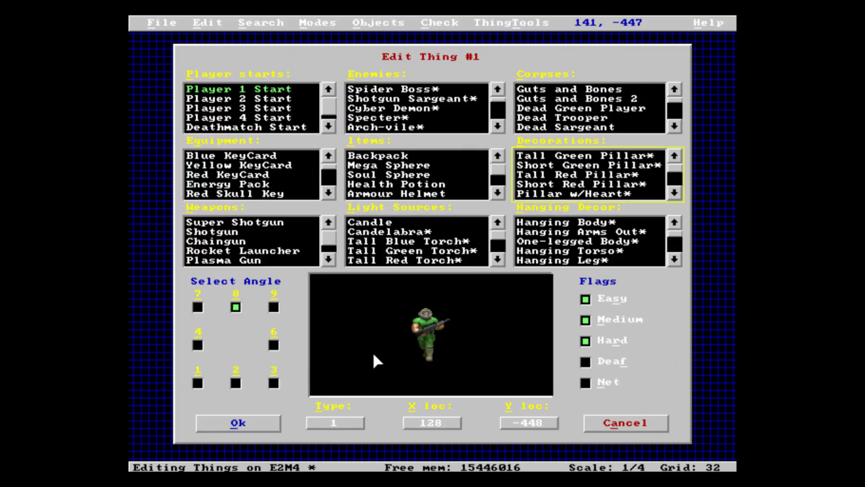
key("Down")
key("Down")
key("Down")
key("Down")
key("Down")
key("Down")
key("Down")
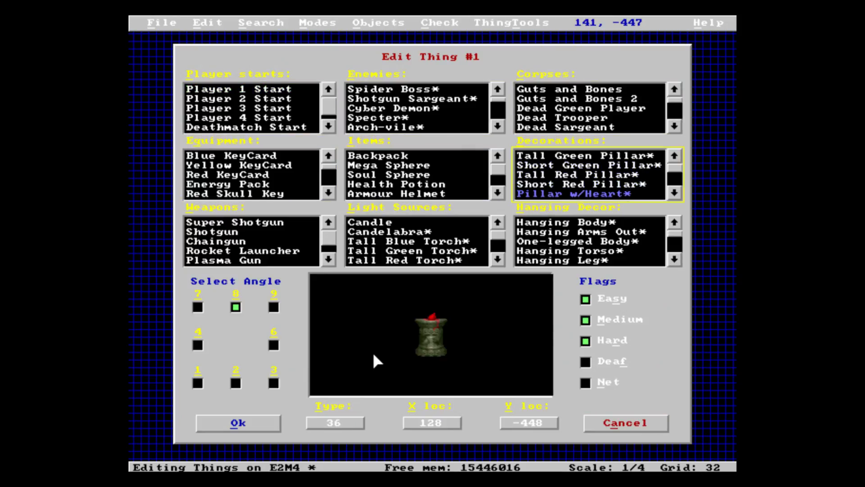
key("Down")
key("Down")
key("Down")
key("Down")
key("Down")
key("Down")
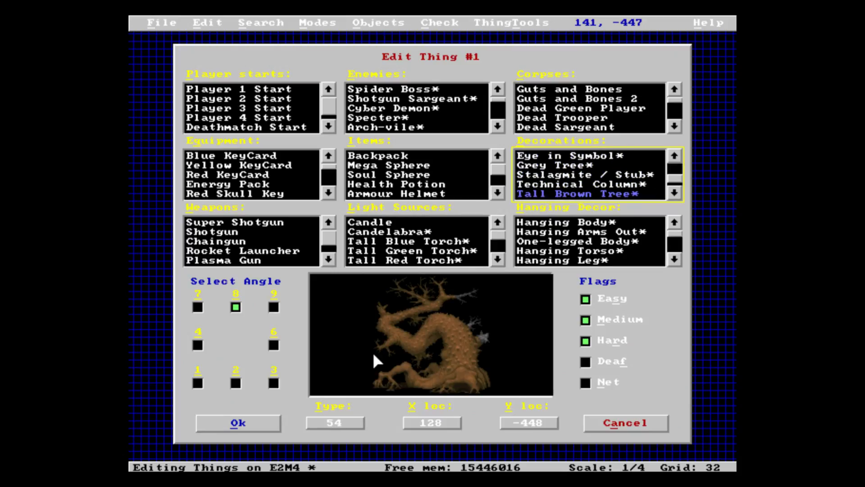
key("Up")
key("Up")
key("Up")
key("Up")
key("Up")
key("Up")
key("Up")
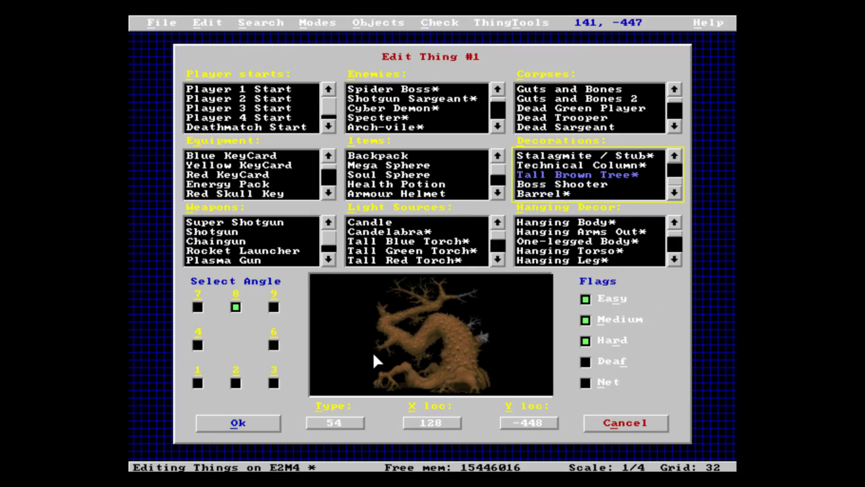
key("Up")
key("Up")
key("Up")
key("Up")
key("Up")
Set the type of the thing at (128, -448) to Tall Blue Torch and accept the edit
key("Tab")
key("Tab")
key("Down")
key("Down")
key("Down")
key("Down")
key("Up")
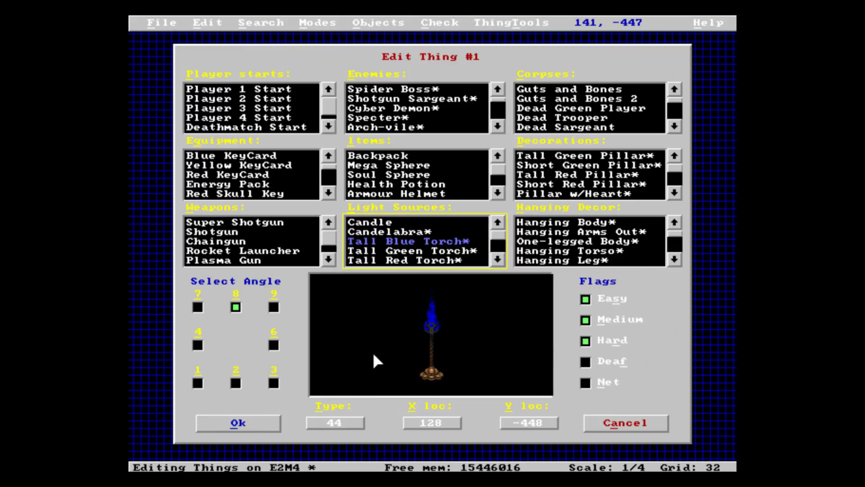
key("Tab")
key("Tab")
key("Tab")
key("Tab")
key("Tab")
key("Tab")
key("Tab")
key("Tab")
key("Tab")
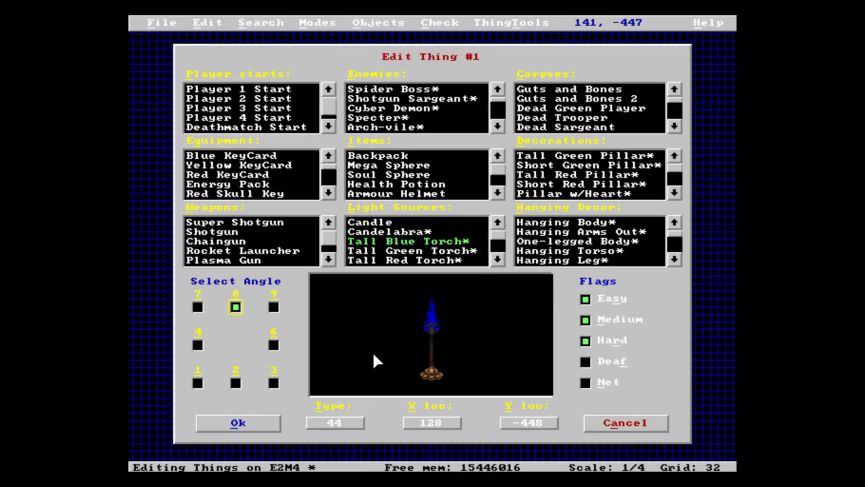
key("Tab")
key("Tab")
key("Tab")
key("Tab")
key("Tab")
key("Tab")
key("Tab")
key("shift+Tab")
key("Return")
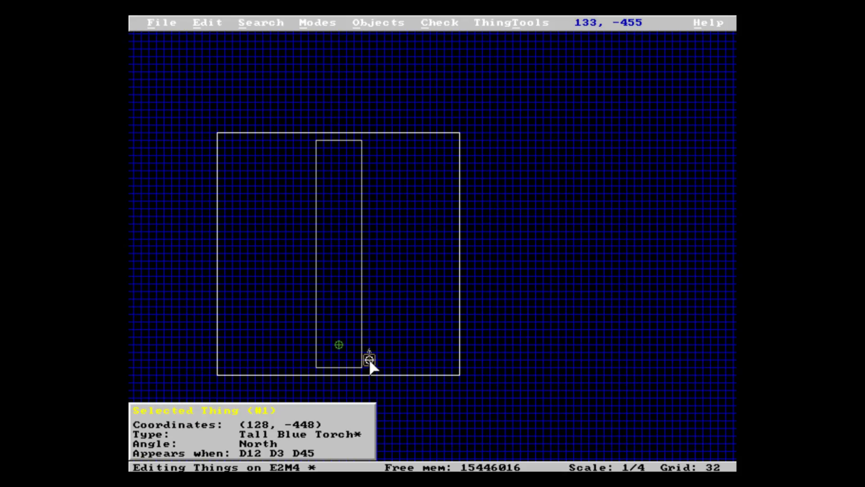
Add Tall Blue Torches at (-128, -448), (128, -352) and (-128, -352), flanking the inner sector's lower end
key("Insert")
key("Return")
key("1")
key("Return")
key("Return")
left_click_drag(368, 298, 371, 333)
key("minus")
key("plus")
key("Return")
key("Return")
key("Insert")
key("Return")
key("Return")
key("Insert")
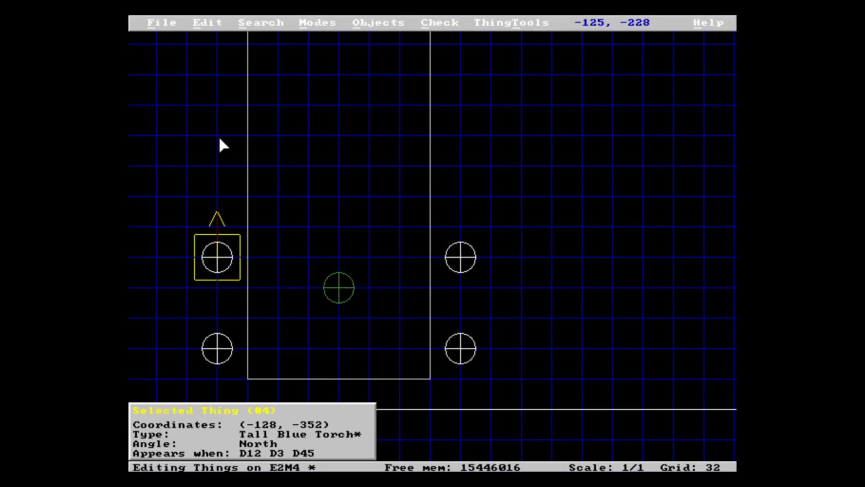
Continue both rows of Tall Blue Torches along the inner sector at x 128 and -128, spaced 96 units apart
key("Insert")
key("Insert")
key("0")
key("2")
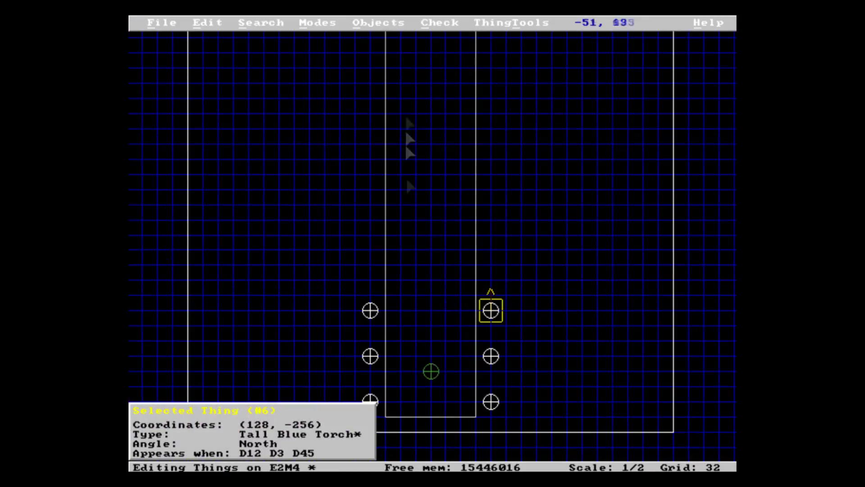
key("1")
key("Insert")
key("Insert")
key("Insert")
key("Insert")
key("2")
key("Insert")
key("Insert")
key("Insert")
key("Insert")
key("Insert")
key("Insert")
key("4")
key("1")
key("Insert")
key("Insert")
key("2")
key("Insert")
key("Insert")
Change the type of one of the inserted things and open another thing for editing
right_click(613, 71)
key("Tab")
key("Tab")
key("Tab")
key("Tab")
key("Tab")
key("Tab")
key("Tab")
key("Tab")
key("Tab")
key("Tab")
key("Tab")
key("Down")
key("Tab")
key("Tab")
key("Tab")
key("Tab")
key("Tab")
key("Tab")
key("Tab")
key("Tab")
key("Tab")
key("Tab")
key("Tab")
key("Tab")
key("Tab")
key("Tab")
key("Tab")
key("Return")
right_click(483, 70)
key("Tab")
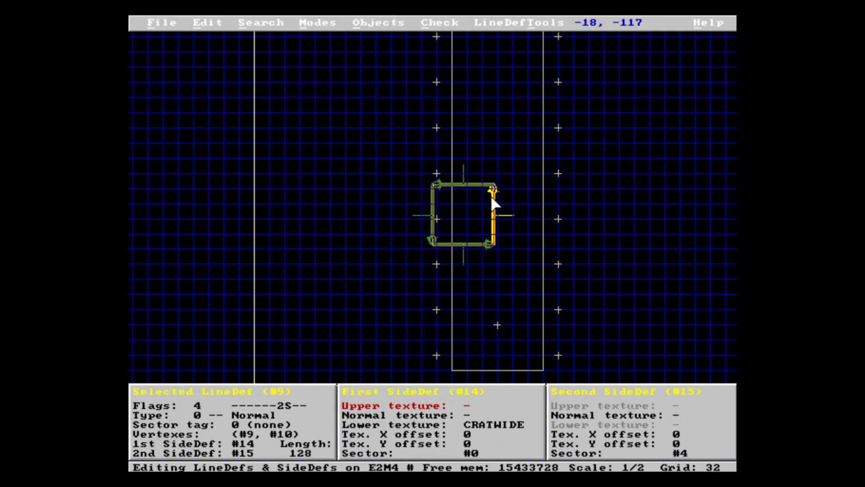
Move the CRATWIDE crate to the room's lower left area and widen it to 192 by shifting its right linedef
left_click_drag(495, 207, 411, 309)
left_click(389, 290)
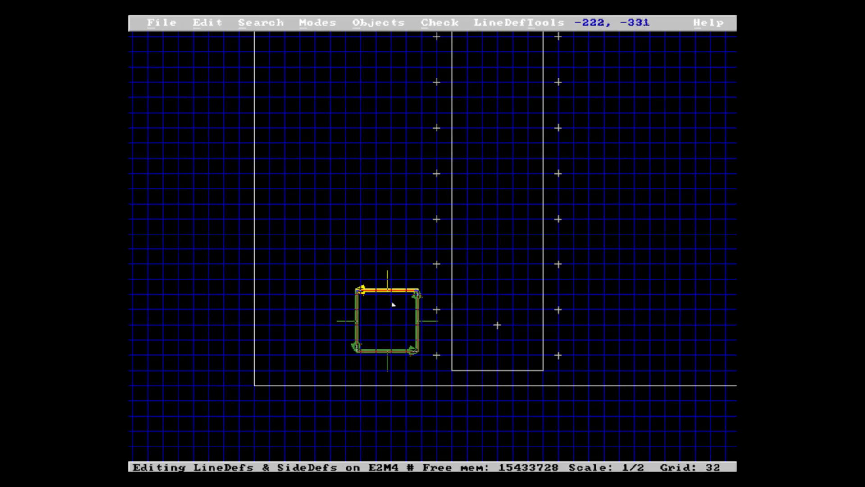
key("plus")
key("plus")
key("minus")
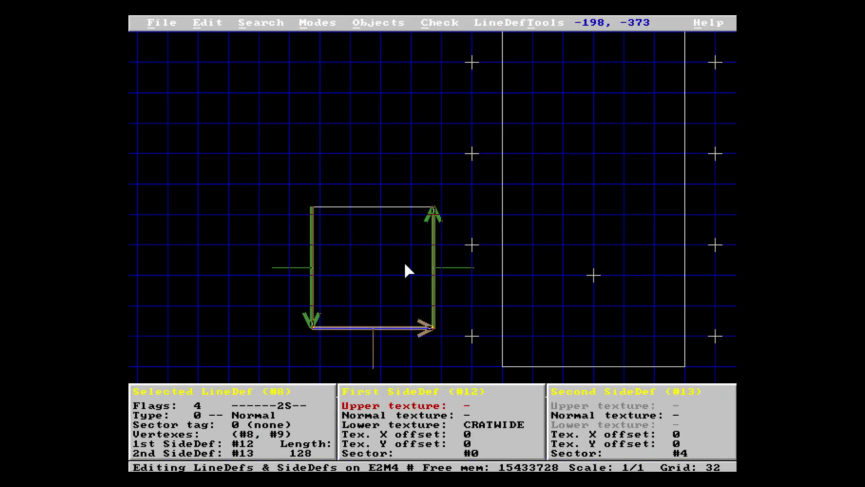
left_click(333, 314)
left_click_drag(435, 278, 494, 274)
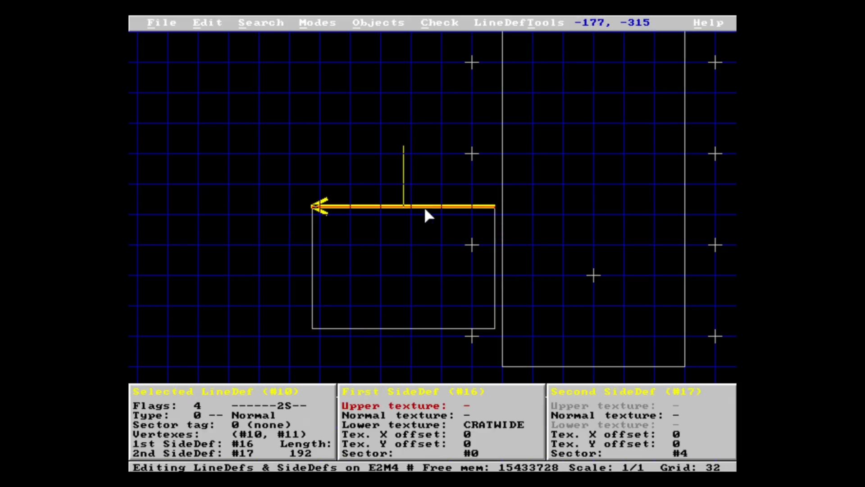
Move the crate's four vertices onto the grid in Vertices mode, forming a rectangle about 160 by 128
key("v")
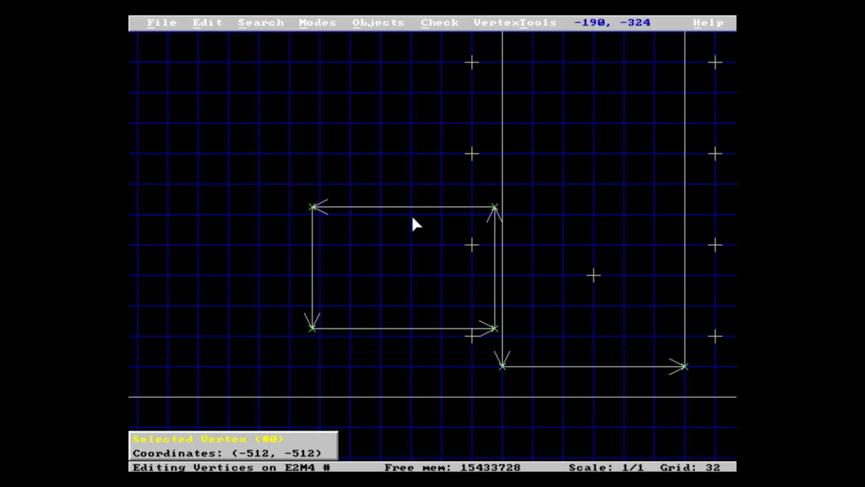
left_click_drag(322, 207, 320, 214)
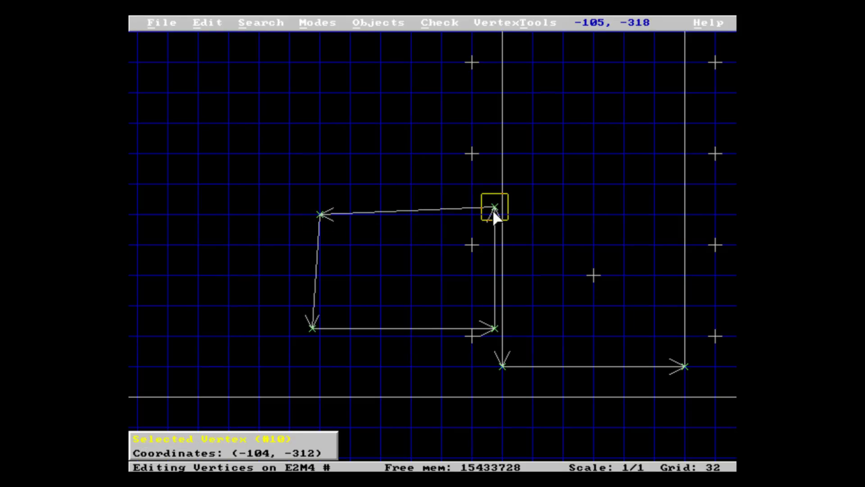
left_click_drag(494, 217, 482, 217)
mouse_move(494, 332)
left_mouse_down()
mouse_move(313, 324)
mouse_move(325, 334)
mouse_move(497, 337)
mouse_move(483, 338)
left_mouse_up()
left_click_drag(311, 329, 329, 332)
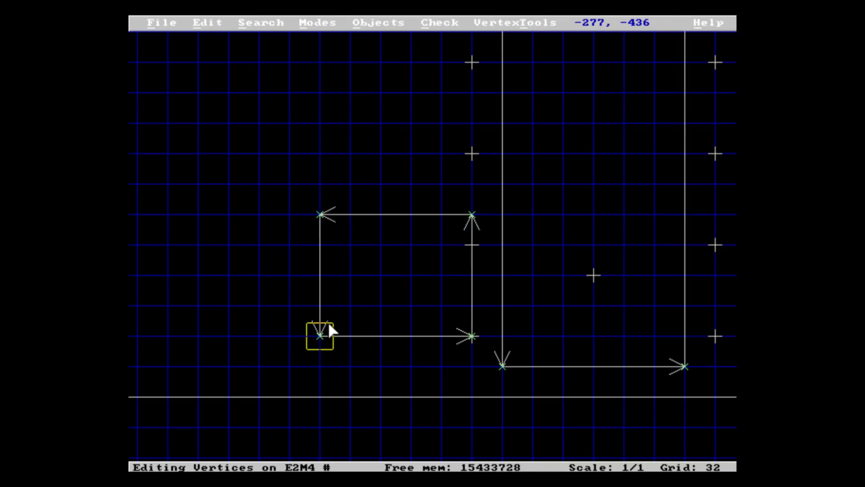
Join the crate to the inner sector's left edge by splitting and merging linedefs, and narrow it to a strip about 32 high
key("l")
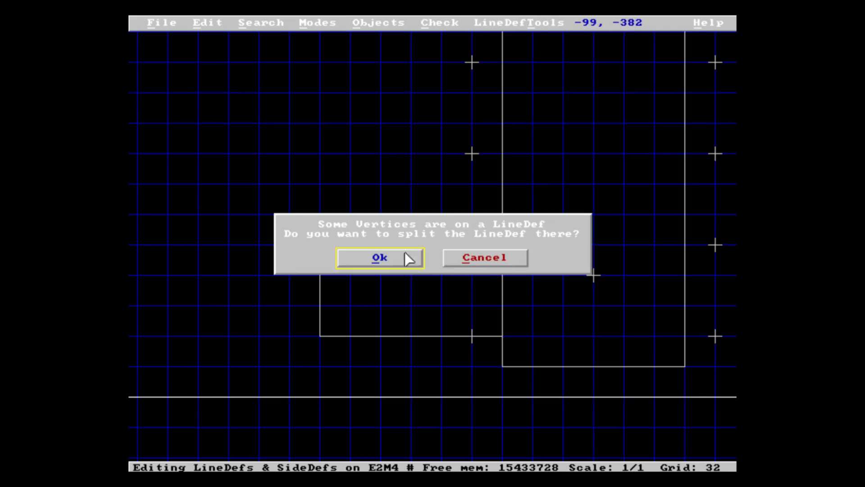
left_click(387, 259)
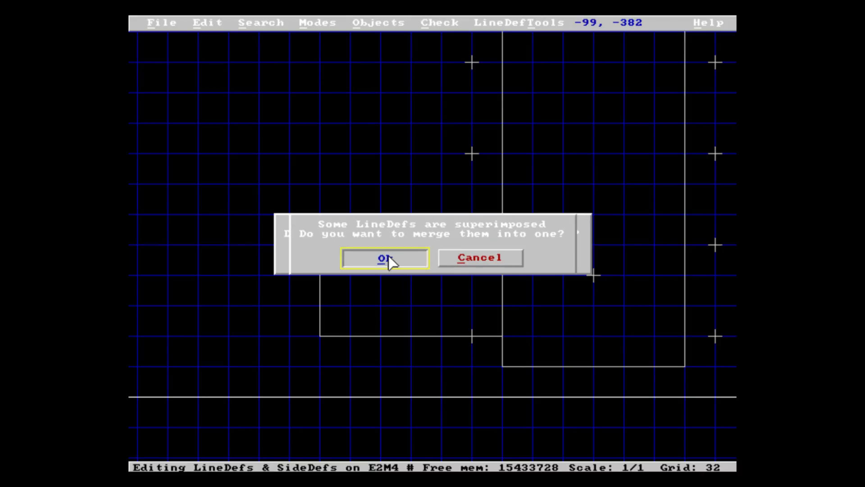
left_click(388, 261)
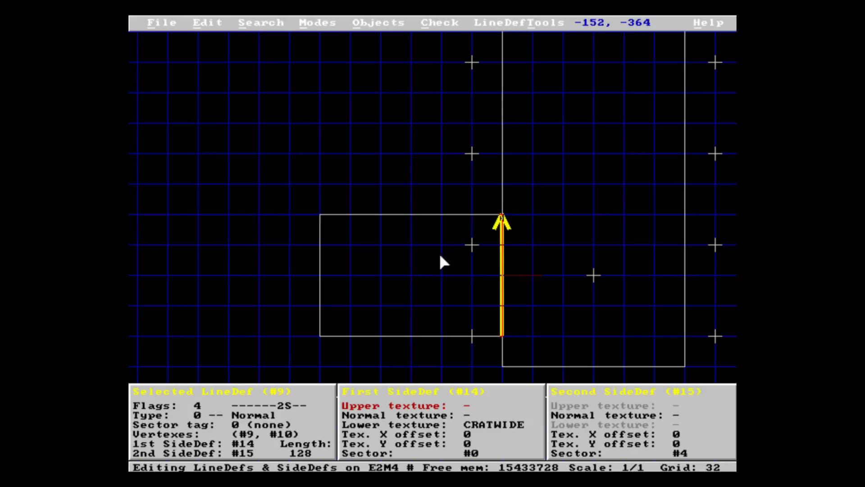
left_click_drag(444, 336, 445, 306)
left_click_drag(425, 215, 422, 270)
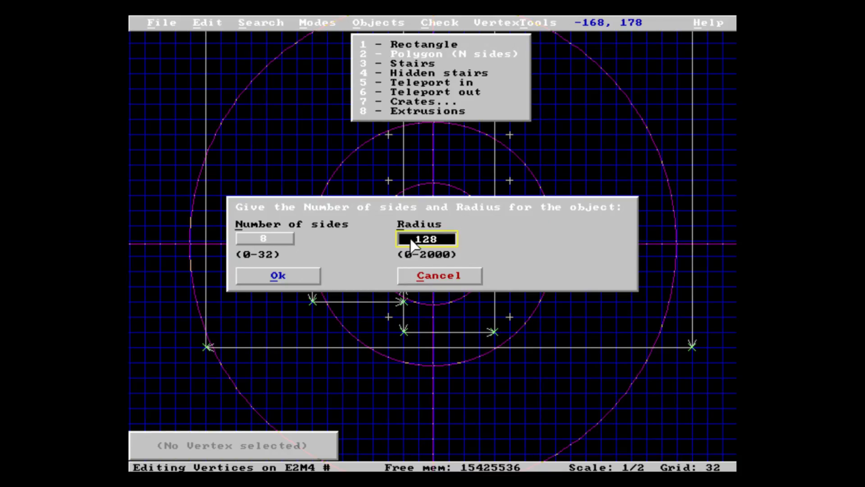
Insert an 8-sided polygon with radius 64 and move it to the room's lower left corner, beside the strip
type("5")
key("BackSpace")
type("64")
key("Return")
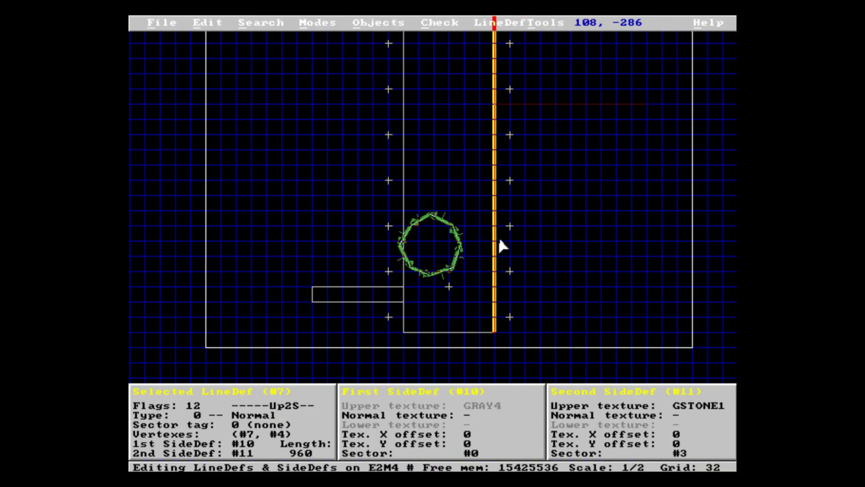
left_click_drag(459, 239, 302, 291)
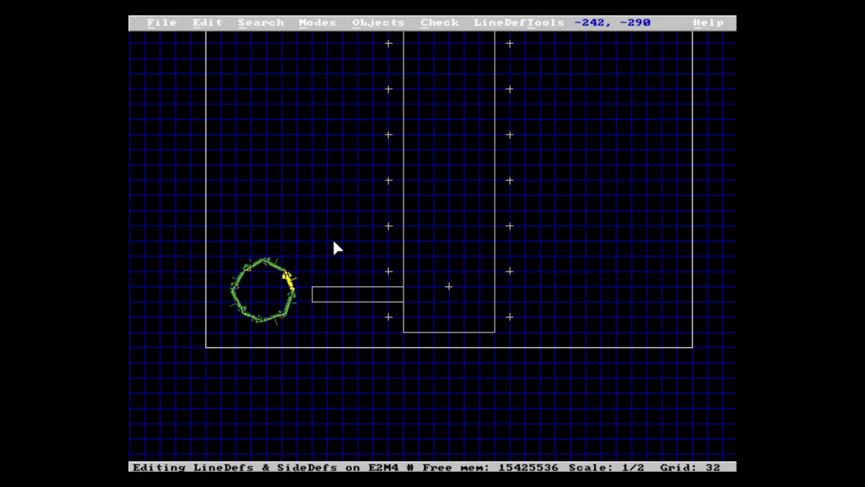
left_click(303, 251)
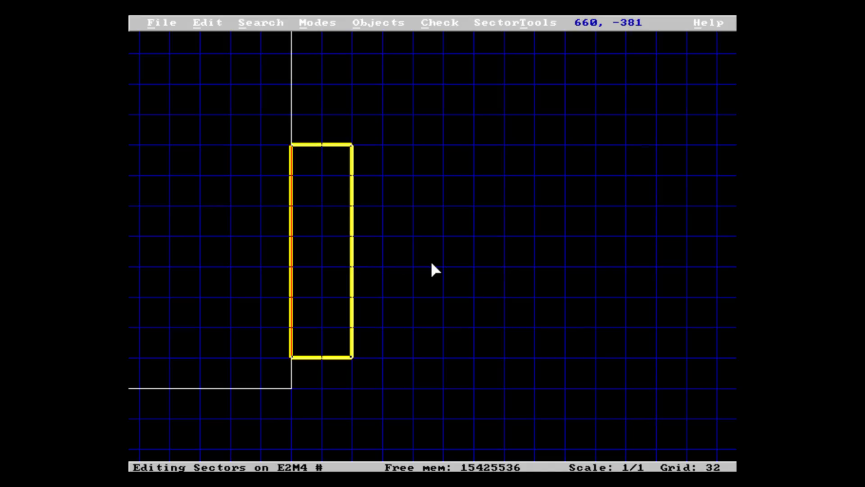
Narrow the small sector outside the room's right wall to about 32 wide by moving its outer linedef inward
key("l")
left_click_drag(360, 235, 333, 234)
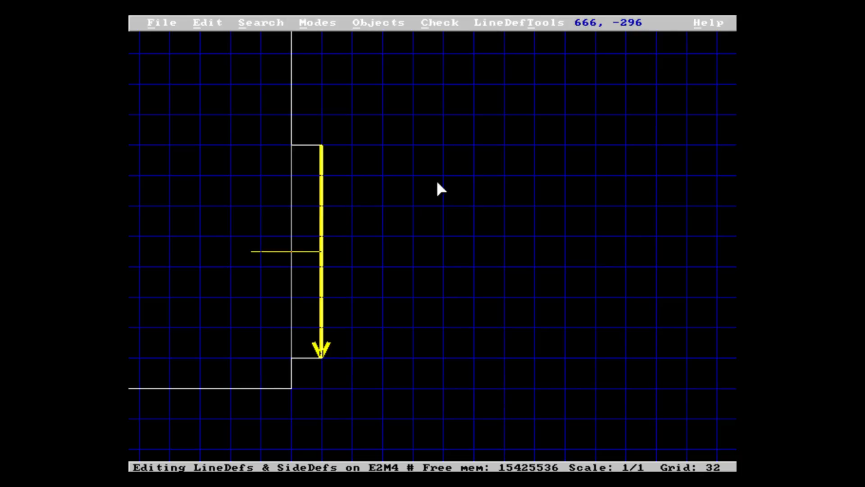
Insert a rectangle to the right of the narrow sector and stretch its right side, making it about 256 by 224
left_click(392, 23)
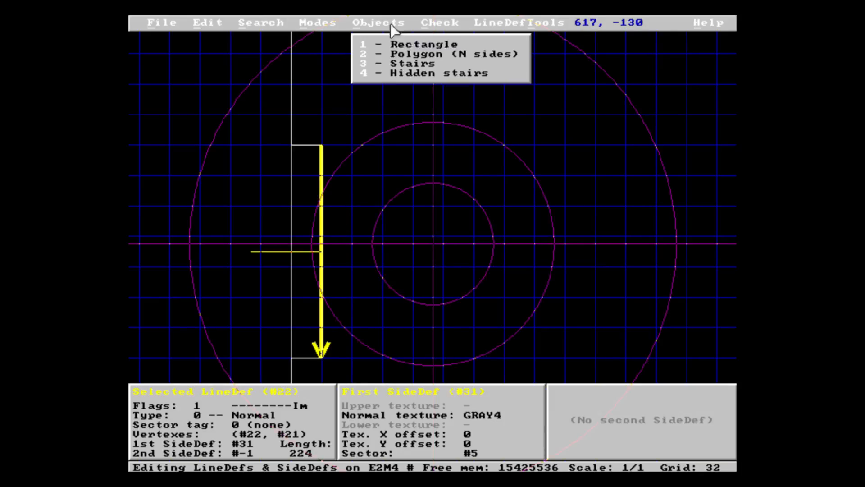
left_click(415, 41)
left_click_drag(544, 166, 603, 167)
left_click(397, 67)
Align the new rectangle's four corners to the grid in vertex mode, level with the narrow sector, making it 256 by 224
key("v")
left_click_drag(399, 121, 353, 145)
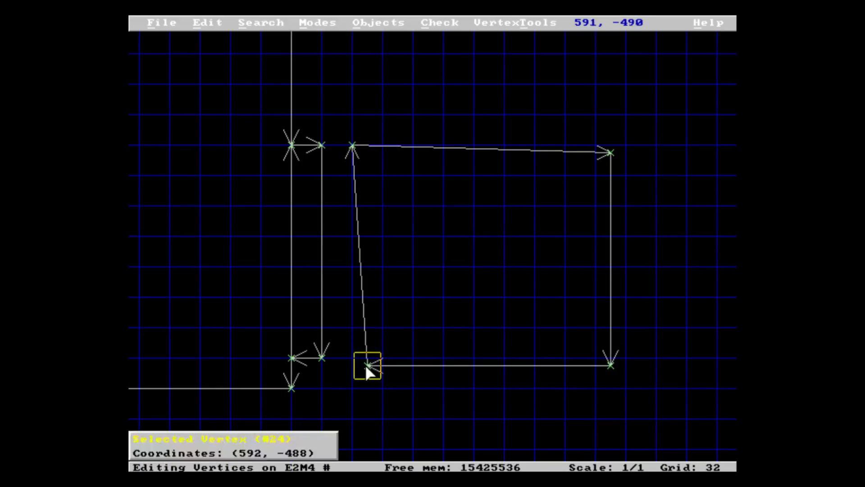
left_click_drag(366, 364, 354, 357)
left_click_drag(611, 364, 597, 358)
left_click_drag(611, 152, 596, 146)
Join the rectangle to the narrow sector's outer side and bring its right linedef in, leaving it 32 wide
key("l")
left_click_drag(357, 218, 331, 217)
left_click(381, 258)
left_click(381, 259)
left_click_drag(589, 229, 338, 229)
Insert another rectangle right of the two narrow sectors and move its corners onto the grid, making it 224 by 224
left_click(379, 23)
left_click(415, 41)
key("Return")
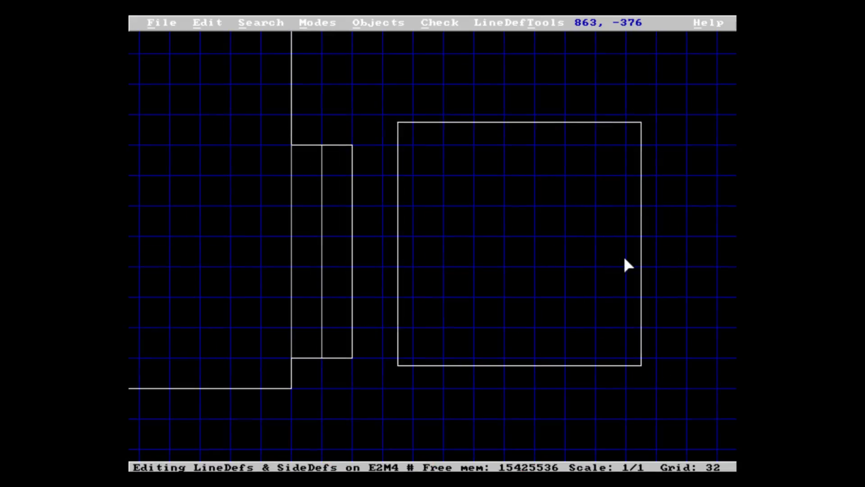
left_click(424, 145)
key("v")
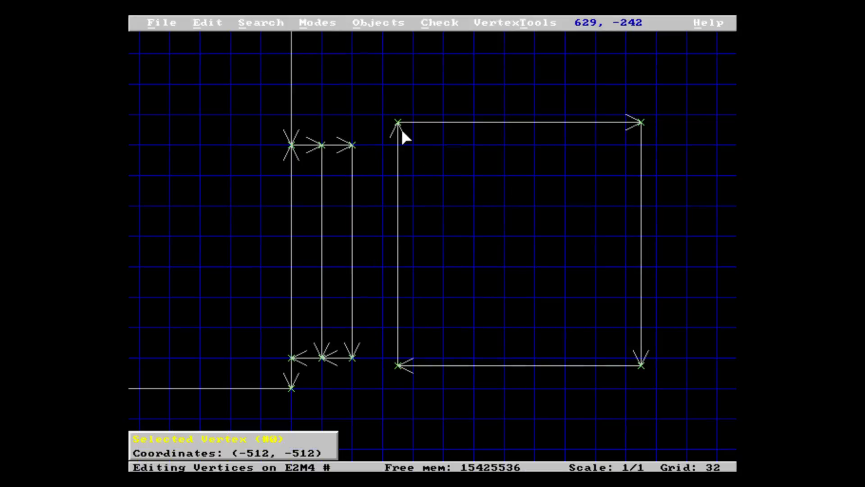
left_click(210, 20)
left_click(218, 42)
left_click_drag(398, 122, 401, 147)
left_click_drag(401, 364, 412, 359)
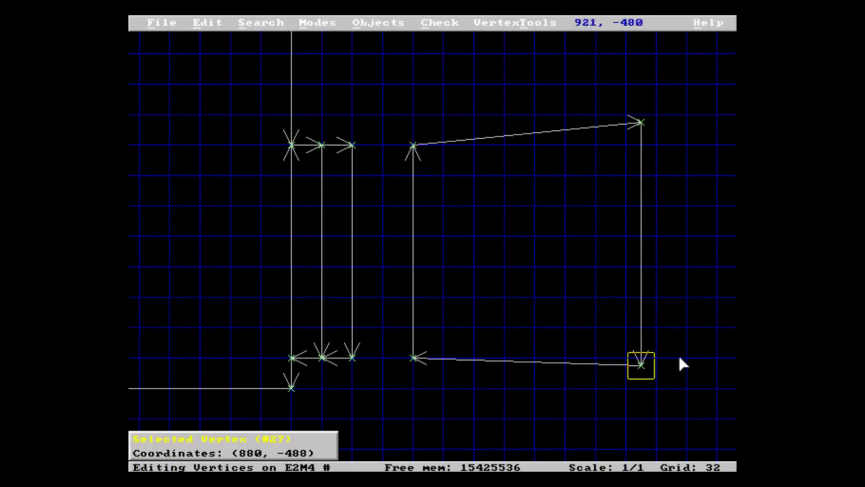
left_click_drag(641, 364, 627, 358)
left_click_drag(641, 123, 624, 137)
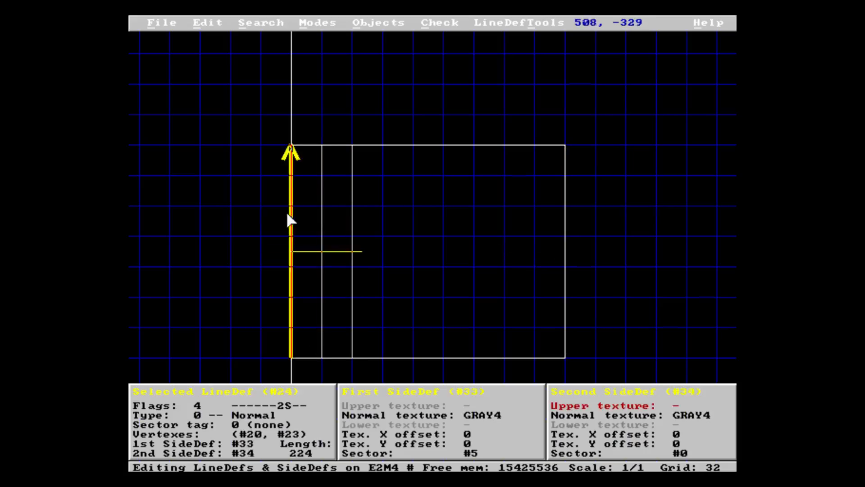
Open the second narrow sector from the room for editing and set its ceiling height to 0
key("s")
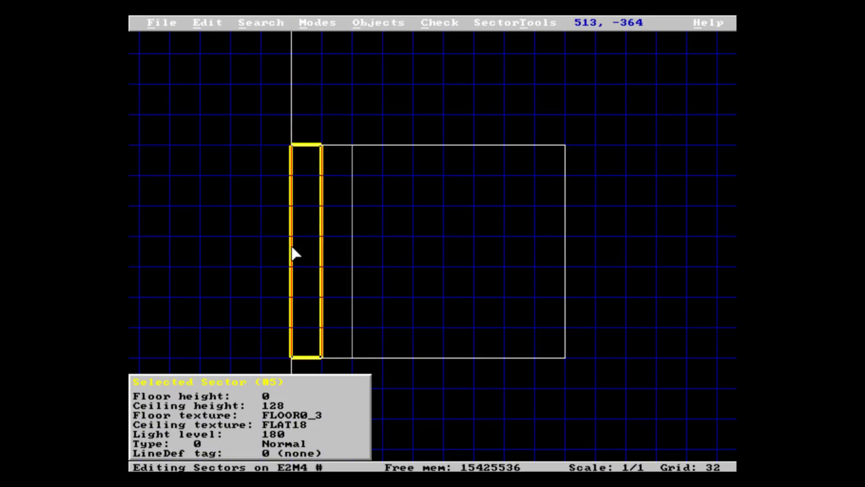
left_click(327, 243)
mouse_move(334, 266)
right_mouse_down()
mouse_move(353, 251)
mouse_move(332, 256)
right_mouse_up()
key("Return")
key("Tab")
key("Tab")
type("0")
Choose FLOOR4_8 as the second narrow sector's floor texture
key("Tab")
key("Tab")
key("Tab")
key("Down")
key("Down")
key("Down")
key("Down")
key("Down")
key("Down")
key("Up")
key("Up")
key("Up")
key("Up")
key("Up")
key("Up")
key("Up")
key("Up")
key("Up")
key("Up")
key("Up")
key("Up")
key("Down")
key("Down")
key("Down")
key("Down")
key("Down")
key("Down")
key("Down")
key("Down")
key("Down")
key("Down")
key("Down")
key("Down")
key("Down")
key("Down")
key("Down")
key("Down")
key("Down")
key("Down")
key("Down")
key("Down")
key("Up")
key("Up")
key("Up")
Choose FLAT1 as the second narrow sector's ceiling texture
key("Tab")
key("Down")
key("Down")
key("Down")
key("Down")
key("Down")
key("Up")
key("Up")
key("Up")
key("Up")
key("Up")
key("Up")
key("Up")
key("Up")
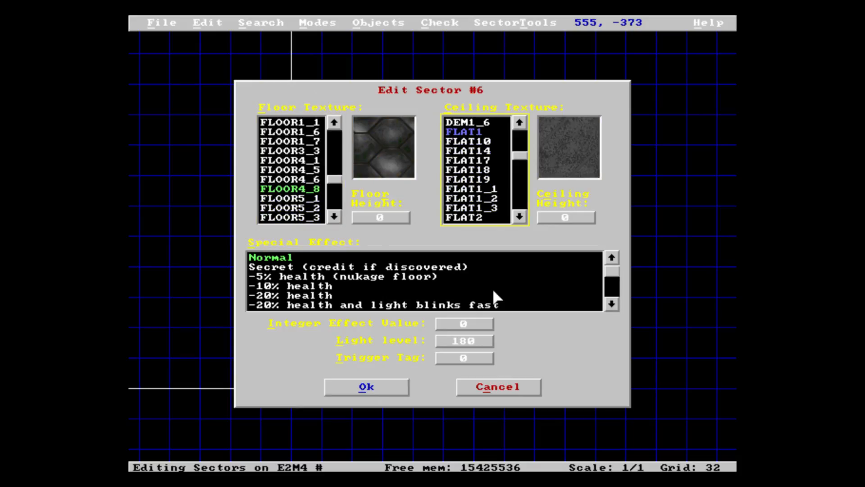
Set the second narrow sector's light level to 160 and apply the sector settings
key("Tab")
key("Tab")
key("Tab")
key("Tab")
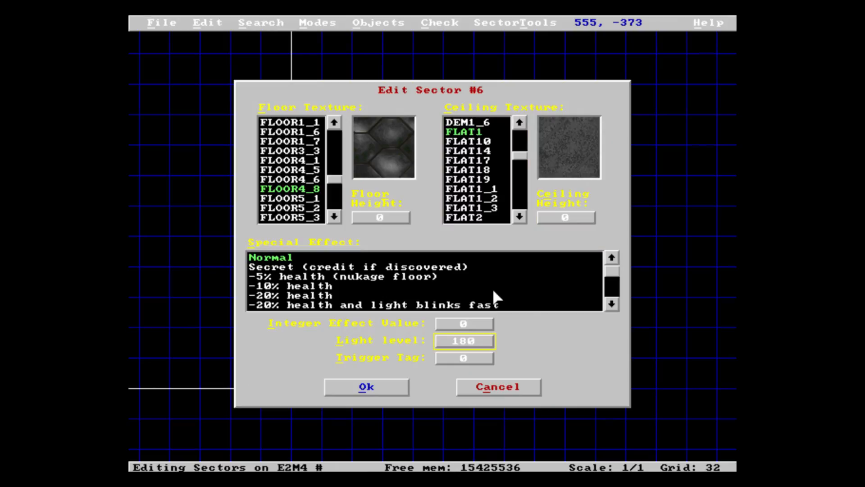
type("160")
key("Return")
left_click(367, 388)
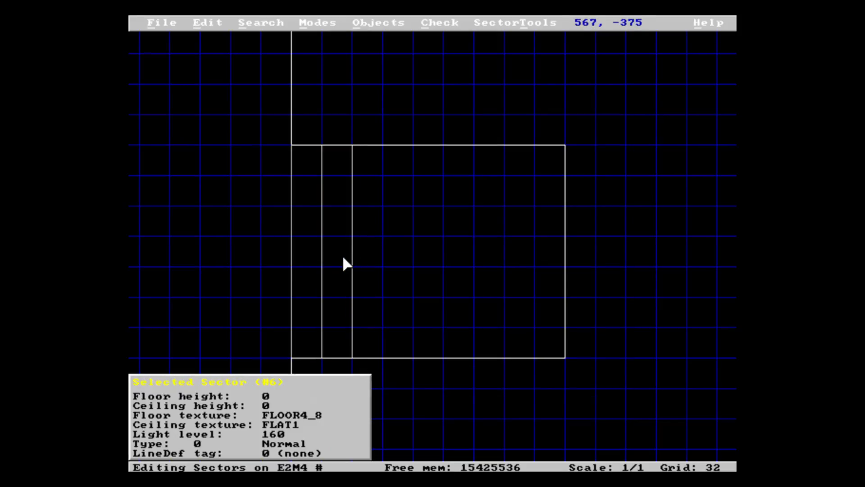
Give the same narrow sector trigger tag 1
key("Return")
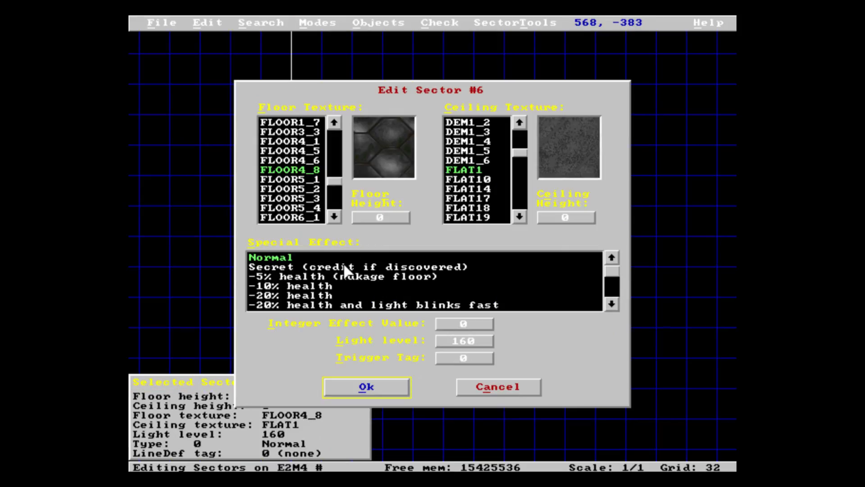
left_click(460, 359)
type("1")
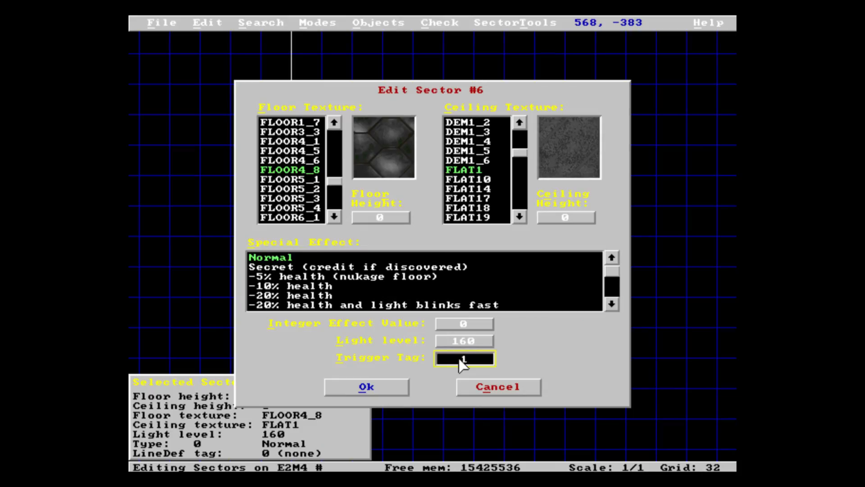
key("Return")
left_click(347, 384)
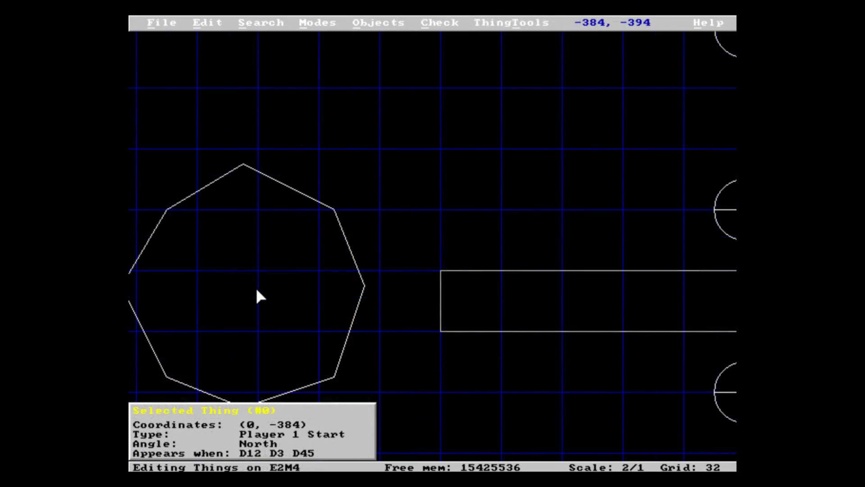
Insert a new thing at (-384, -384) inside the eight-sided polygon
key("Insert")
key("Tab")
key("Tab")
key("Tab")
key("Tab")
key("Tab")
key("Tab")
key("Tab")
key("Tab")
key("Tab")
key("Tab")
key("Tab")
key("Tab")
key("shift+Tab")
key("shift+Tab")
key("shift+Tab")
key("shift+Tab")
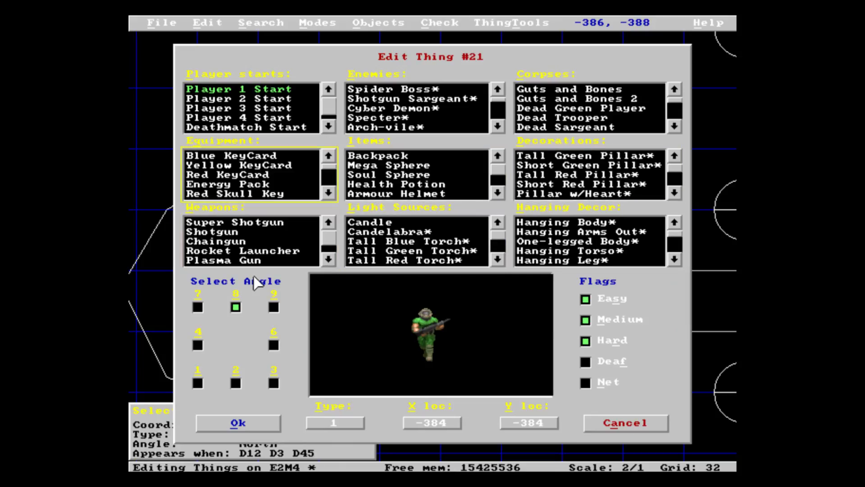
Look through the equipment types available for the new thing, down to Energy Cell
key("Down")
key("Down")
key("Down")
key("Down")
key("Down")
key("Down")
key("Down")
key("Down")
key("Down")
key("Down")
key("Down")
key("Down")
key("Down")
key("Down")
key("Down")
key("Down")
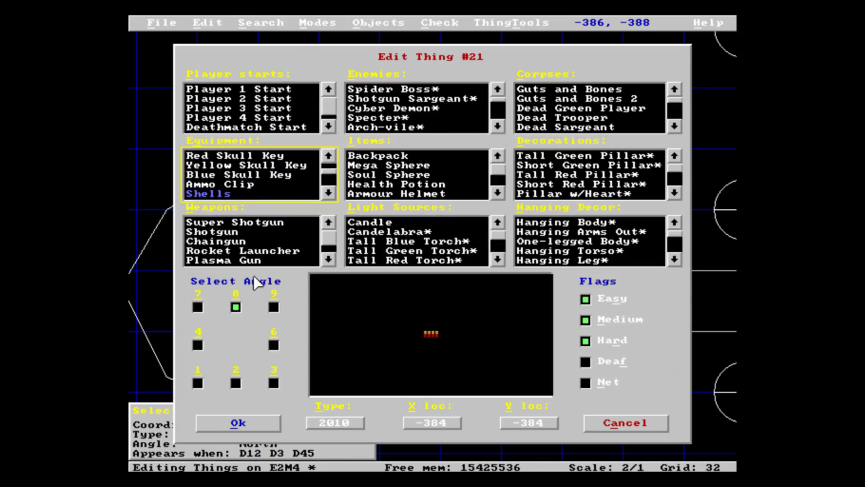
Set the new thing's type to the Plasma Gun weapon
key("Tab")
key("Tab")
key("Tab")
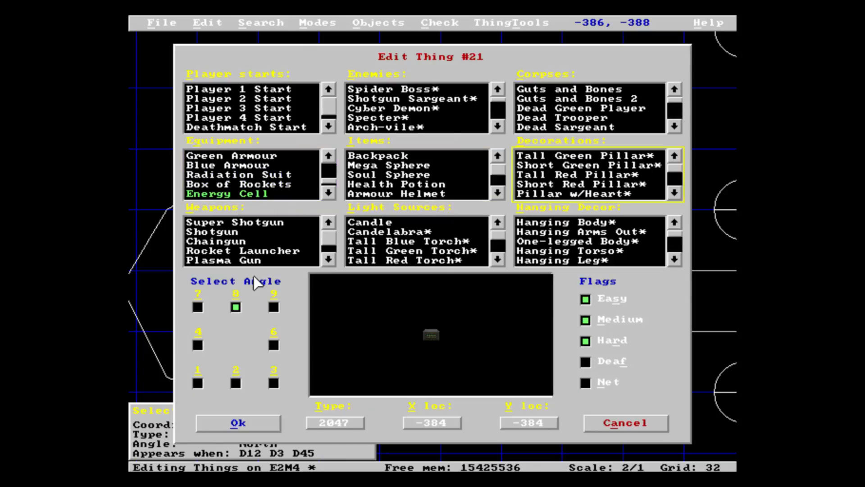
key("Down")
key("Down")
key("Down")
key("Down")
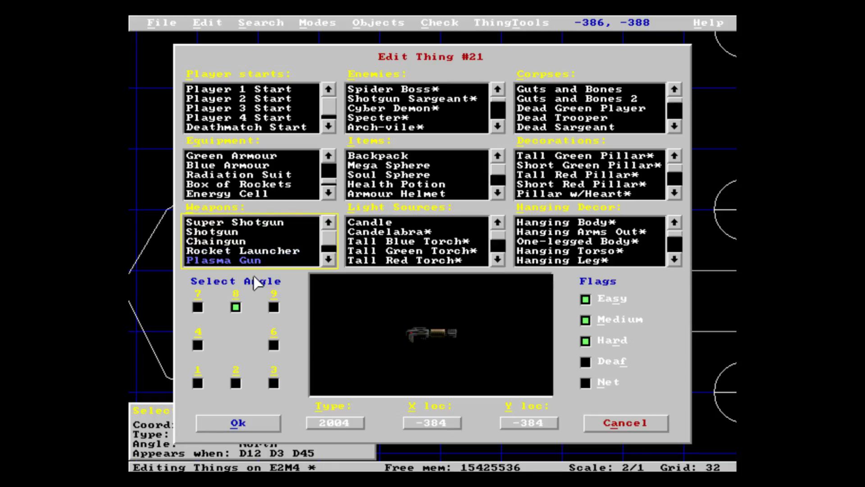
Make the Plasma Gun appear only on Easy by clearing its Medium and Hard flags, and apply the settings
key("Tab")
key("Tab")
key("Tab")
key("Tab")
key("Tab")
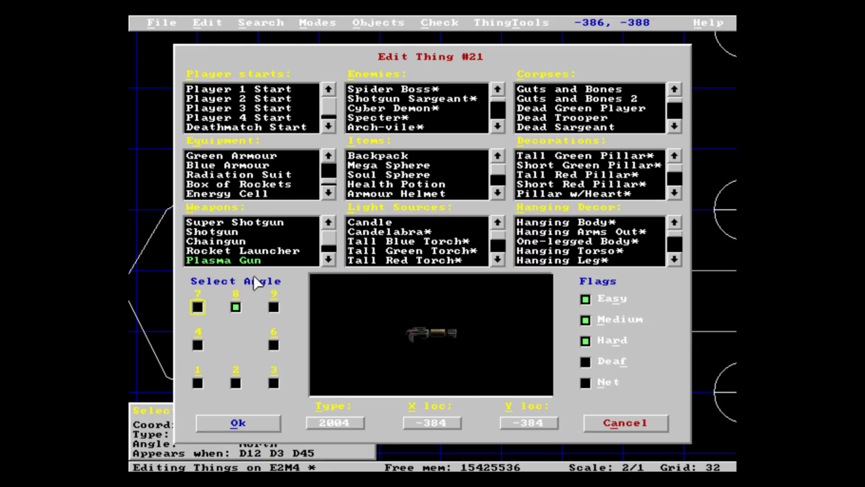
key("Tab")
key("Tab")
key("Tab")
key("Tab")
key("Tab")
key("Tab")
key("Tab")
key("space")
key("Tab")
key("space")
key("Tab")
key("Tab")
key("Tab")
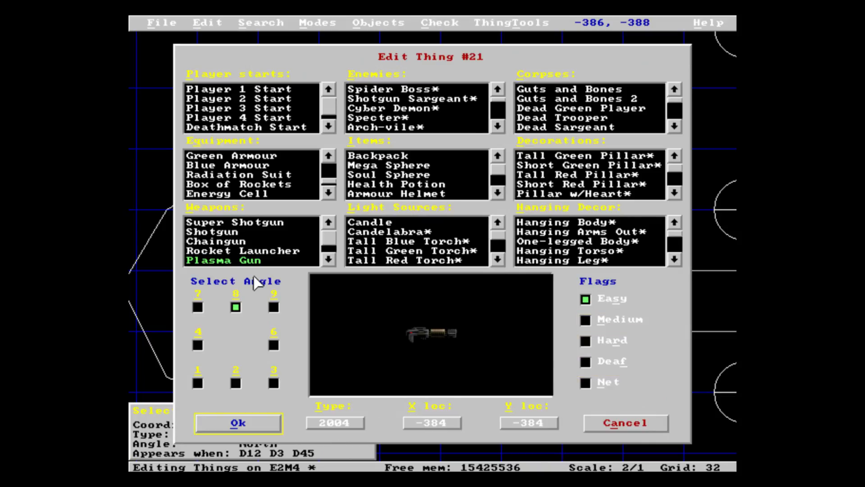
key("Return")
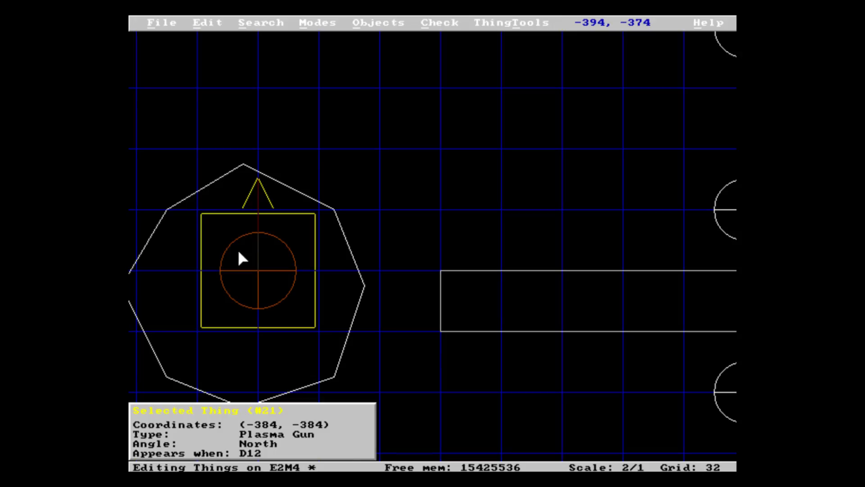
Refine the grid to 8 and open all eight linedefs of the eight-sided polygon for editing together
key("g")
key("Return")
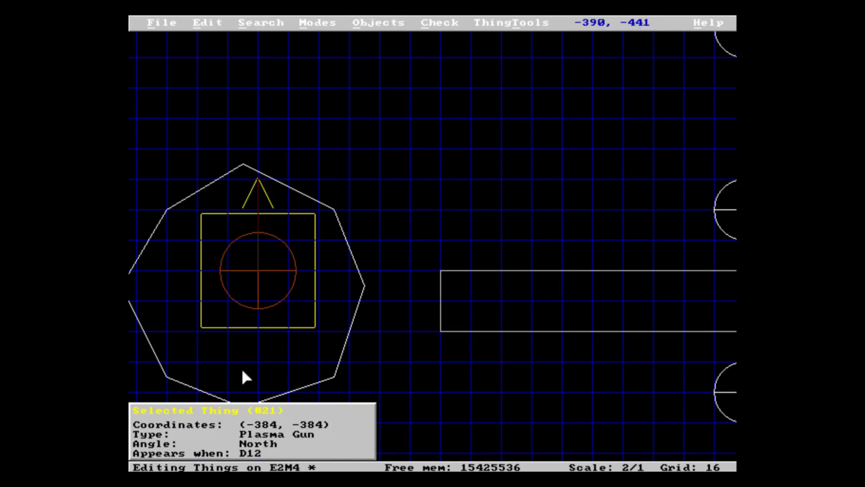
left_click(252, 430)
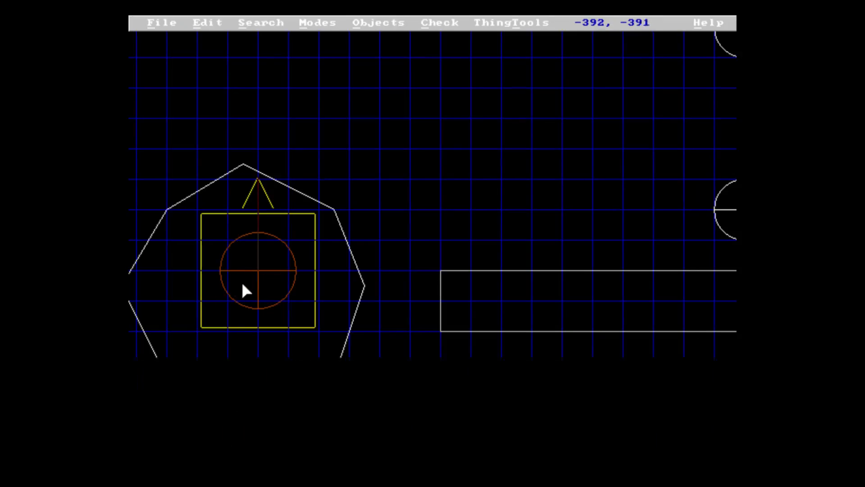
key("g")
key("l")
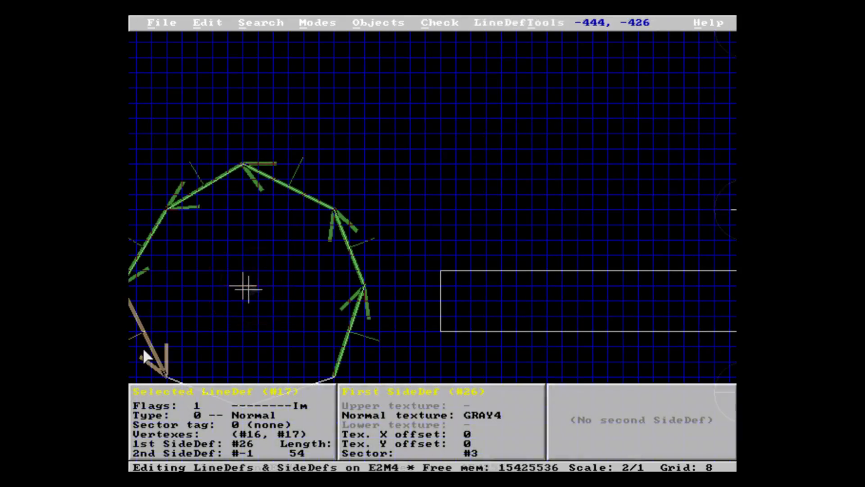
key("minus")
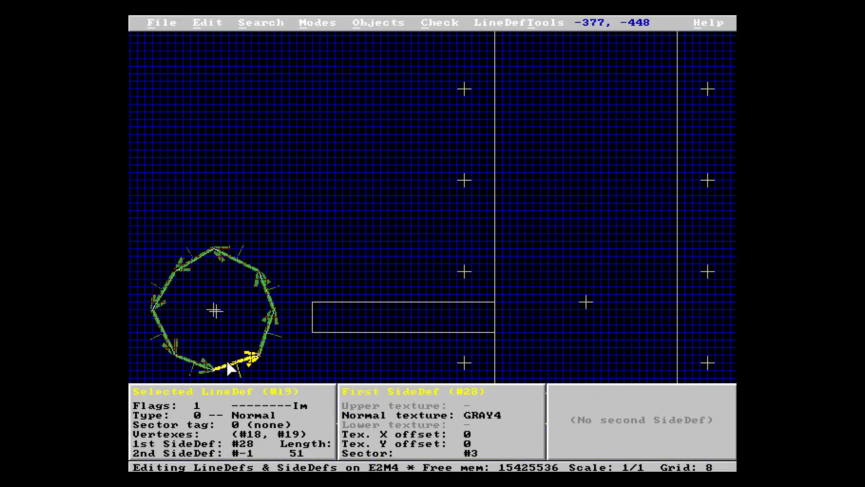
key("Return")
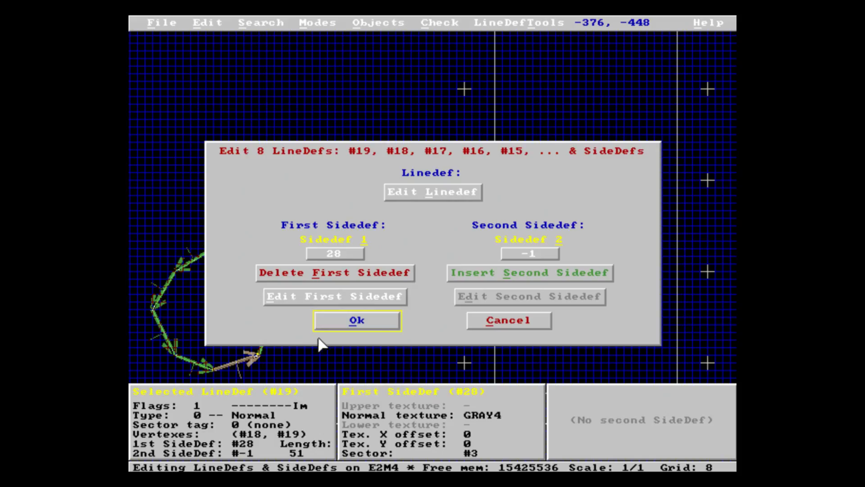
Set the trigger effect of the eight polygon linedefs to W1 Turbo open door, value 109
left_click(445, 195)
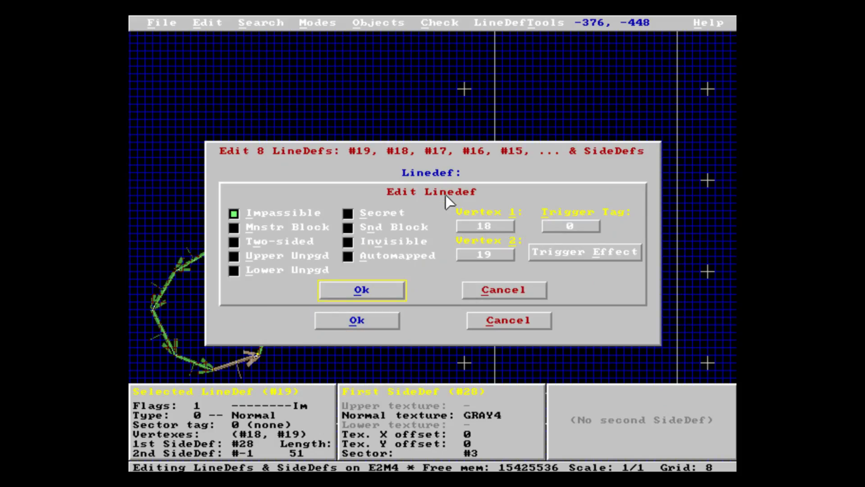
left_click(564, 256)
key("Tab")
key("Tab")
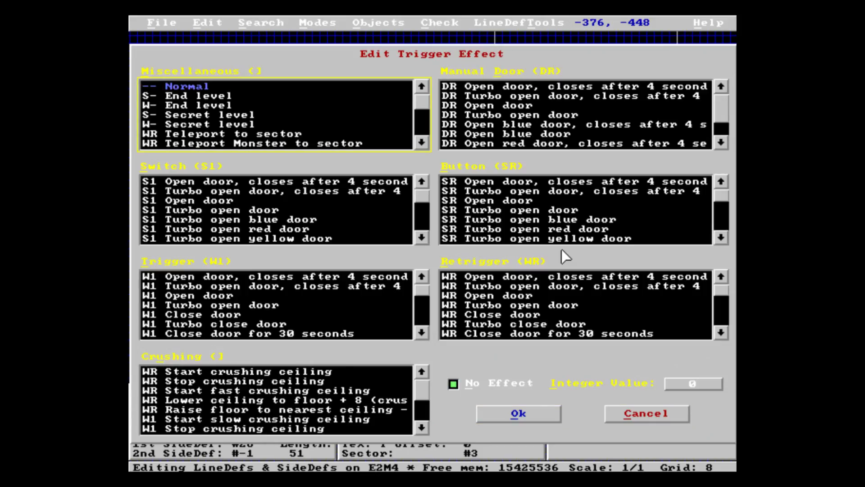
key("Tab")
key("Tab")
key("Tab")
key("Tab")
key("Down")
key("Down")
key("Down")
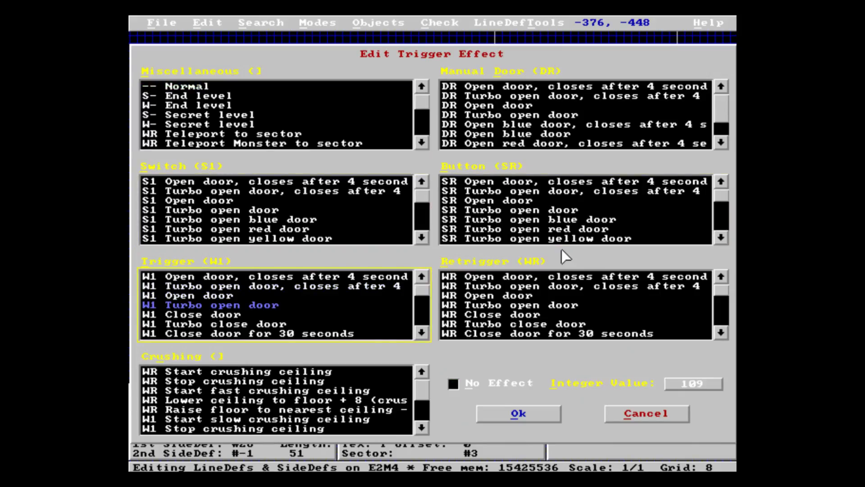
key("Tab")
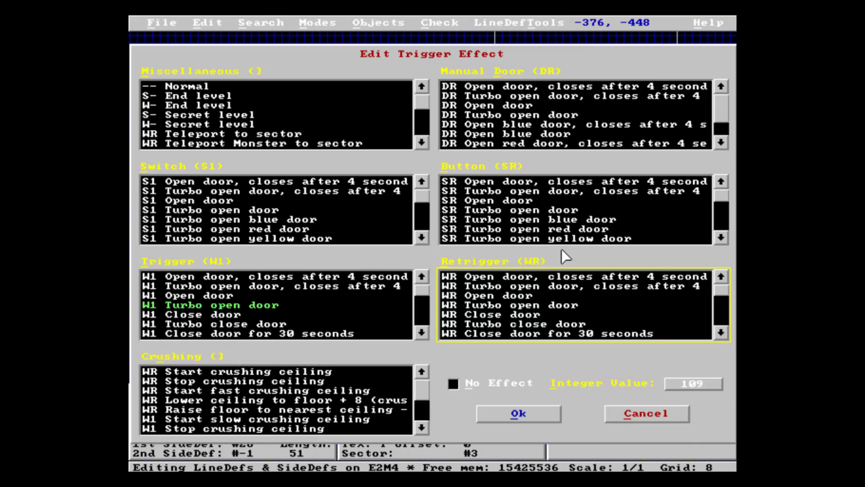
key("Tab")
key("Tab")
key("Tab")
key("Return")
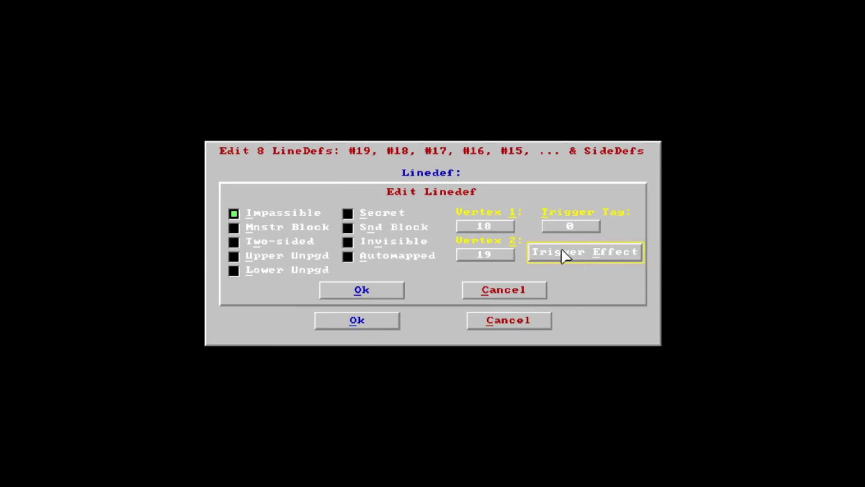
Set the trigger tag of the eight polygon linedefs to 1
key("Tab")
key("Tab")
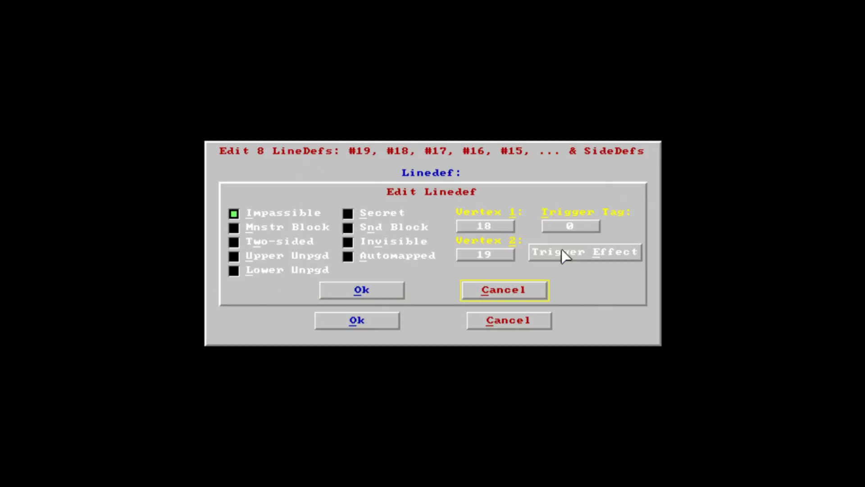
key("shift+Tab")
key("shift+Tab")
key("shift+Tab")
key("shift+Tab")
key("Tab")
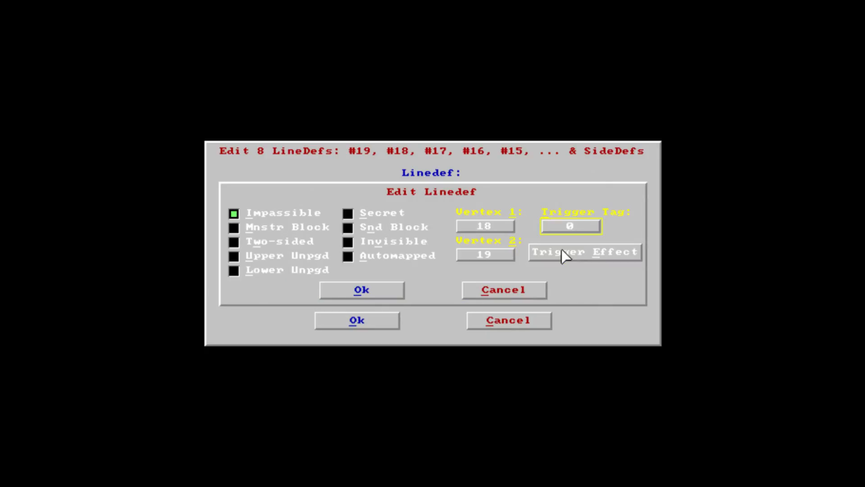
key("Return")
type("1")
key("Return")
key("Tab")
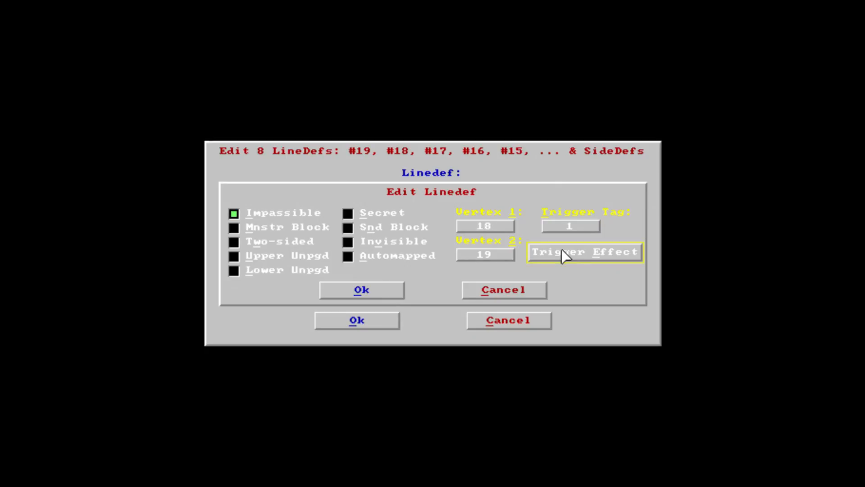
Re-enter 109 as the trigger effect's integer value for the polygon linedefs and close the linedef editing
key("Return")
key("Tab")
key("shift+Tab")
key("shift+Tab")
key("shift+Tab")
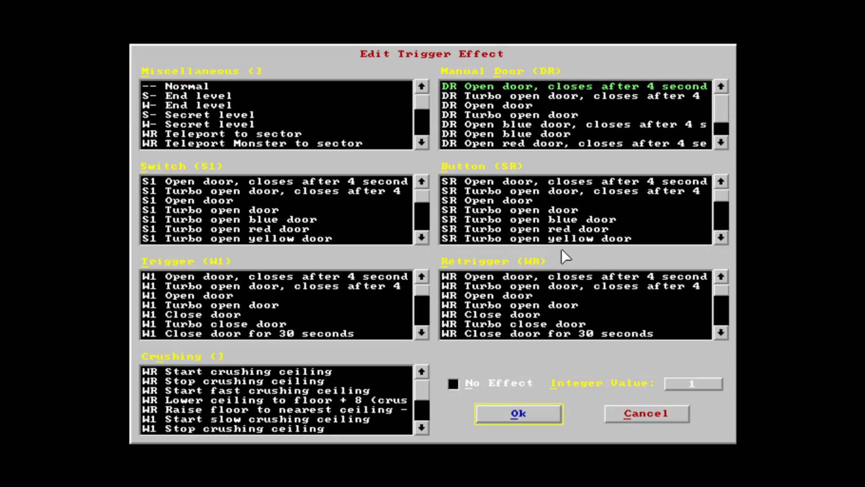
key("Tab")
key("Return")
type("09")
key("Return")
key("Return")
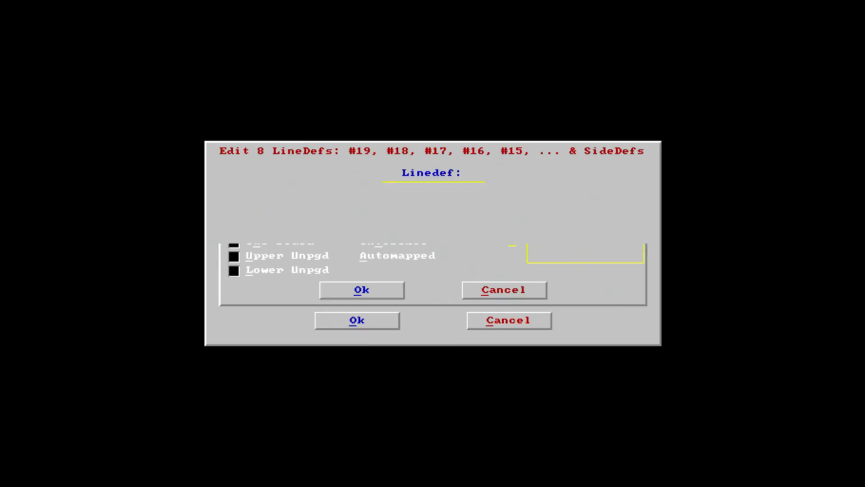
key("Return")
key("Return")
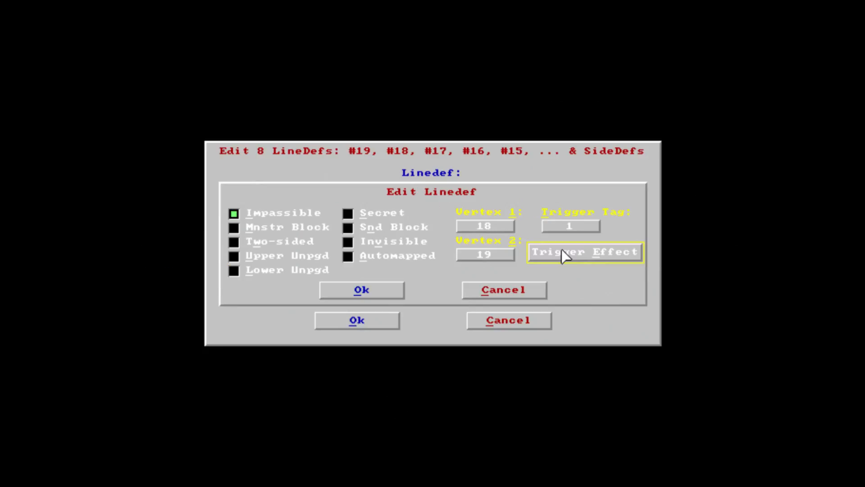
key("Escape")
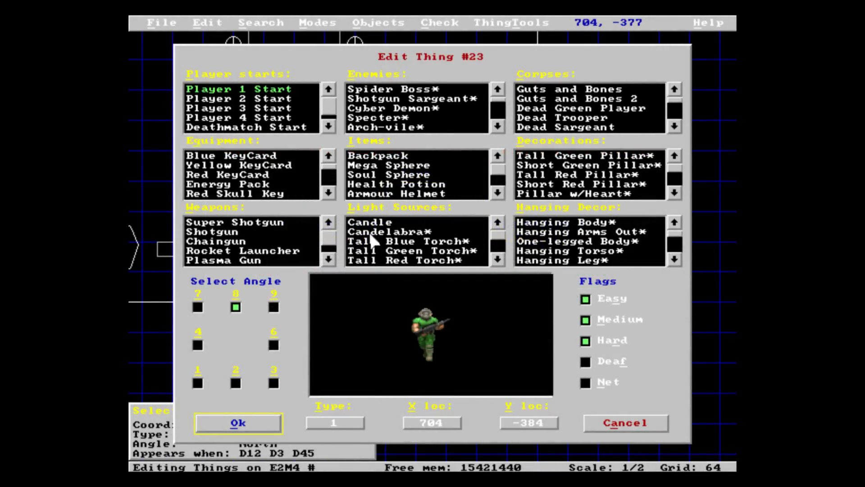
left_click(589, 321)
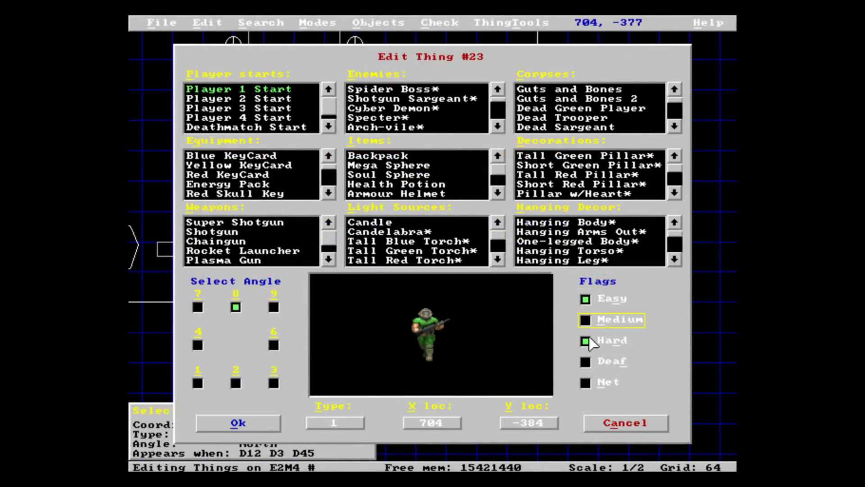
left_click(589, 321)
key("Tab")
key("Tab")
key("Tab")
key("Tab")
key("Tab")
key("Tab")
key("Tab")
key("Tab")
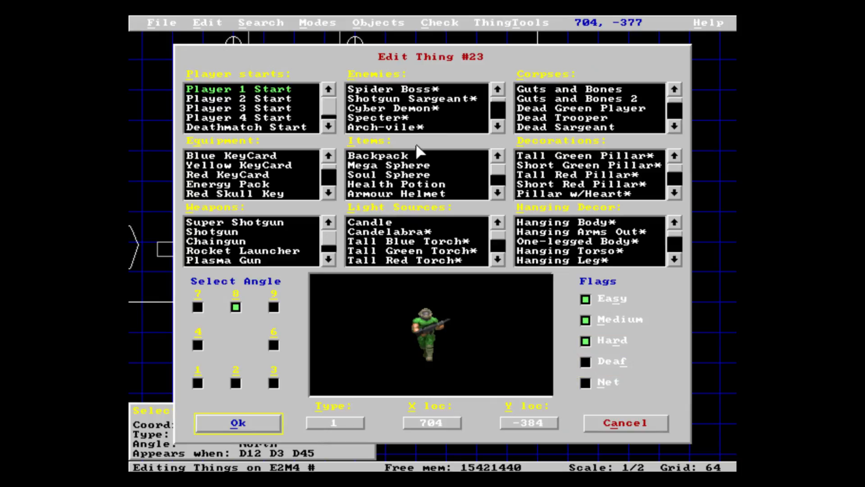
Set the type of the new thing at (704, -384) to the Imp enemy
key("Tab")
key("Tab")
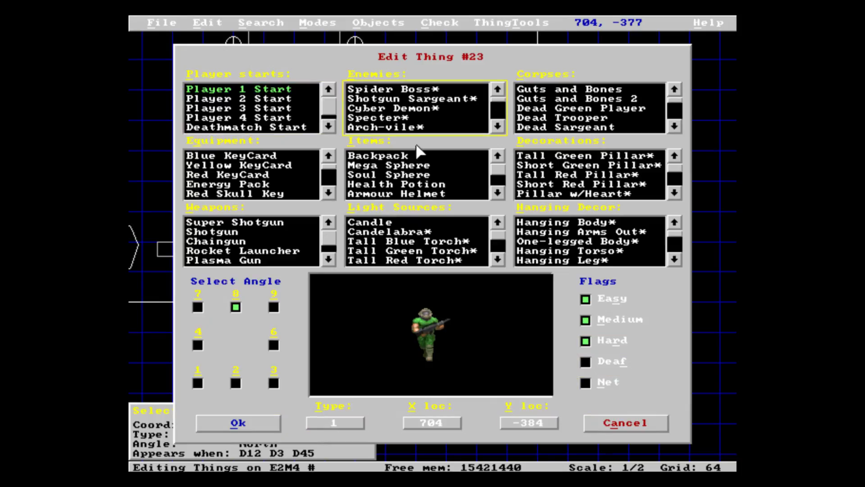
key("Down")
key("Down")
key("Down")
key("Down")
key("Down")
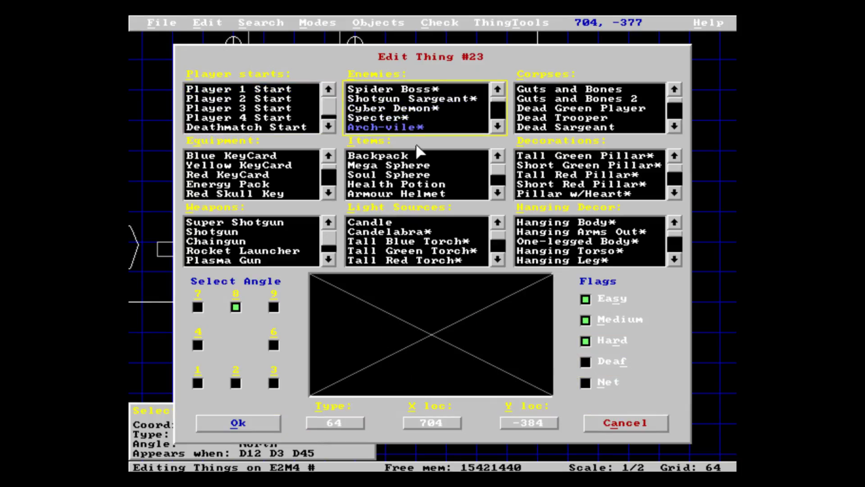
key("Down")
key("Down")
key("Down")
key("Down")
key("Down")
key("Down")
key("Down")
key("Down")
key("Down")
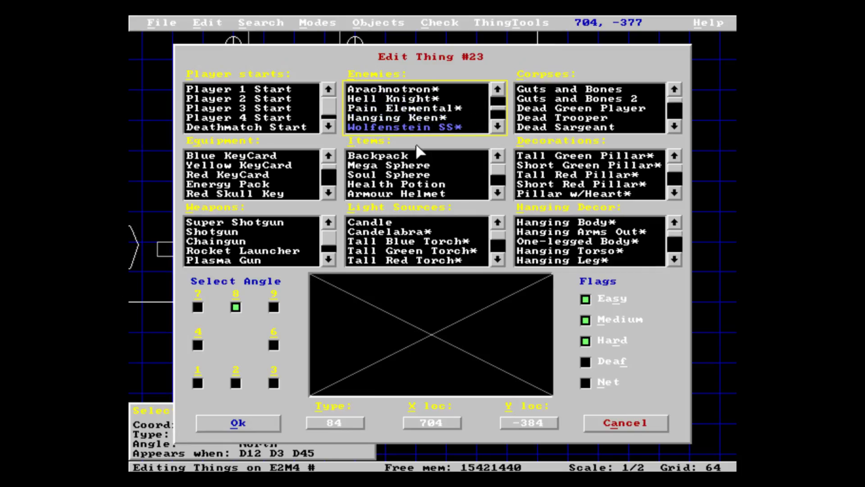
key("Down")
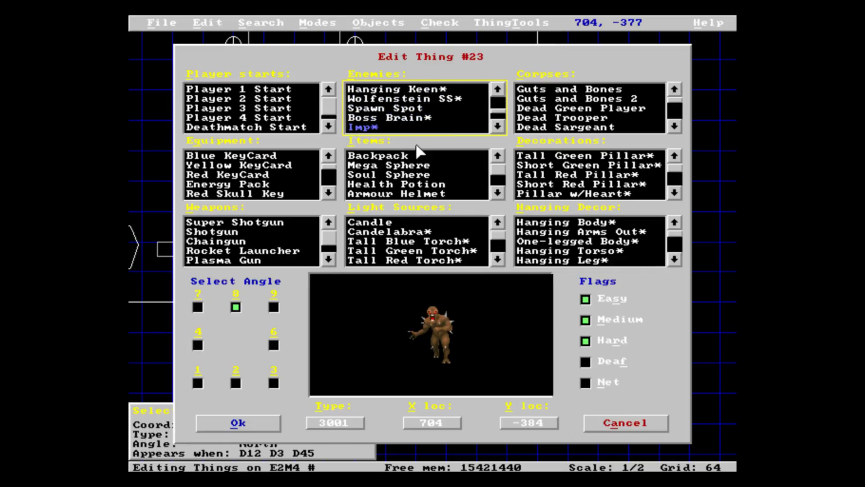
key("Up")
key("Up")
key("Up")
key("Down")
key("Down")
key("Down")
Turn the Imp to face west (angle 4) and apply its settings
key("Tab")
key("Tab")
key("Tab")
key("Tab")
key("Tab")
key("Tab")
key("Tab")
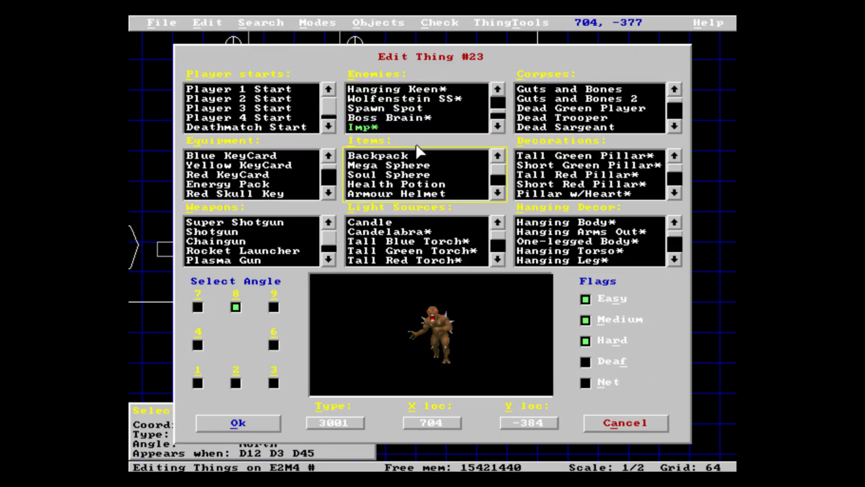
key("Tab")
key("Tab")
key("Tab")
key("Tab")
key("Tab")
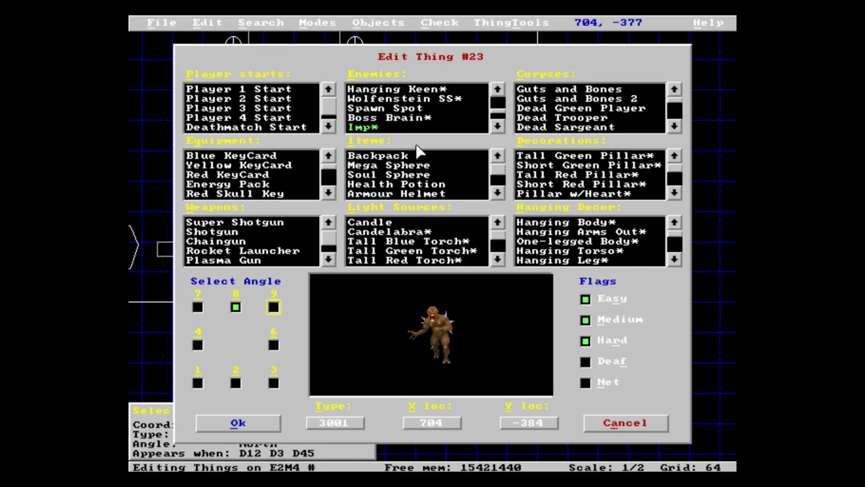
key("Tab")
key("Tab")
key("space")
key("Tab")
key("Tab")
key("Tab")
key("Tab")
key("Tab")
key("Tab")
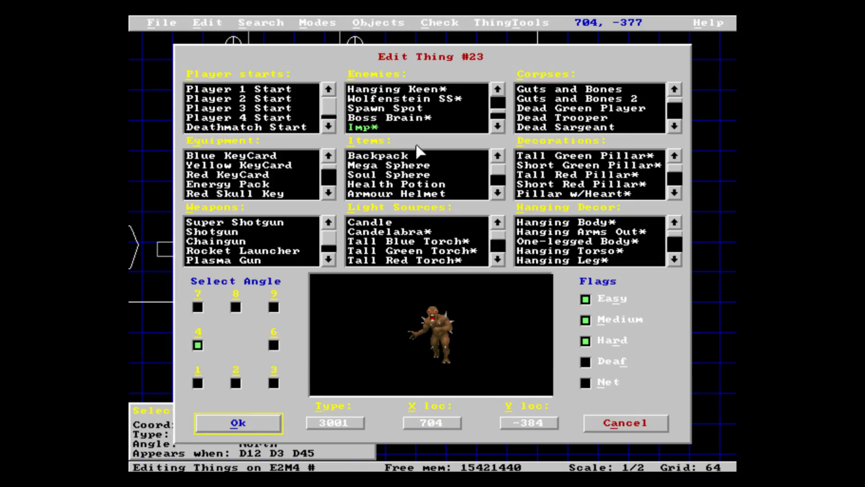
key("Return")
Refine the grid to 32, reposition the Imp within the small side room, and insert a second Imp in line with it
key("g")
left_click_drag(600, 269, 600, 253)
key("Insert")
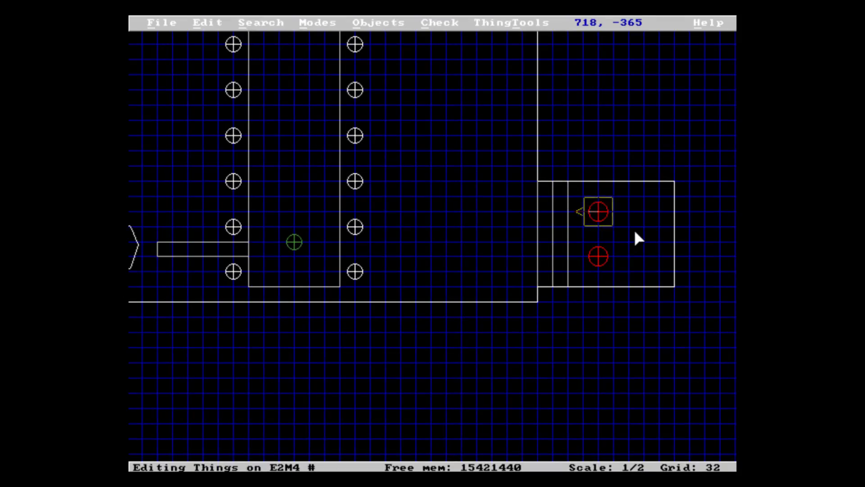
Insert a third thing in the small side room and choose a different type for it
key("Insert")
key("Return")
key("shift+Tab")
key("Down")
key("Down")
key("Down")
key("Down")
Toggle two options of the third thing, apply its settings, and save the map
key("Tab")
key("Tab")
key("Tab")
key("Tab")
key("Tab")
key("Tab")
key("Tab")
key("Tab")
key("Tab")
key("Tab")
key("Tab")
key("Tab")
key("Tab")
key("Tab")
key("Tab")
key("Tab")
key("Tab")
key("shift+Tab")
key("space")
key("Tab")
key("space")
key("Tab")
key("Tab")
key("Tab")
key("Return")
key("F2")
key("Return")
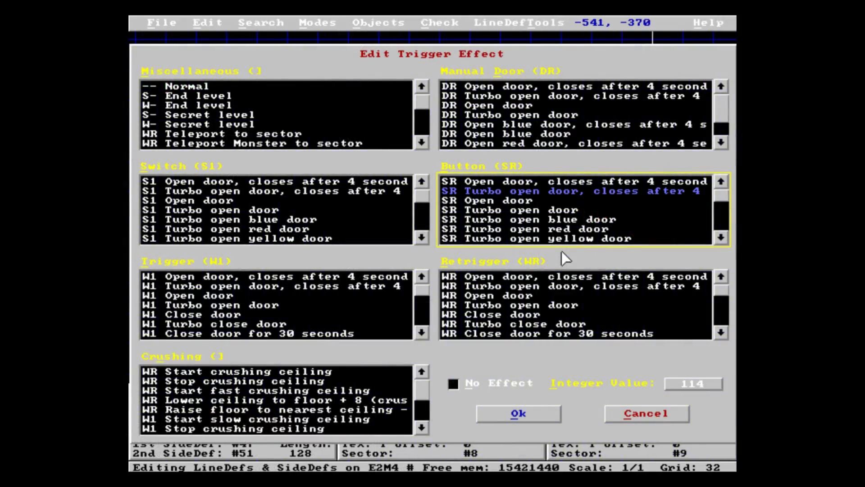
Set the trigger effect of door linedefs #35 and #39 to SR Open door, closes after 4 seconds (63), and apply the edits
key("Up")
key("Tab")
key("Tab")
key("Tab")
key("Tab")
key("Tab")
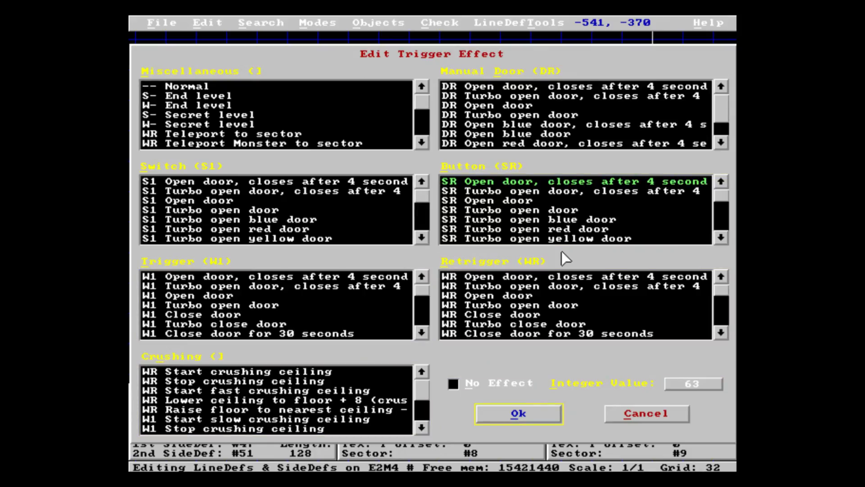
key("Return")
key("Tab")
key("Tab")
key("shift+Tab")
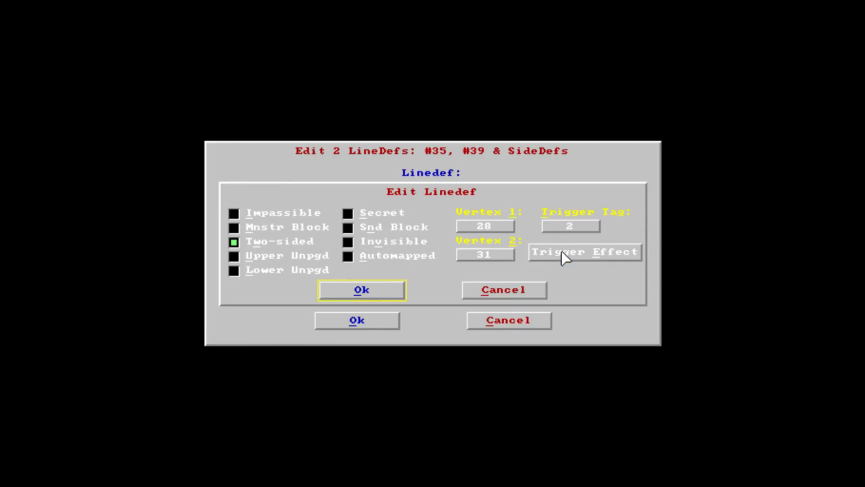
key("Return")
key("Tab")
key("Tab")
key("Tab")
key("Tab")
key("Tab")
key("Tab")
key("Return")
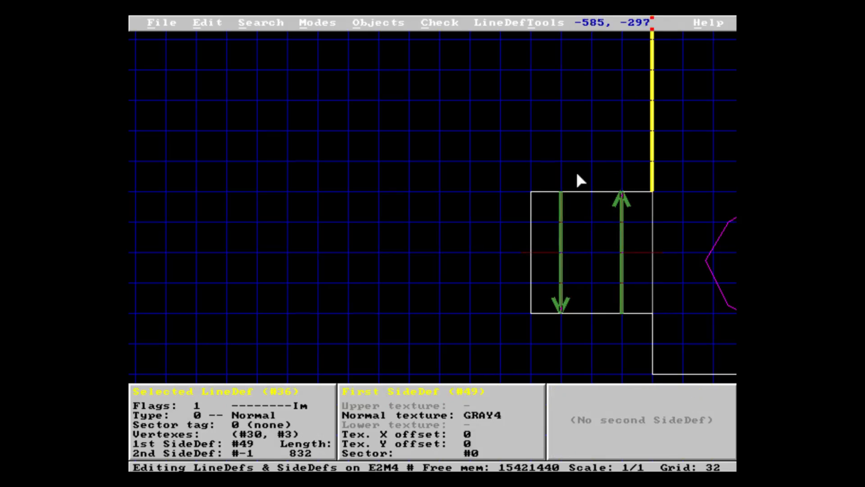
left_click(588, 194)
left_click(595, 312)
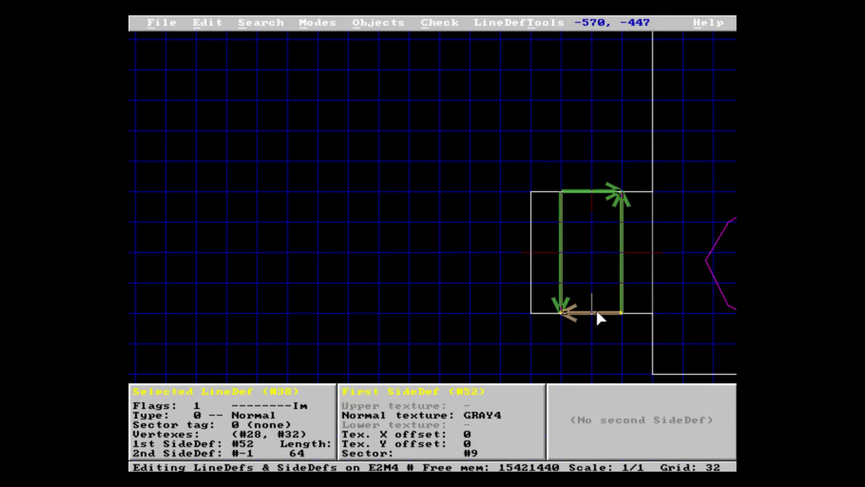
key("c")
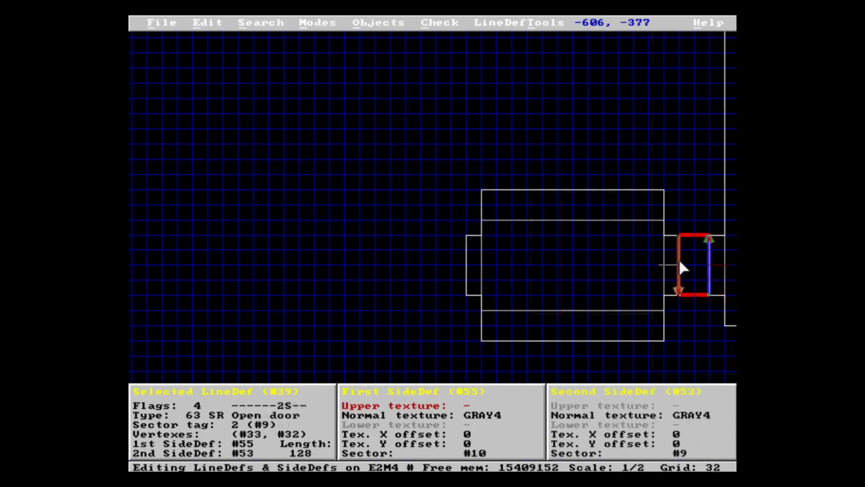
Delete the first sidedef of door linedefs #39 and #35 and add a new one in its place
key("Return")
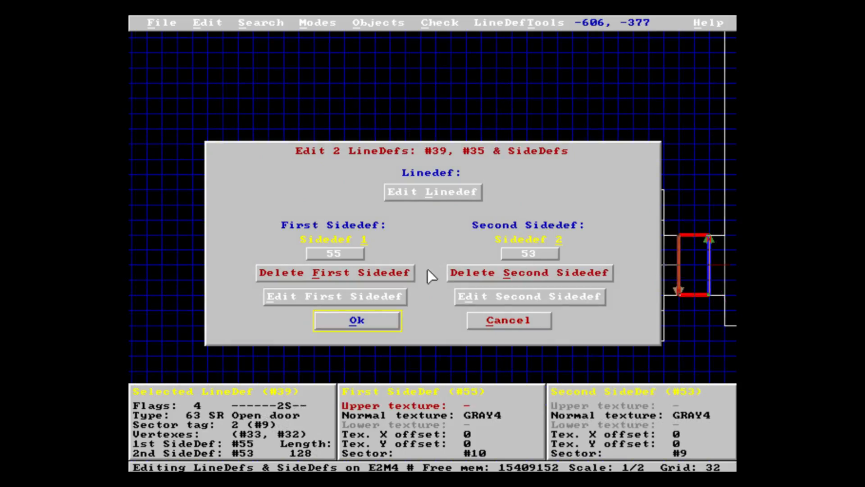
left_click(372, 277)
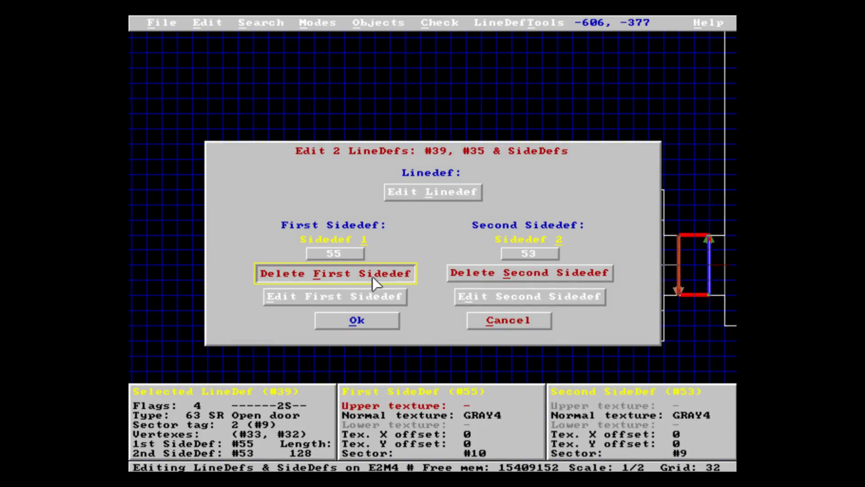
left_click(375, 277)
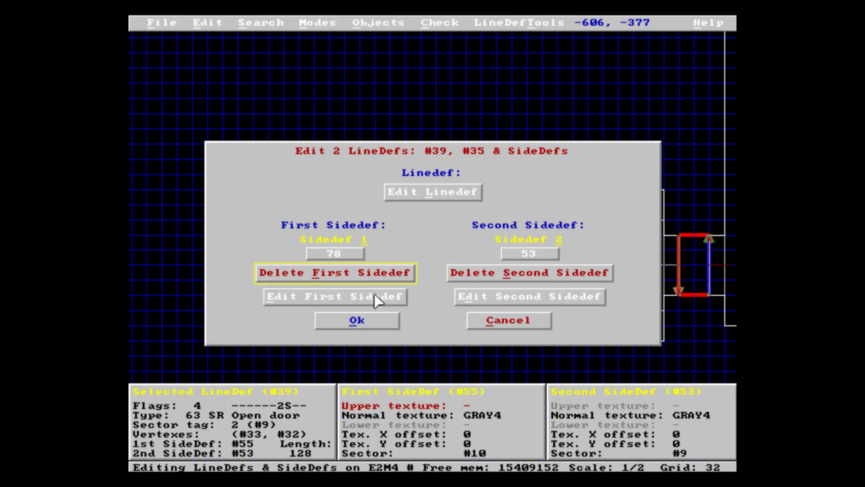
Choose a texture for the new first sidedef of door linedefs #39 and #35 and apply the edits
left_click(376, 298)
key("Tab")
key("Tab")
key("Tab")
key("Tab")
key("Tab")
key("Down")
key("Down")
key("Down")
key("Down")
key("Tab")
key("Tab")
key("Tab")
key("Tab")
key("shift+Tab")
key("Return")
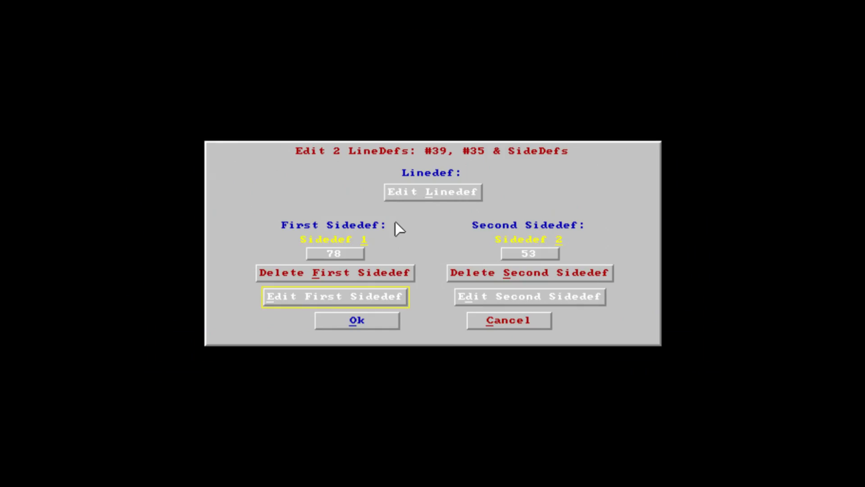
key("Tab")
key("Tab")
key("Return")
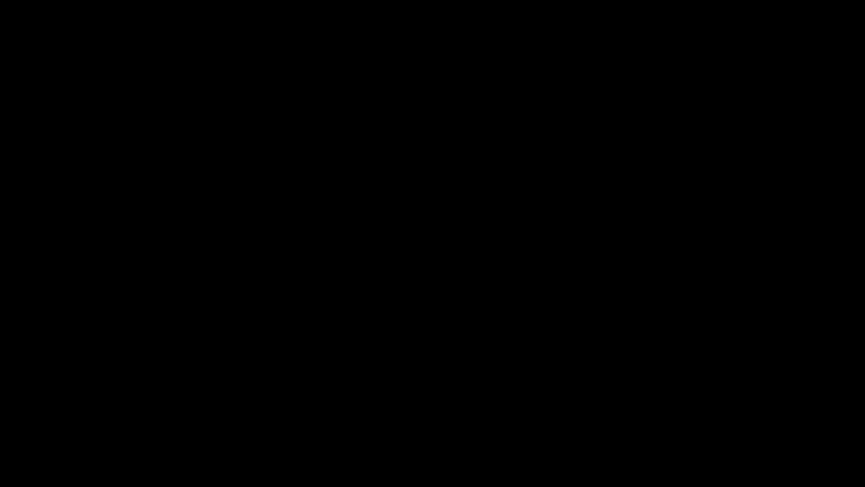
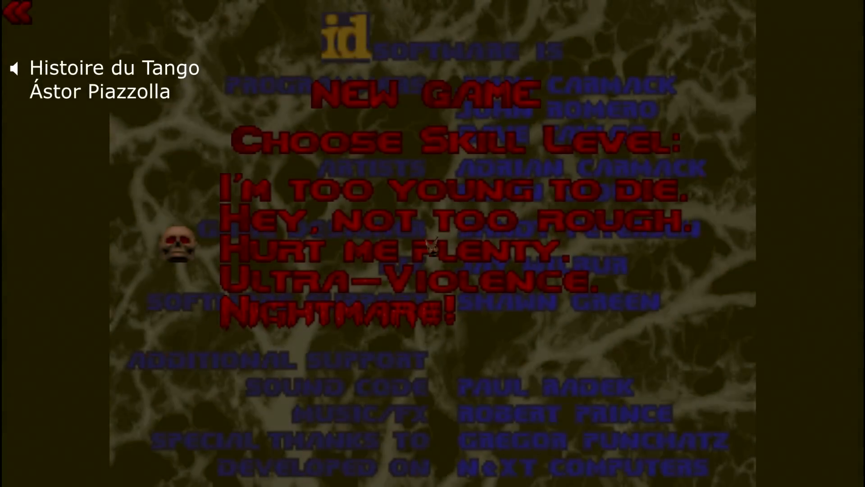
Start a new Doom game at the "Hurt me plenty" skill level and load map e2m4 through the console
key("Return")
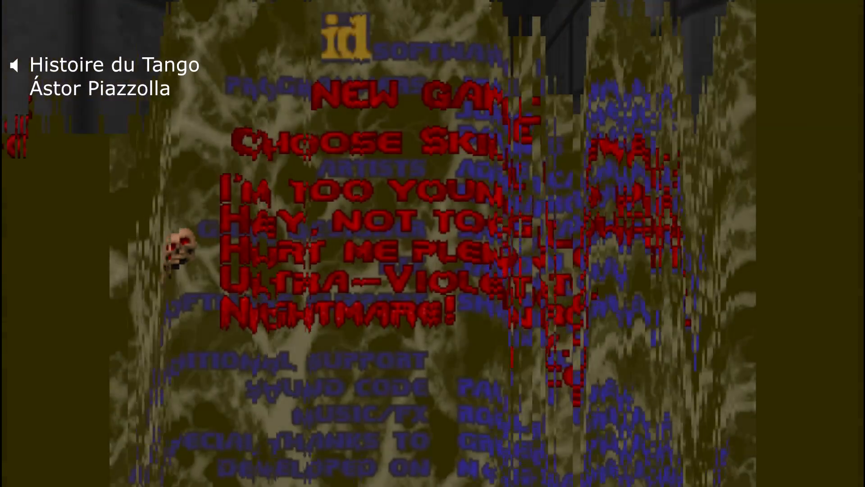
key("grave")
type("map e")
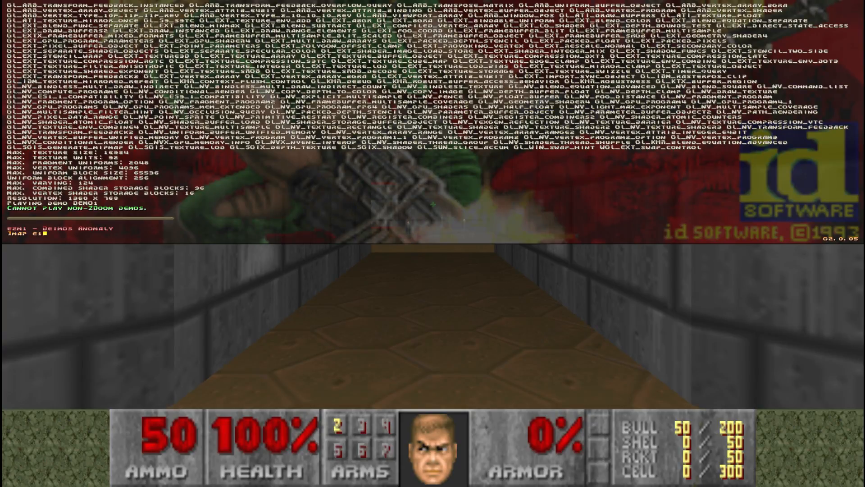
type("2m4")
key("Return")
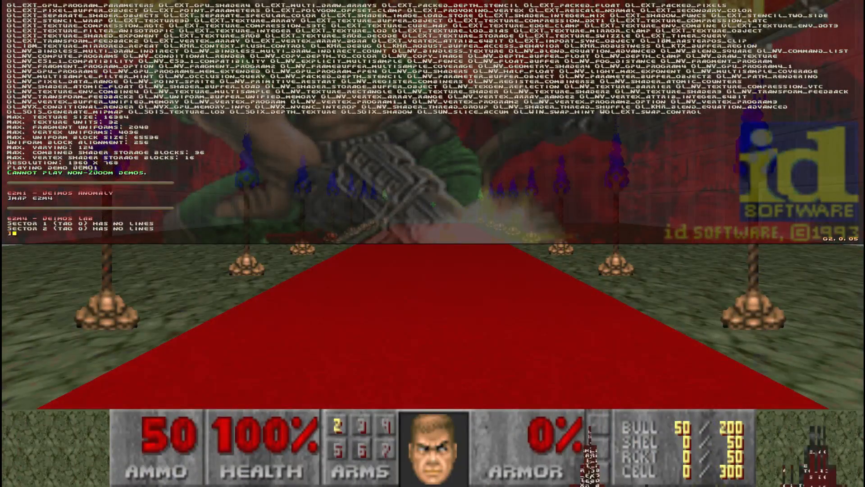
Walk around the main hall to examine the torches, red carpet, pillar, open-sky sector and wall textures
key("w")
key("s")
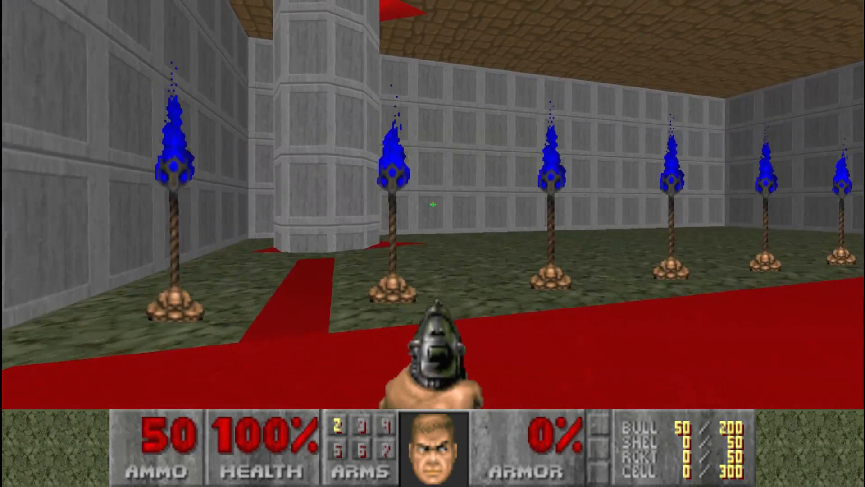
key("w")
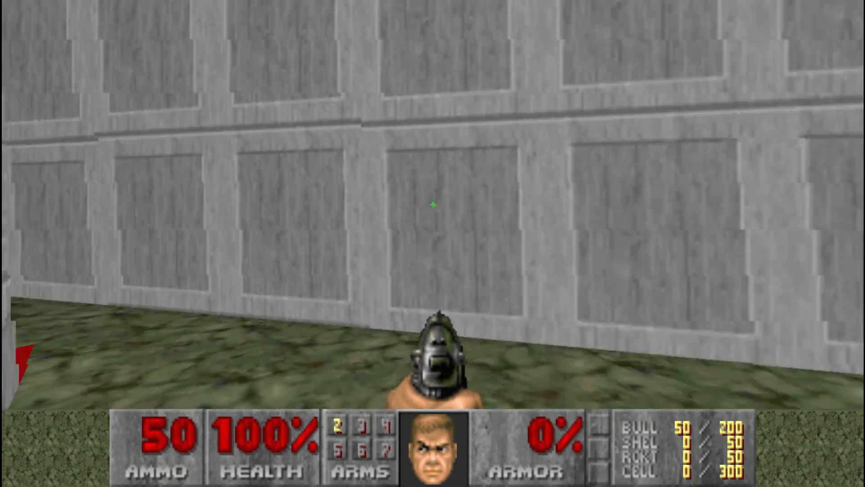
key("w")
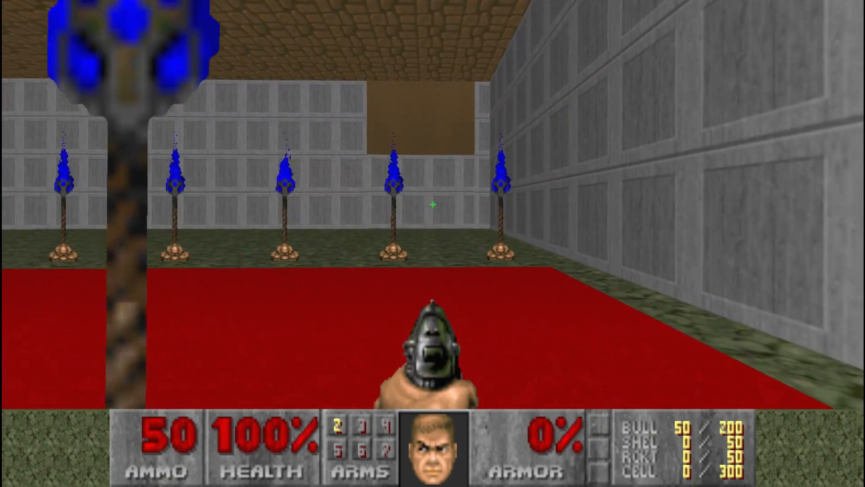
key("w")
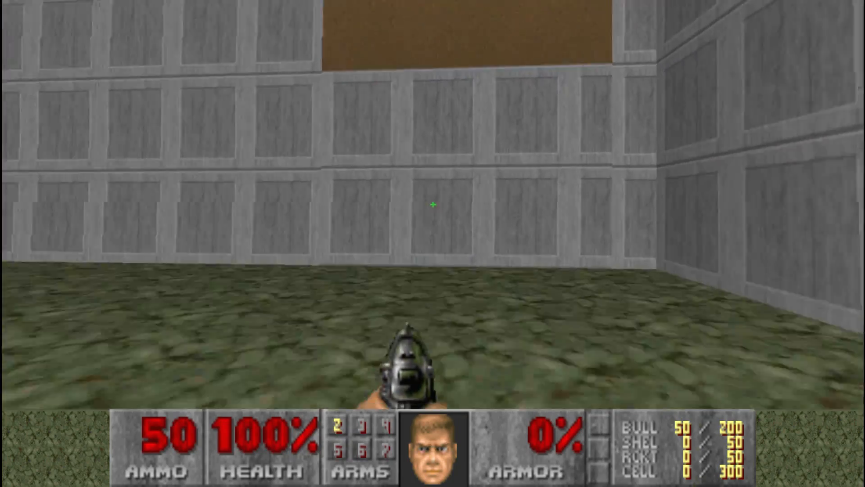
key("w")
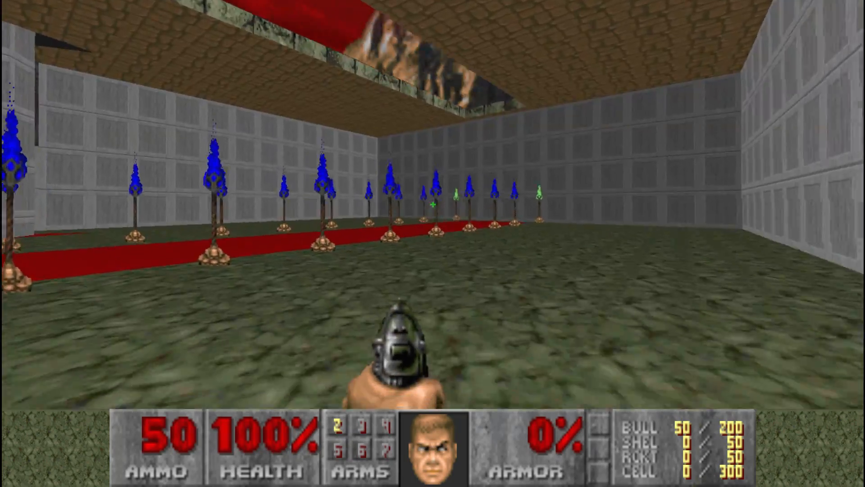
key("w")
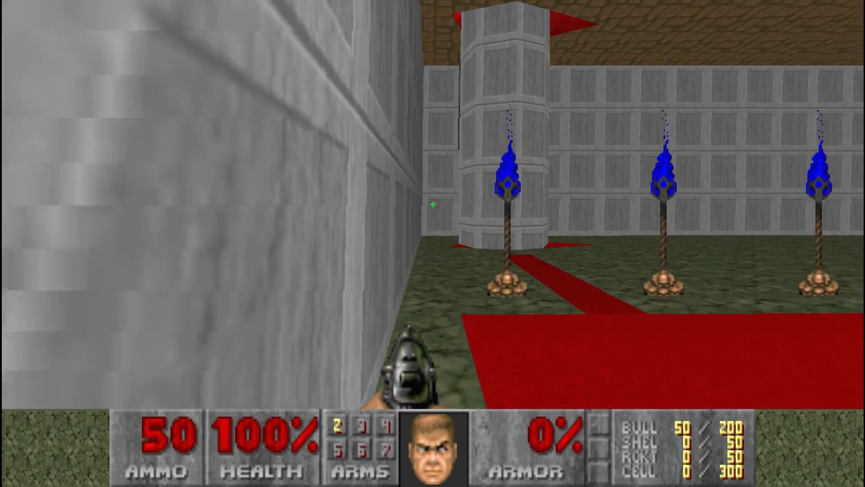
key("w")
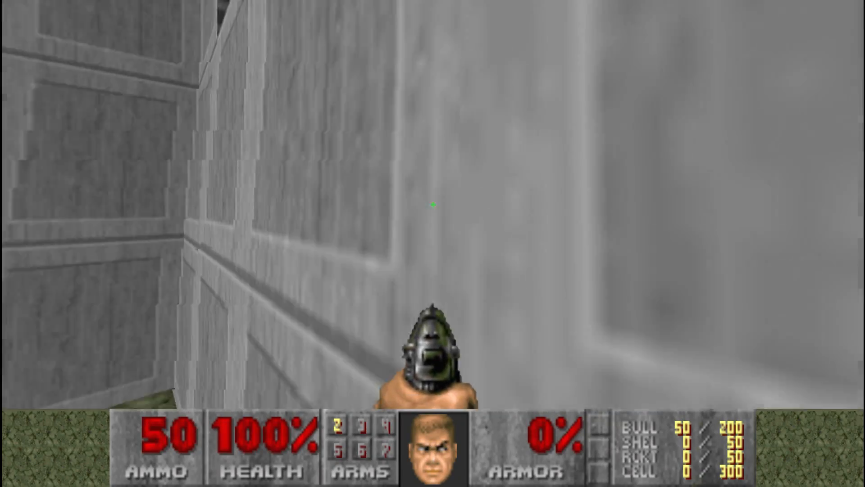
key("w")
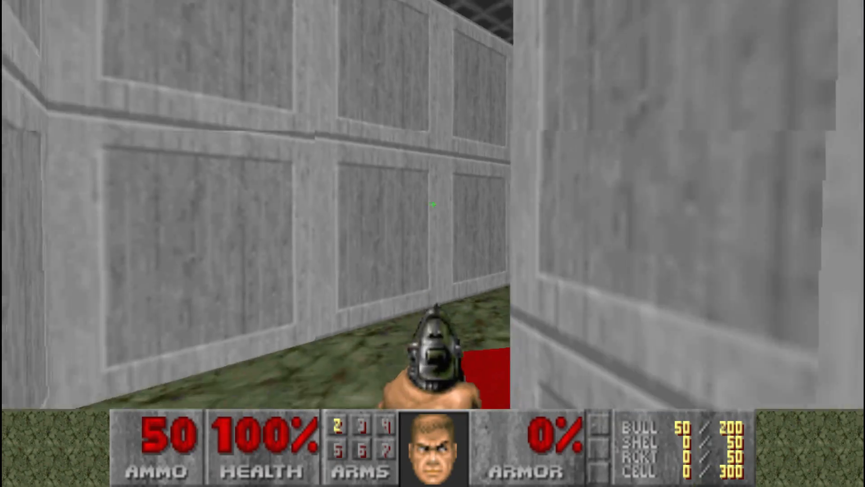
Examine the side room's doorway and the torch-lined carpet, and quit the game through the console
key("w")
key("s")
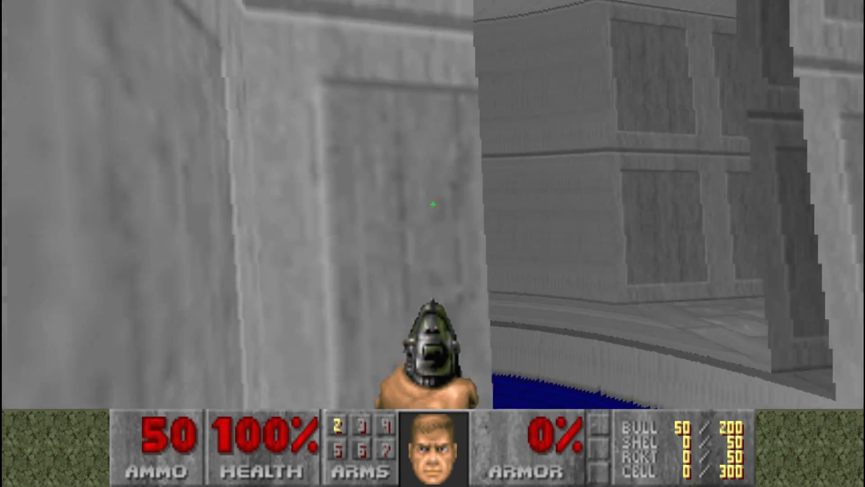
key("w")
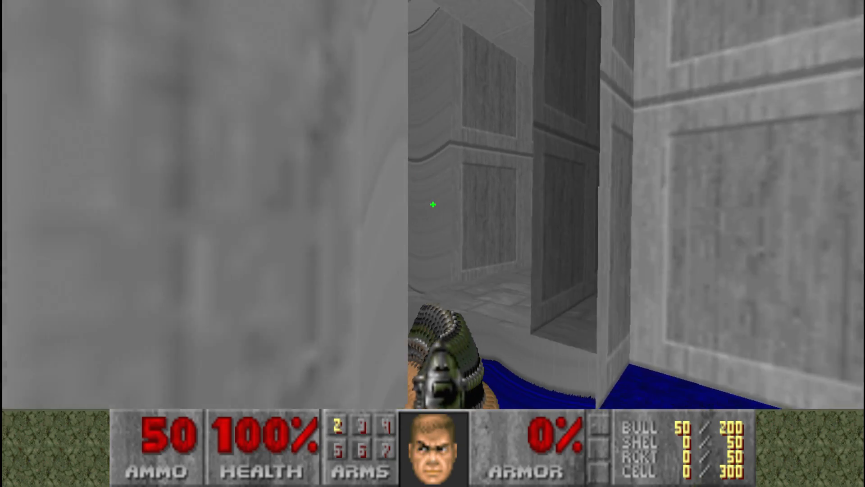
key("w")
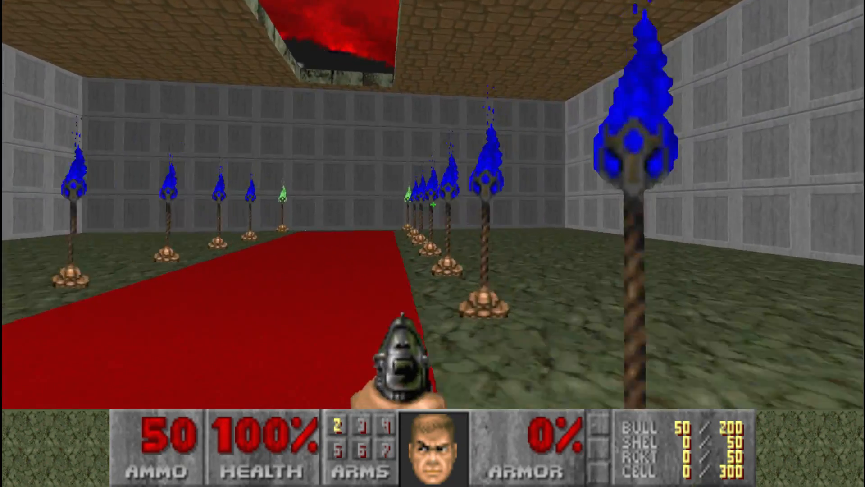
key("d")
key("a")
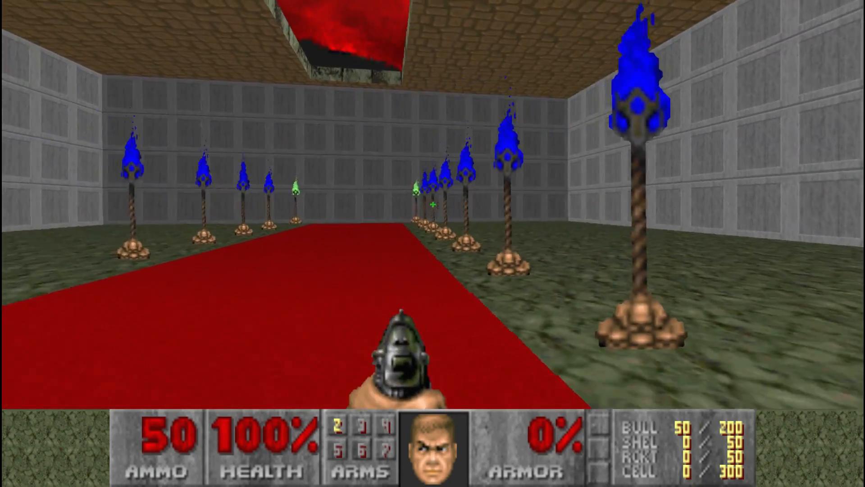
key("w")
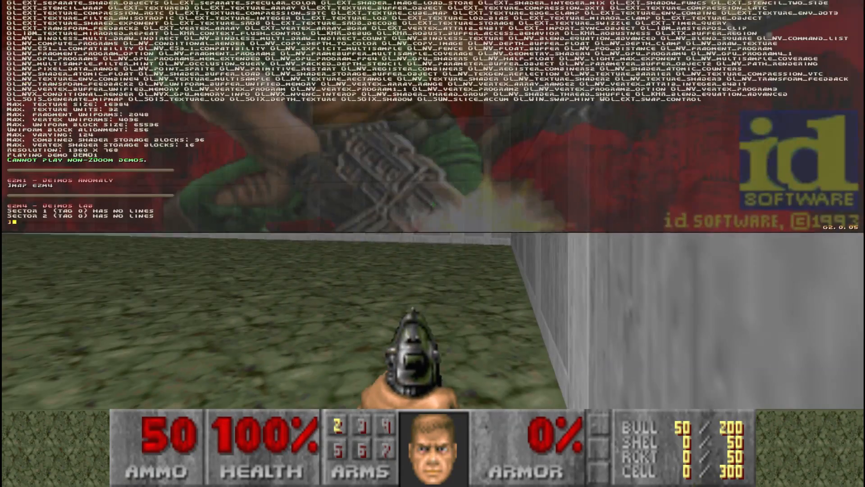
type("quit")
key("Return")
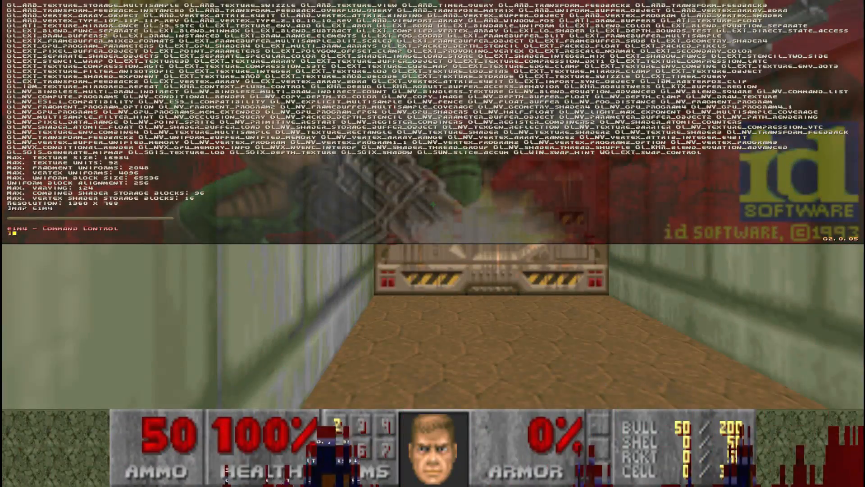
Load map e2m4 through the console again, pick up the chaingun, and go to the side room's door to open it
key("Up")
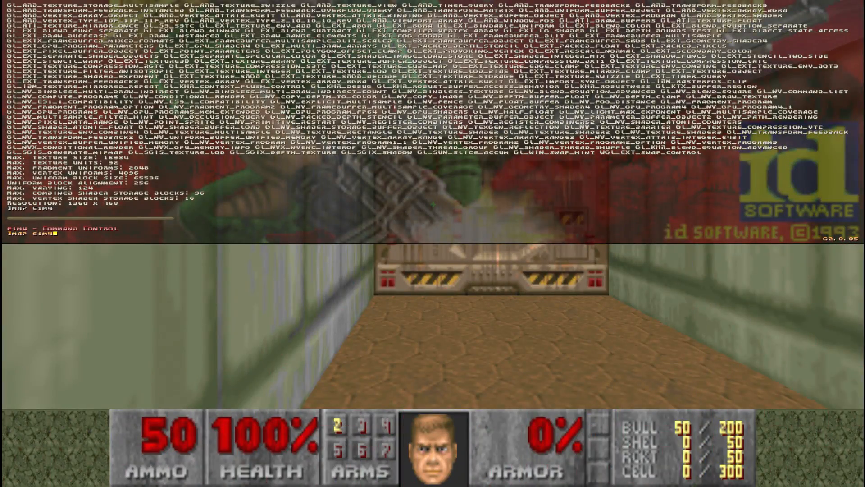
key("Return")
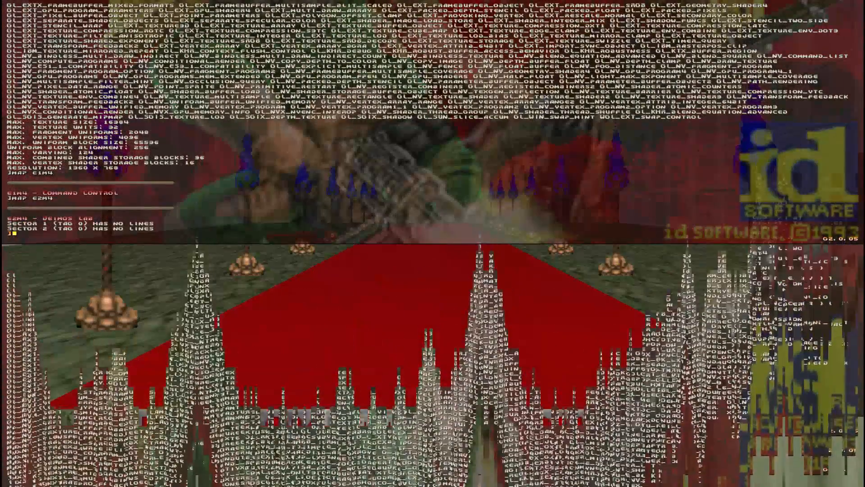
key("w")
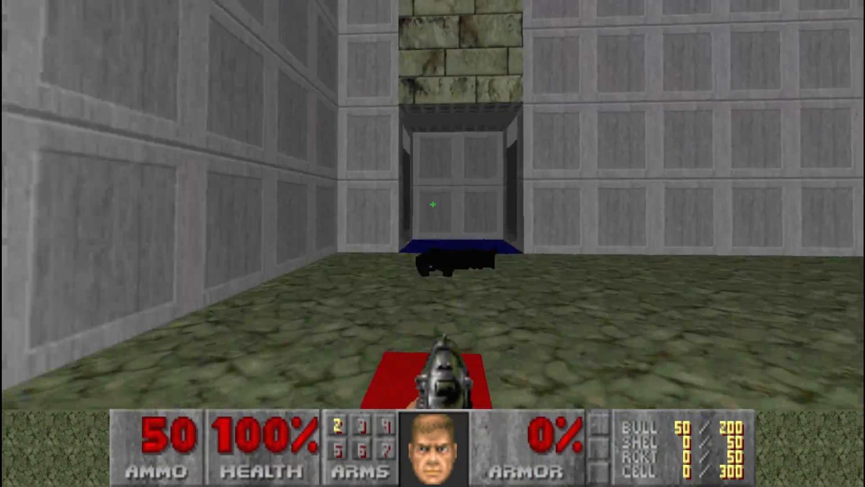
key("w")
key("e")
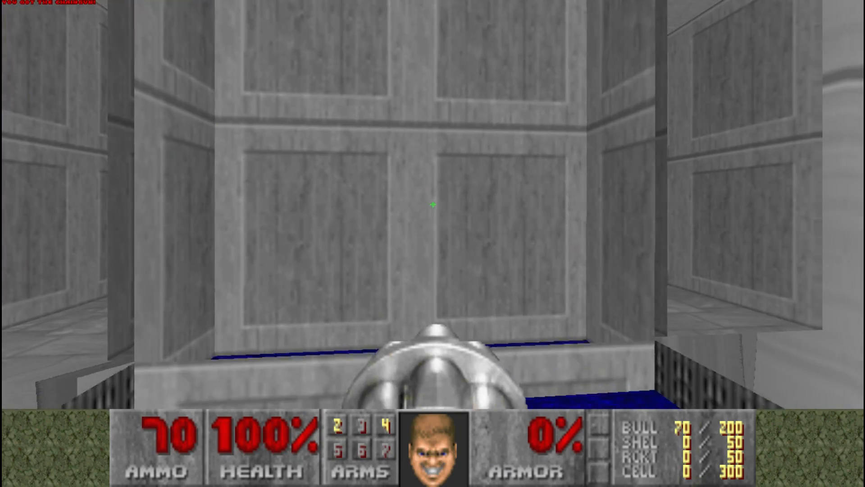
Examine the opening door and its tracks from the side room and test the passage through it
key("s")
key("w")
key("s")
key("Right")
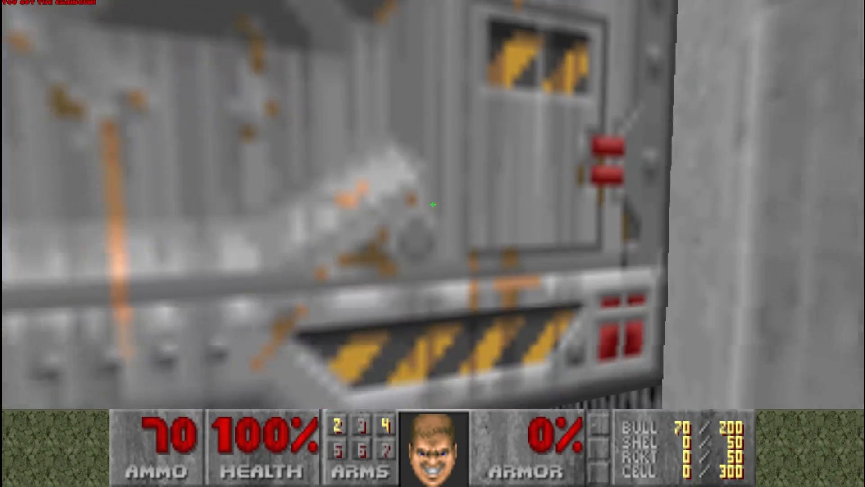
key("s")
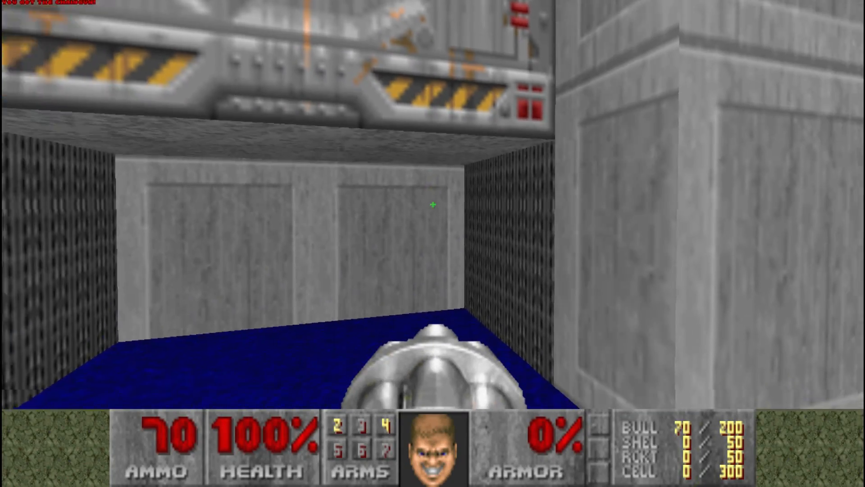
key("w")
key("w")
key("s")
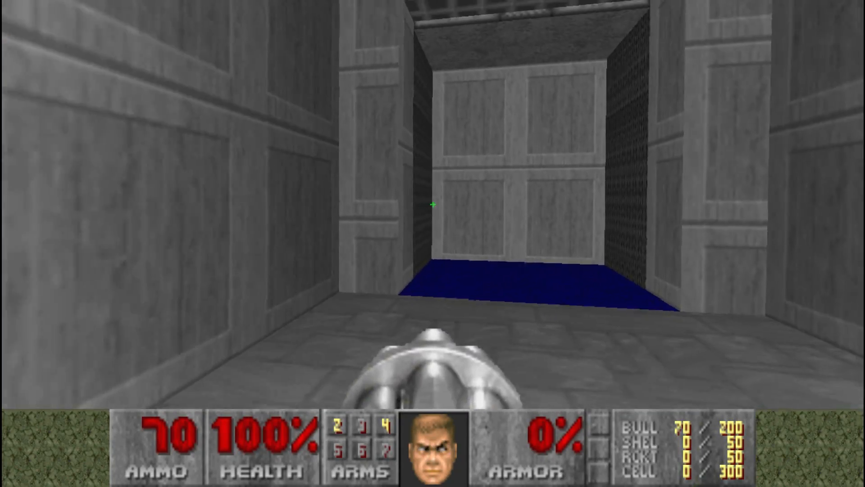
key("w")
key("w")
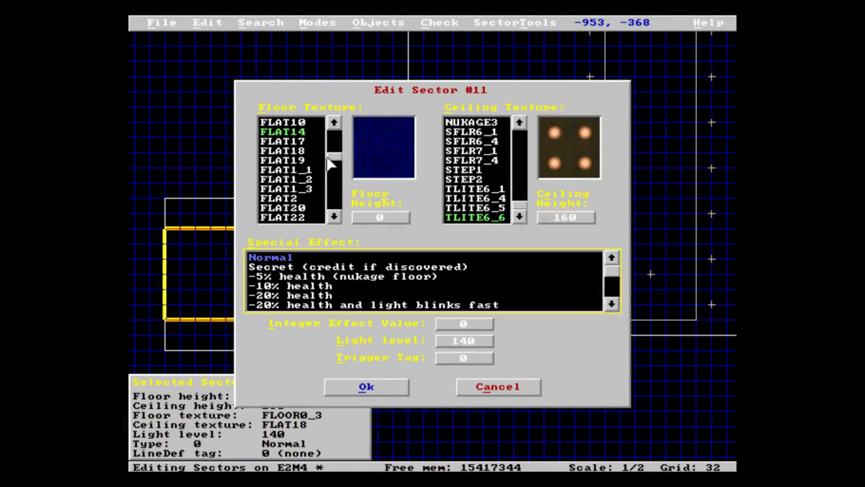
Apply floor texture FLAT14 and ceiling texture TLITE6_6 to sector #11, the middle strip of the side room
key("Return")
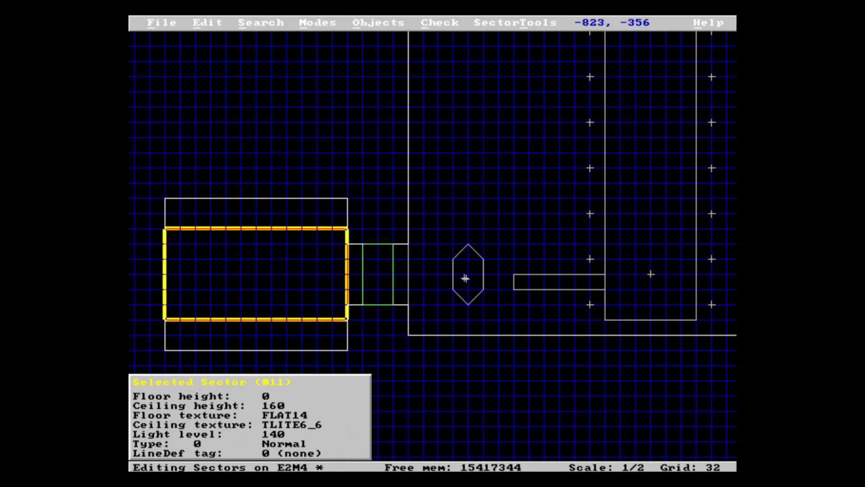
Edit the thing at the far west end of the side room, choose its type, and apply its settings
key("t")
key("Return")
key("Tab")
key("Tab")
key("Tab")
key("Tab")
key("Tab")
key("Tab")
key("Tab")
key("Down")
key("Down")
key("Down")
key("Down")
key("Down")
key("Down")
key("Down")
key("Tab")
key("Tab")
key("Tab")
key("Tab")
key("Tab")
key("Tab")
key("Tab")
key("Tab")
key("Tab")
key("Tab")
key("Tab")
key("Tab")
key("Tab")
key("Return")
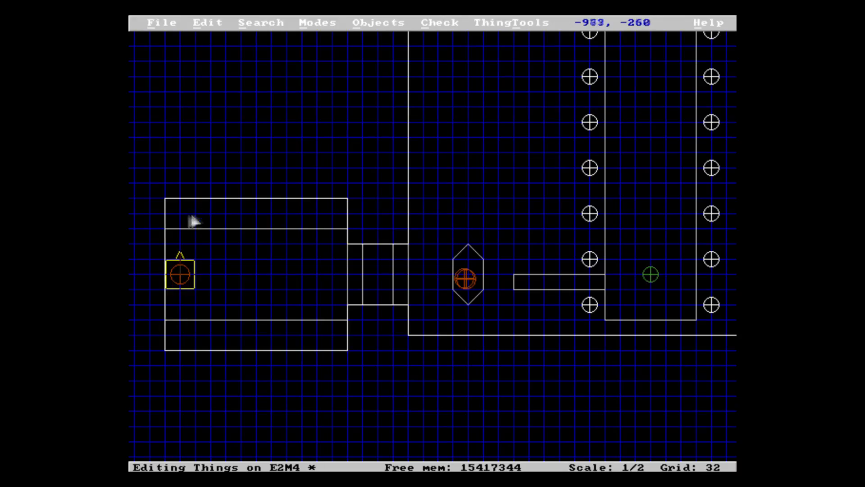
Insert a new thing at the west end of the side room's north strip and make it an Energy Pack
key("Return")
key("Return")
key("Insert")
key("Return")
key("Tab")
key("Tab")
key("Tab")
key("Tab")
key("Tab")
key("Tab")
key("Tab")
key("Tab")
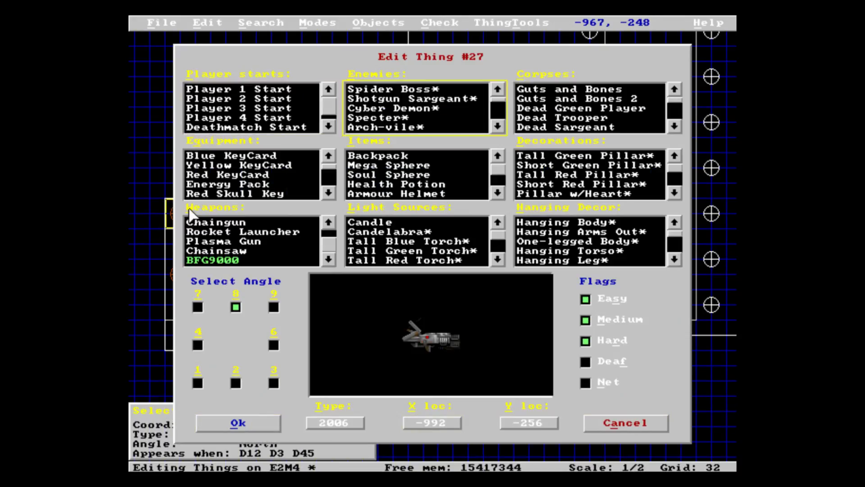
key("Down")
key("Down")
key("Down")
key("Down")
key("Down")
key("Down")
key("Down")
key("Down")
key("Down")
key("Down")
key("Down")
key("Down")
key("Down")
key("Down")
key("Down")
key("Up")
key("Up")
key("Up")
key("Up")
key("Up")
key("Up")
key("Up")
key("Up")
key("Up")
key("Up")
key("Up")
key("Up")
key("Up")
key("Up")
key("Up")
key("Up")
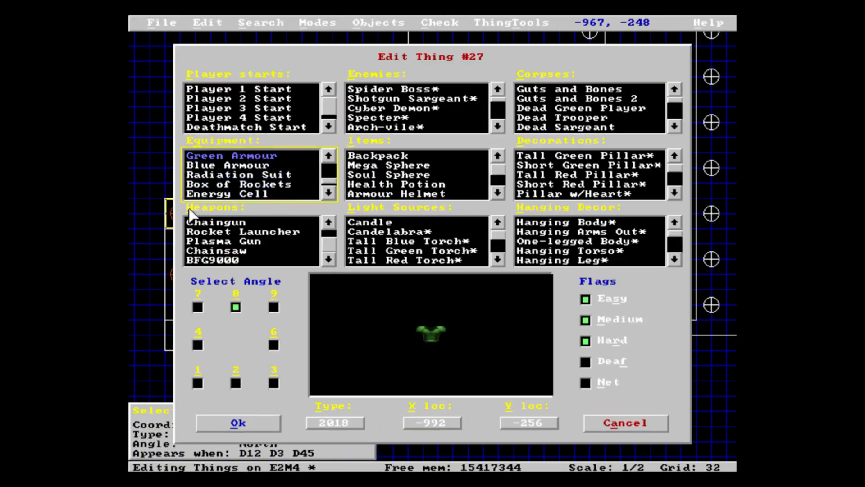
key("Down")
key("Down")
key("Down")
key("Tab")
key("Tab")
key("Tab")
key("Tab")
key("Tab")
key("Tab")
key("Tab")
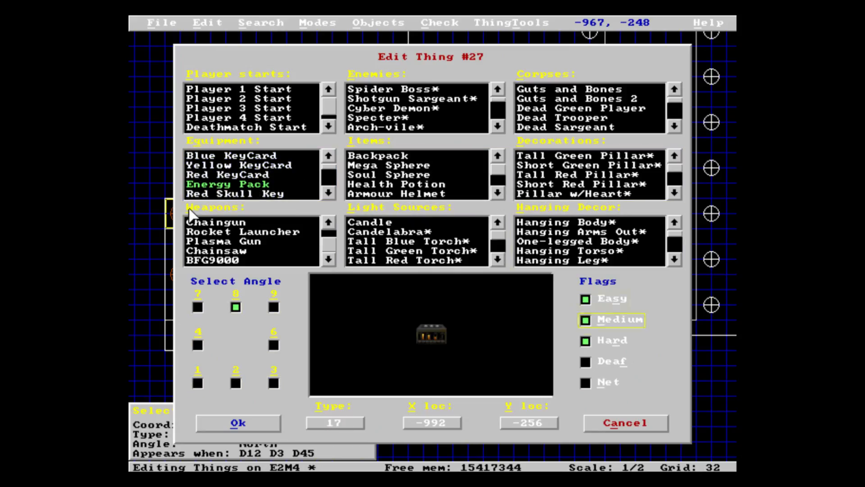
key("Return")
Place eleven more Energy Packs, completing a row of six along each of the side room's north and south strips
key("Insert")
key("Insert")
key("Insert")
key("Insert")
key("Insert")
key("Insert")
key("Insert")
key("Insert")
key("Insert")
key("Insert")
key("Insert")
Insert vertices on the side room's west wall at (-1024, -352) and 64 units south of it, splitting the LineDef at both
key("l")
left_click(400, 238)
left_click(399, 302)
left_click(353, 302)
left_click(353, 243)
key("Return")
left_click(359, 292)
key("Tab")
key("Tab")
key("Tab")
key("Down")
key("Down")
key("Down")
key("Down")
key("Down")
key("Down")
key("Down")
key("Down")
key("Down")
key("Down")
key("Down")
key("Down")
key("Down")
key("Down")
key("Down")
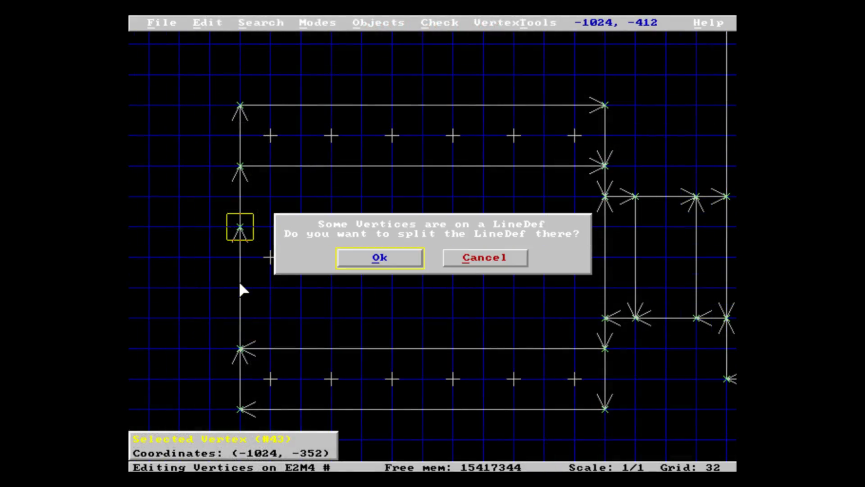
key("Return")
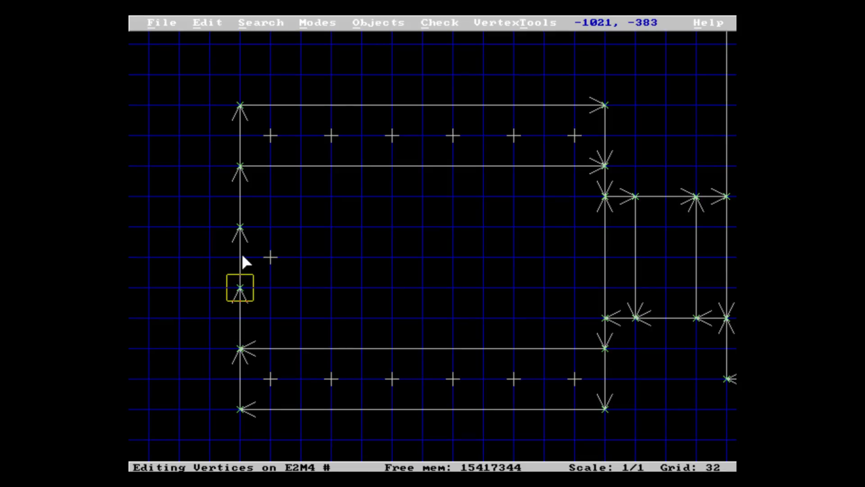
Set the middle texture of the first sidedef to SW1COMP on the 64-unit LineDef centred in the side room's west wall
key("l")
key("Return")
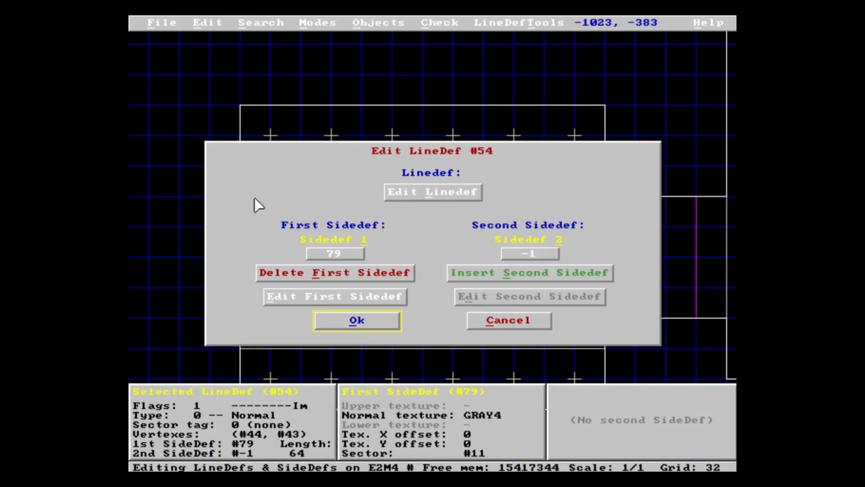
left_click(352, 298)
key("Tab")
key("Tab")
key("Tab")
key("Tab")
key("Tab")
key("Up")
key("Up")
key("Up")
key("Up")
key("Up")
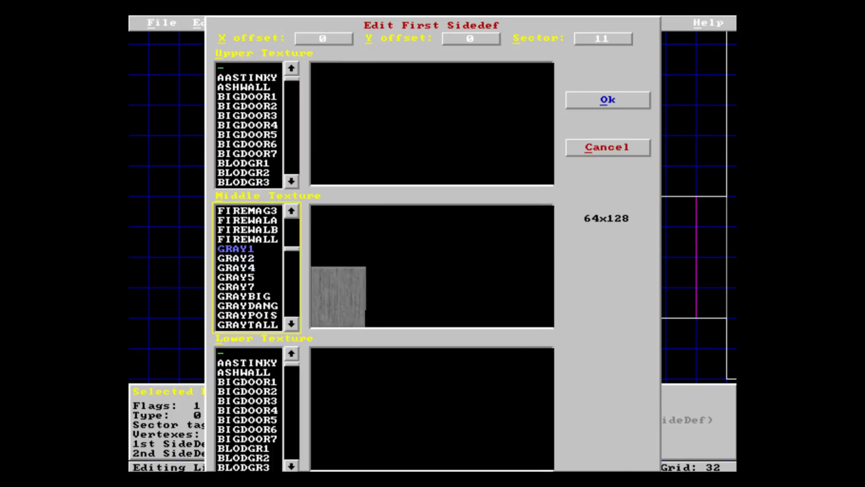
key("Down")
key("Down")
key("Down")
key("Down")
key("Down")
key("Down")
key("Down")
key("Down")
key("Down")
key("Down")
key("Down")
key("Down")
key("Down")
key("Down")
key("Down")
key("Down")
key("Down")
key("Down")
key("Down")
key("Down")
key("Down")
key("Down")
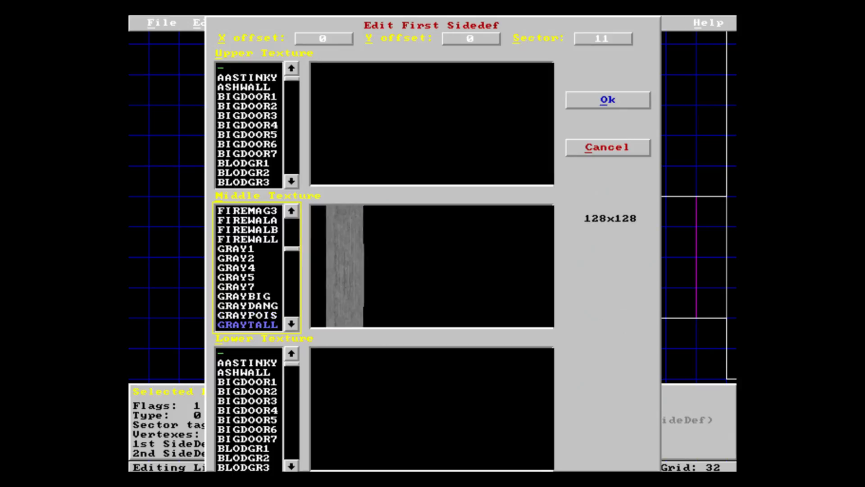
key("Down")
key("Down")
key("Down")
key("Down")
key("Down")
key("Down")
key("Down")
key("Down")
key("Down")
key("Down")
key("Down")
key("Down")
key("Down")
key("Down")
key("Down")
key("Down")
key("Down")
key("Down")
key("Down")
key("Down")
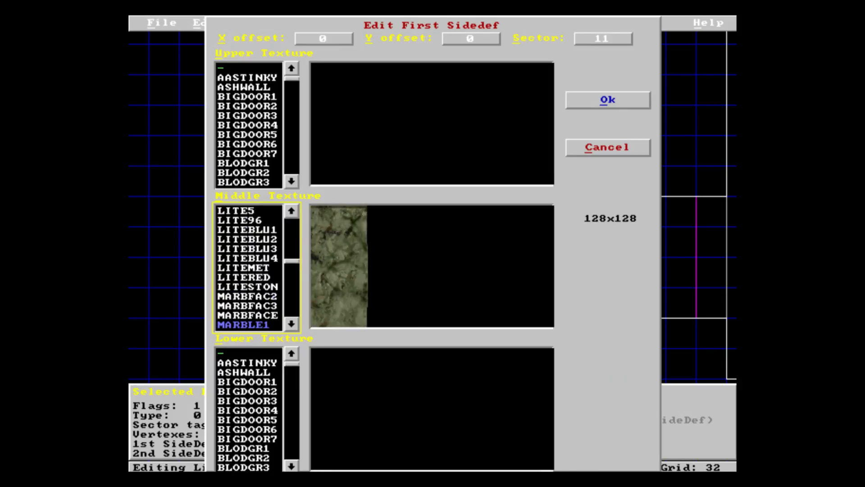
key("Down")
key("Down")
key("Down")
key("Down")
key("Down")
key("Down")
key("Down")
key("Down")
key("Down")
key("Down")
key("Down")
key("Down")
key("Down")
key("Down")
key("Down")
key("Down")
key("Down")
key("Down")
key("Down")
key("Down")
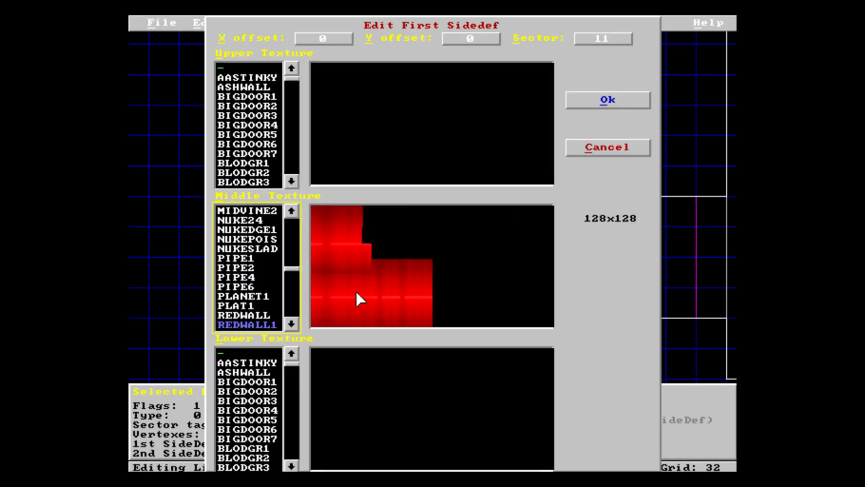
key("Down")
key("Down")
key("Down")
key("Down")
key("Down")
key("Down")
key("Down")
key("Down")
key("Down")
key("Down")
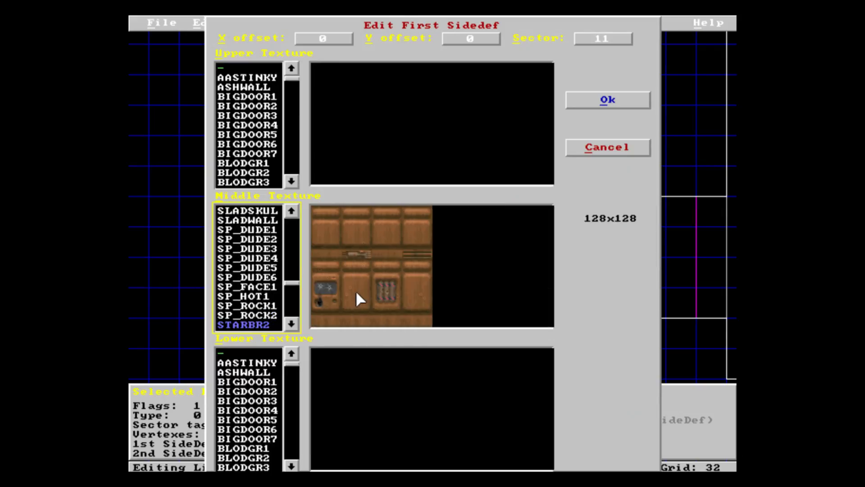
key("Down")
key("Down")
key("Down")
key("Down")
key("Down")
key("Down")
key("Down")
key("Down")
key("Down")
key("Down")
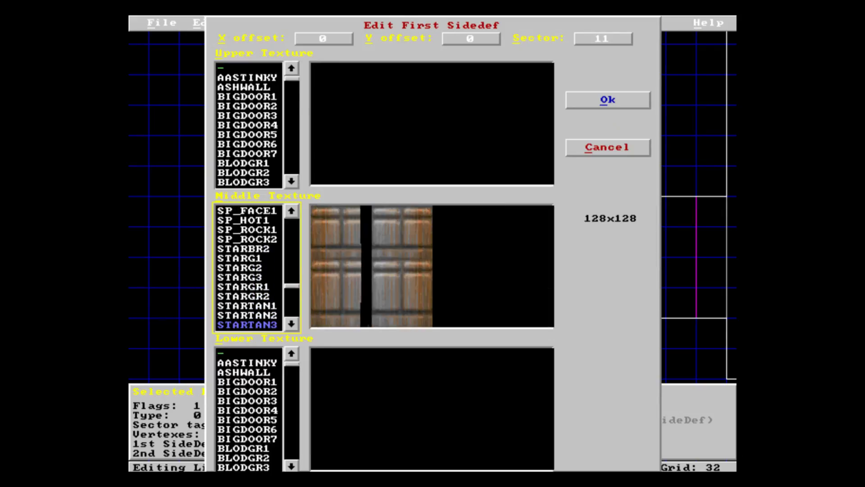
key("Down")
key("Down")
key("Down")
key("Down")
key("Down")
key("Down")
key("Down")
key("Down")
key("Down")
key("Down")
key("Down")
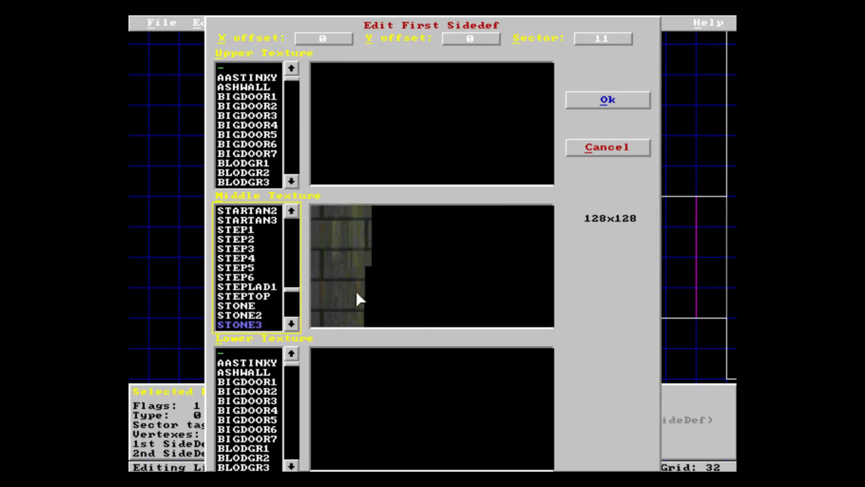
key("Down")
key("Down")
key("Down")
key("Down")
key("Down")
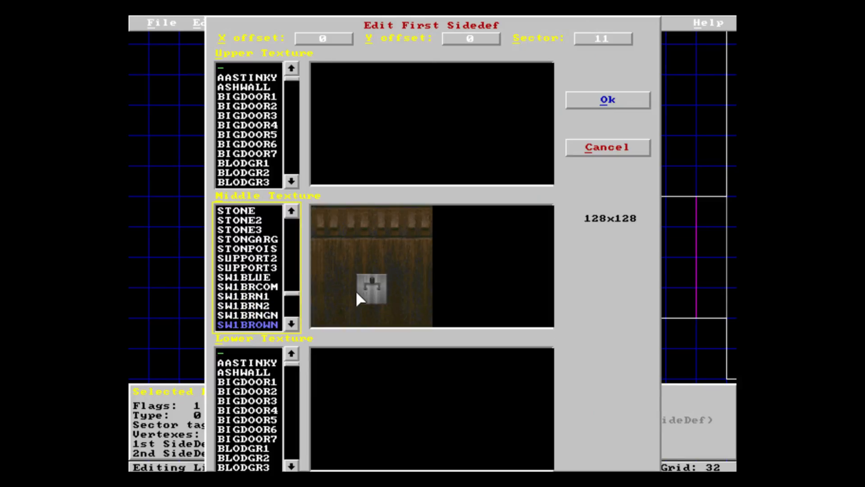
key("Down")
key("Up")
key("Tab")
key("Tab")
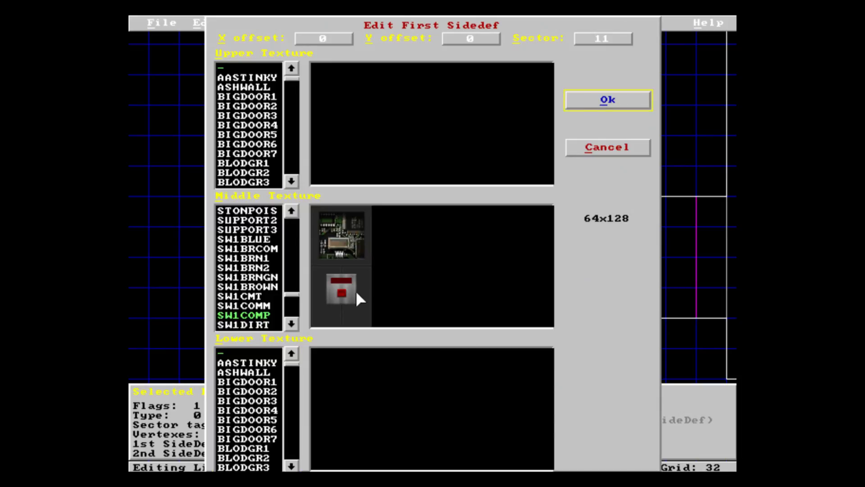
key("Return")
Set the trigger tag of the same west-wall switch LineDef to 3
key("Tab")
key("Tab")
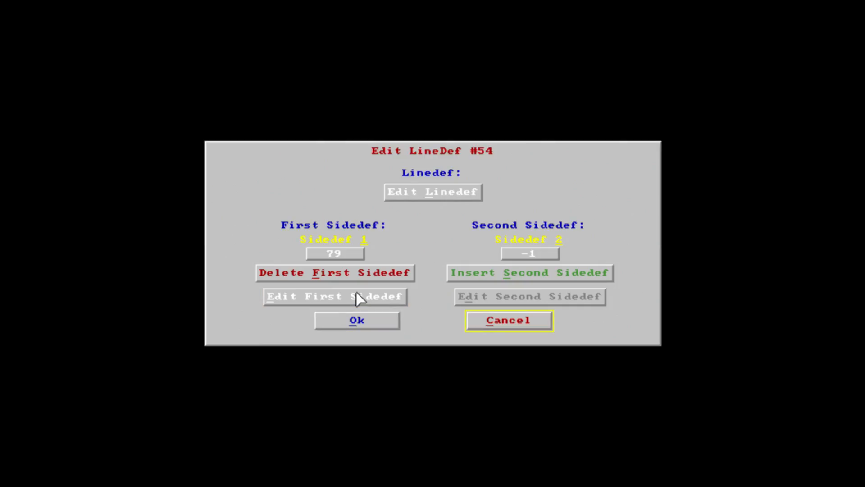
key("Tab")
key("Return")
key("Tab")
key("Tab")
key("Tab")
key("Tab")
key("Tab")
key("Tab")
key("Tab")
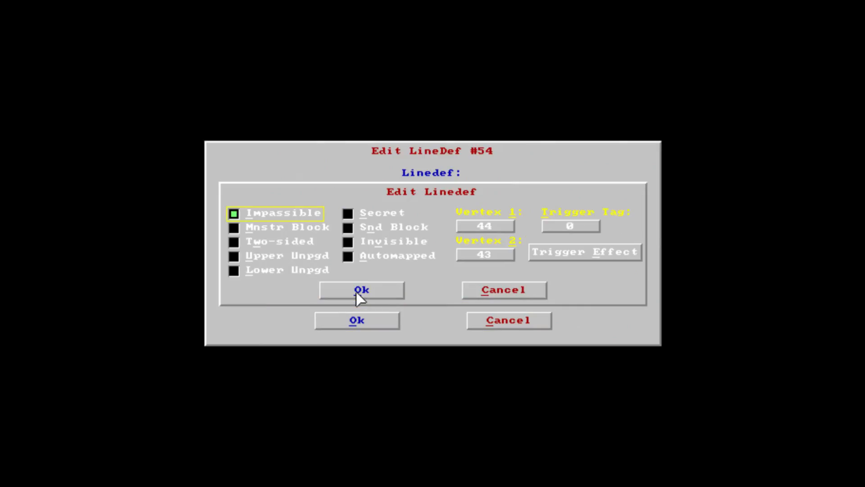
key("Tab")
key("Tab")
key("Tab")
key("Tab")
key("Tab")
key("Tab")
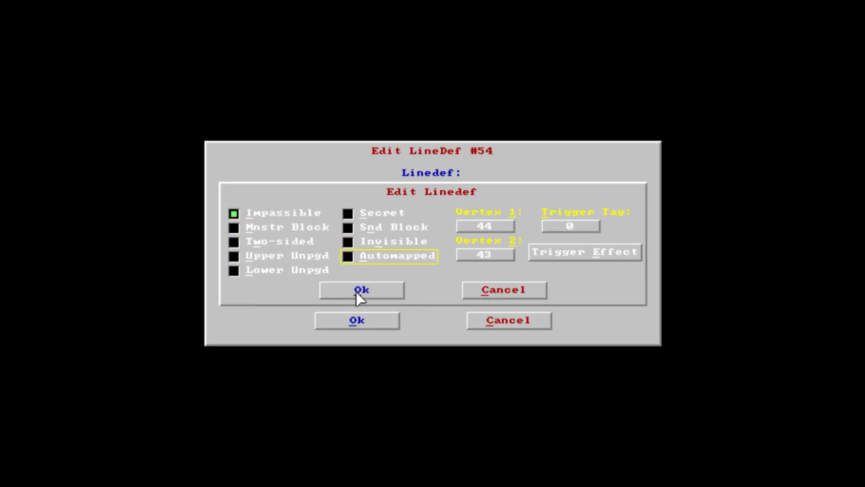
type("3")
key("Tab")
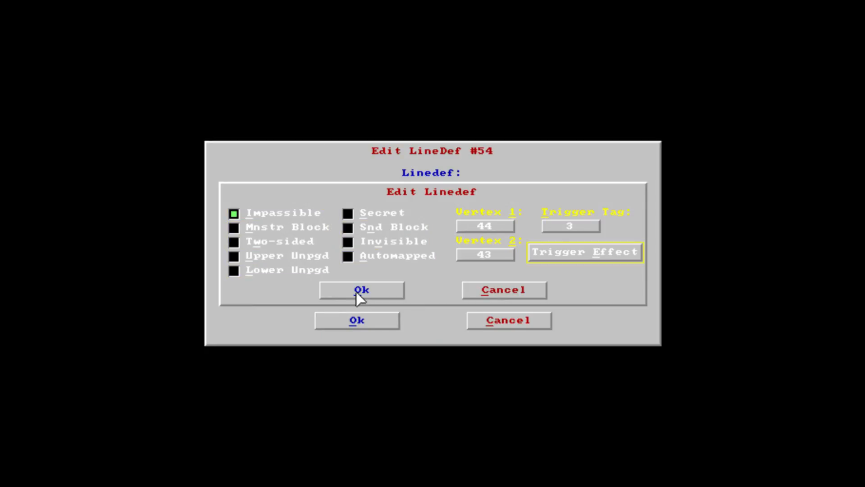
Assign the trigger effect S1 Open door to the west-wall switch LineDef and apply the LineDef changes
key("Return")
key("Tab")
key("Tab")
key("Tab")
key("Tab")
key("Tab")
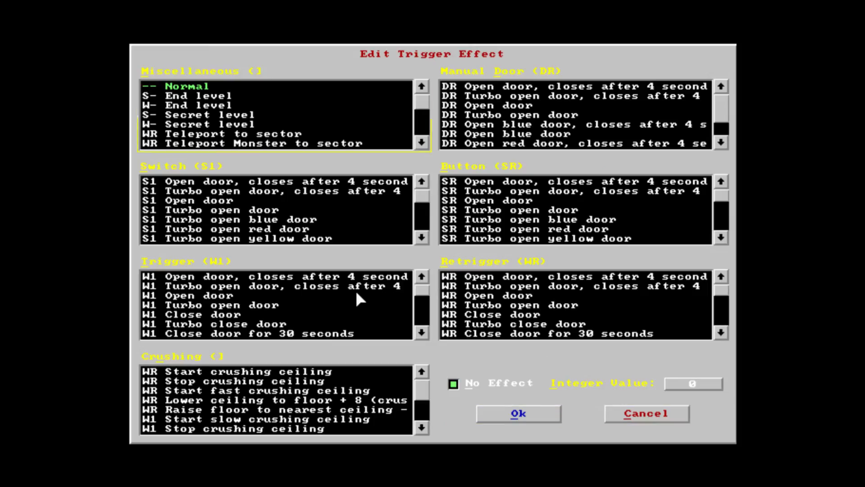
key("Tab")
key("shift+Tab")
key("shift+Tab")
key("Tab")
key("Tab")
key("Tab")
key("Tab")
key("Tab")
key("Tab")
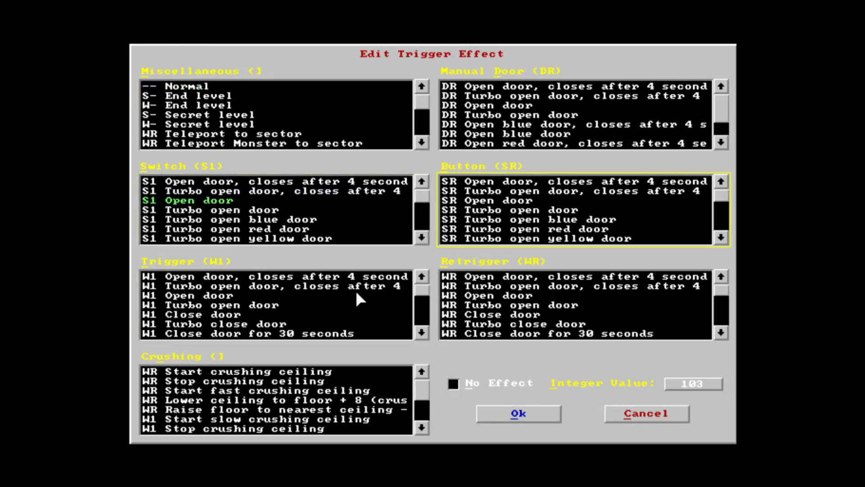
key("Tab")
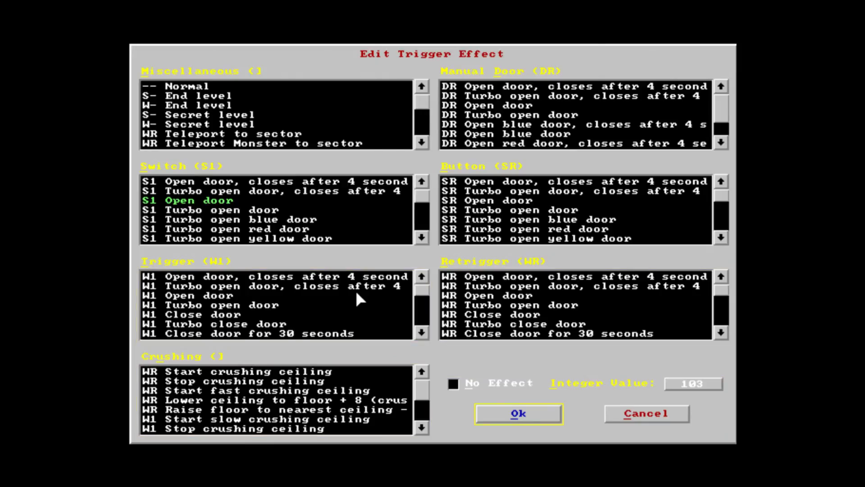
key("Return")
key("Tab")
key("Return")
key("Tab")
key("Tab")
key("Tab")
key("Tab")
key("Tab")
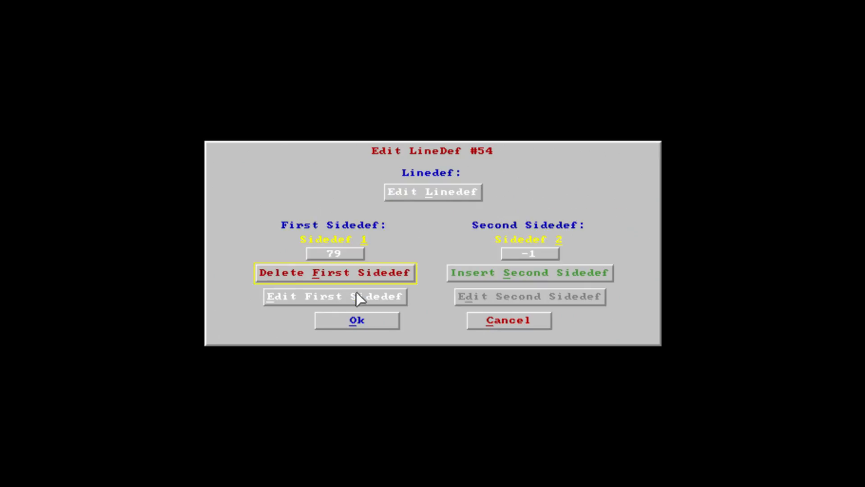
key("Return")
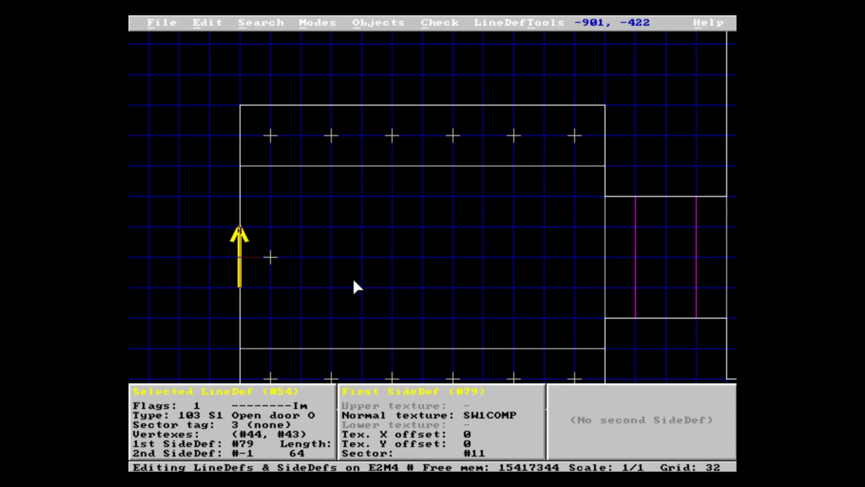
Save the map as the WAD file DEUTEMIN
left_click(163, 22)
left_click(180, 53)
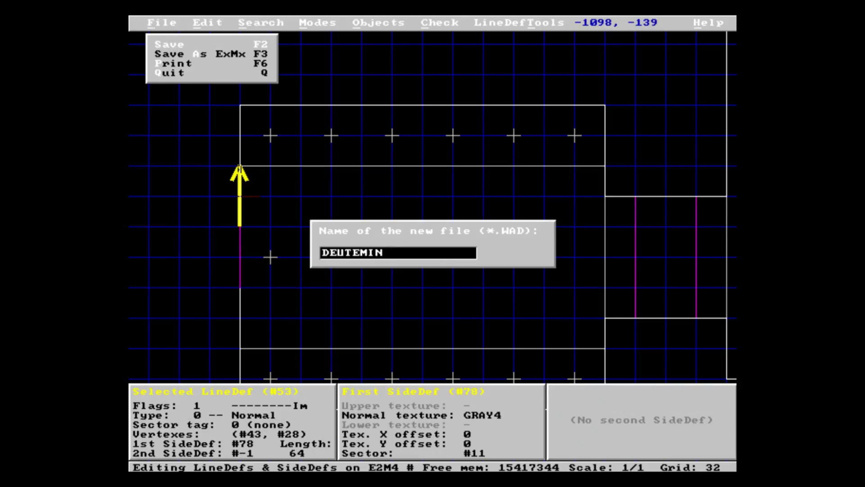
key("Return")
key("Return")
key("Return")
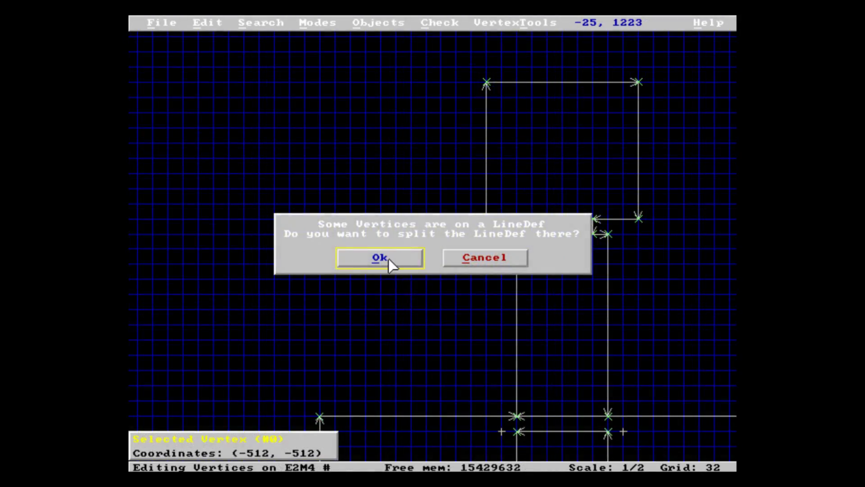
Insert vertices at (-32, 1216) and (32, 1216) on the northernmost room's north wall, splitting the LineDef at both
left_click(388, 260)
key("Insert")
key("Return")
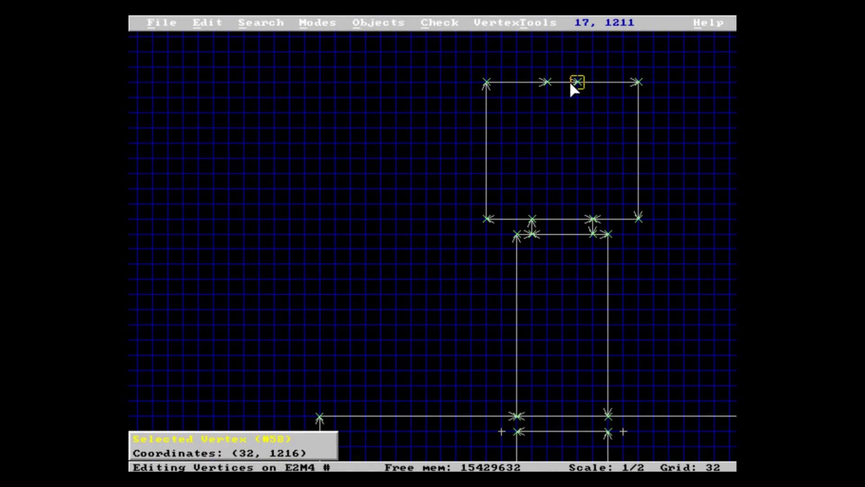
key("Return")
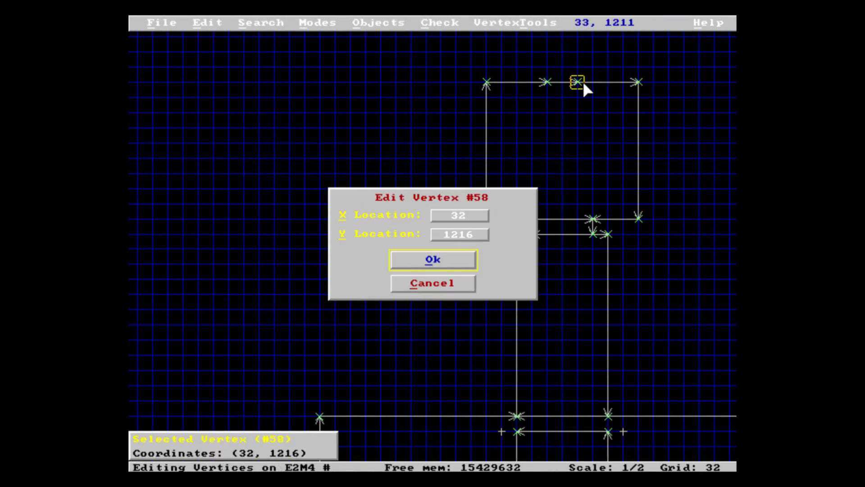
left_click(453, 264)
left_click_drag(577, 84, 592, 83)
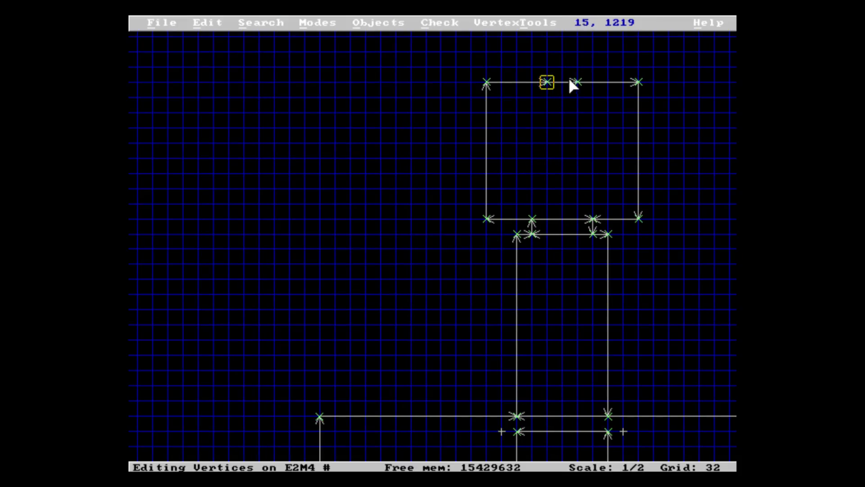
Set the first sidedef's middle texture to an SW1 switch texture on the 64-unit LineDef centred in the northernmost room's north wall
key("l")
key("Return")
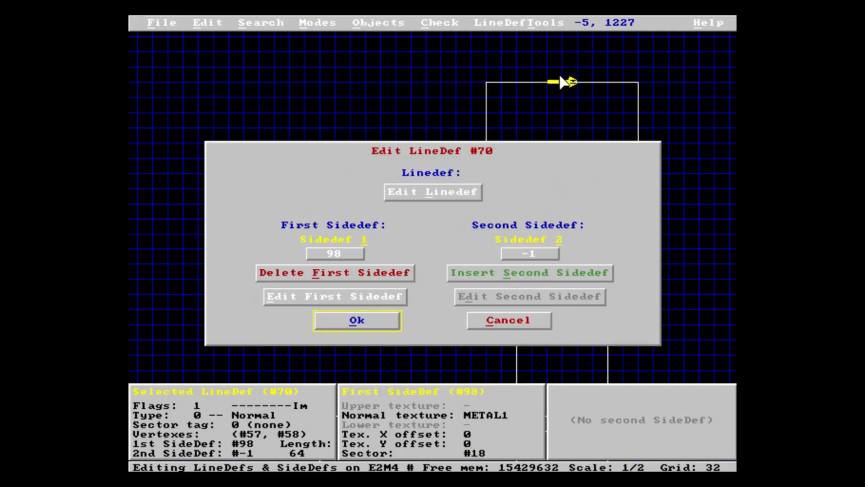
key("Tab")
key("Tab")
key("Tab")
key("Tab")
key("Tab")
key("Tab")
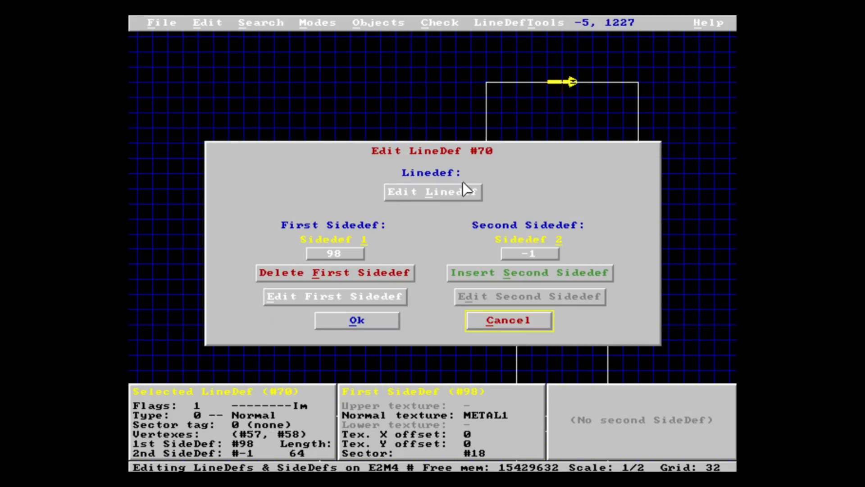
key("Return")
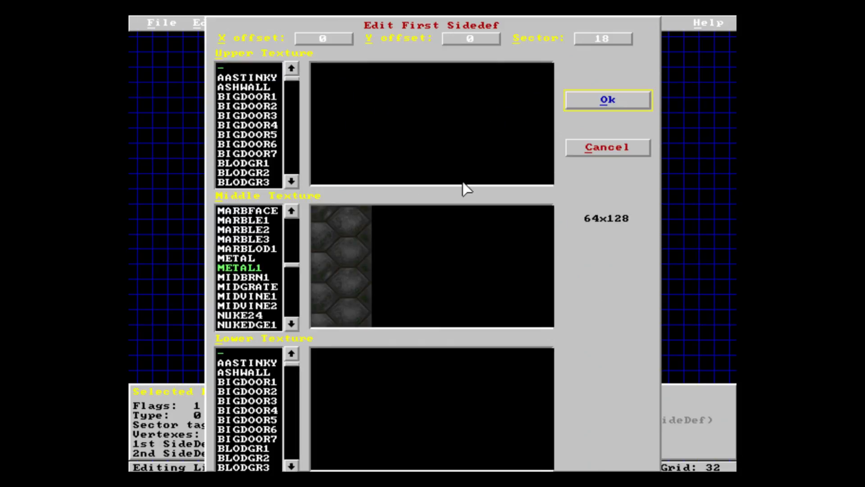
key("Tab")
key("Tab")
key("Tab")
key("Tab")
key("Tab")
key("Tab")
key("Down")
key("Down")
key("Down")
key("Down")
key("Down")
key("Down")
key("Down")
key("Down")
key("Down")
key("Down")
key("Down")
key("Down")
key("Down")
key("Down")
key("Down")
key("Down")
key("Down")
key("Down")
key("Down")
key("Down")
key("Down")
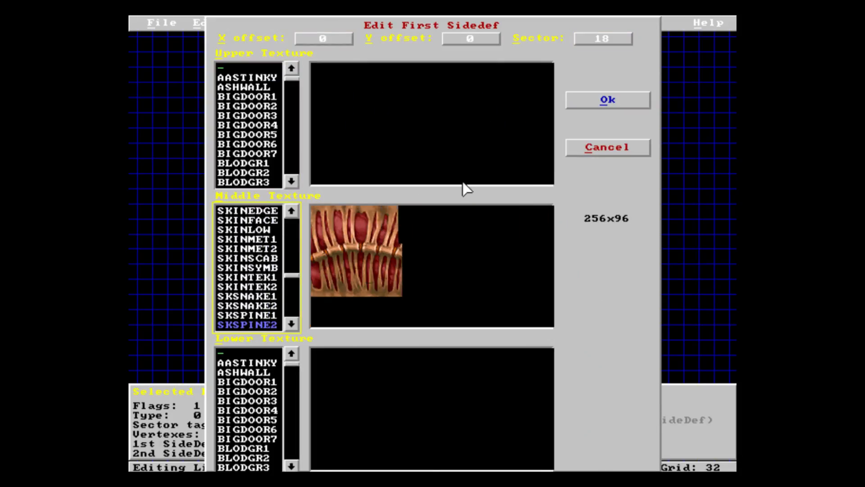
key("Down")
key("Down")
key("Down")
key("Down")
key("Down")
key("Down")
key("Down")
key("Down")
key("Down")
key("Down")
key("Down")
key("Down")
key("Down")
key("Down")
key("Down")
key("Down")
key("Down")
key("Down")
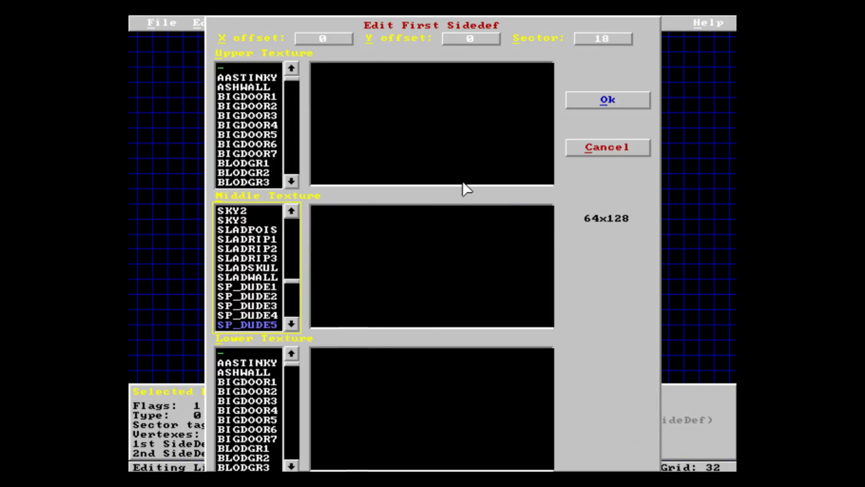
key("Down")
key("Down")
key("Down")
key("Down")
key("Down")
key("Down")
key("Down")
key("Down")
key("Down")
key("Down")
key("Down")
key("Down")
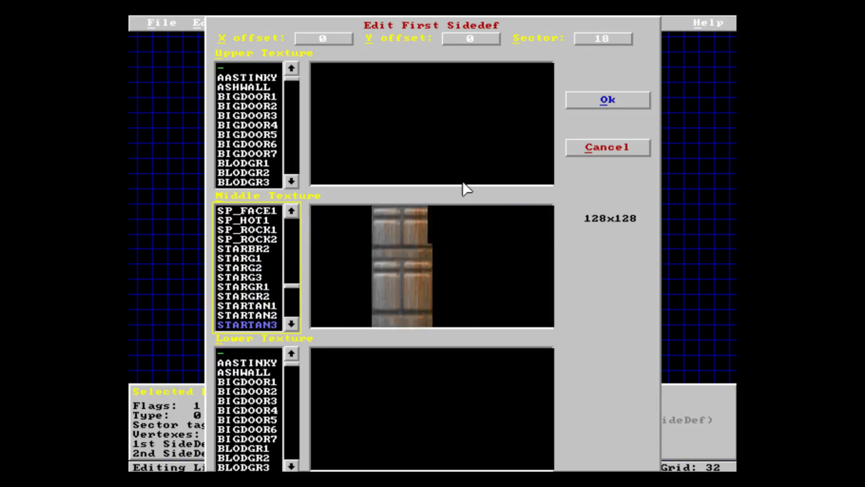
key("Down")
key("Down")
key("Down")
key("Down")
key("Down")
key("Down")
key("Down")
key("Down")
key("Down")
key("Down")
key("Down")
key("Down")
key("Down")
key("Down")
key("Down")
key("Down")
key("Down")
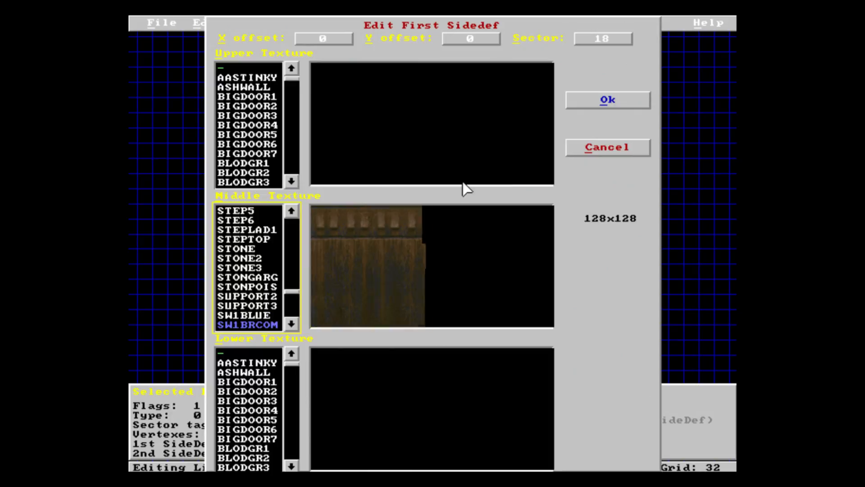
key("Up")
key("Up")
key("Up")
key("Up")
key("Down")
key("Down")
key("Down")
key("Down")
key("Down")
key("Down")
key("Down")
key("Down")
key("Down")
key("Down")
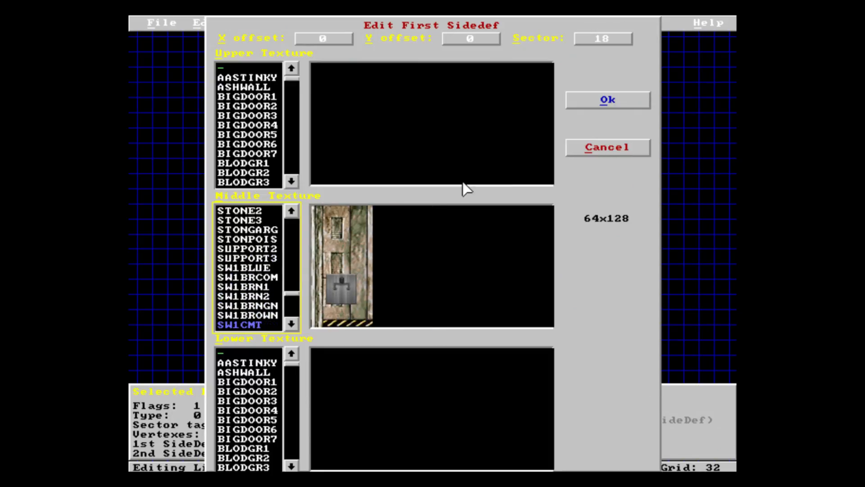
key("Down")
key("Down")
key("Down")
key("Down")
key("Down")
key("Down")
key("Down")
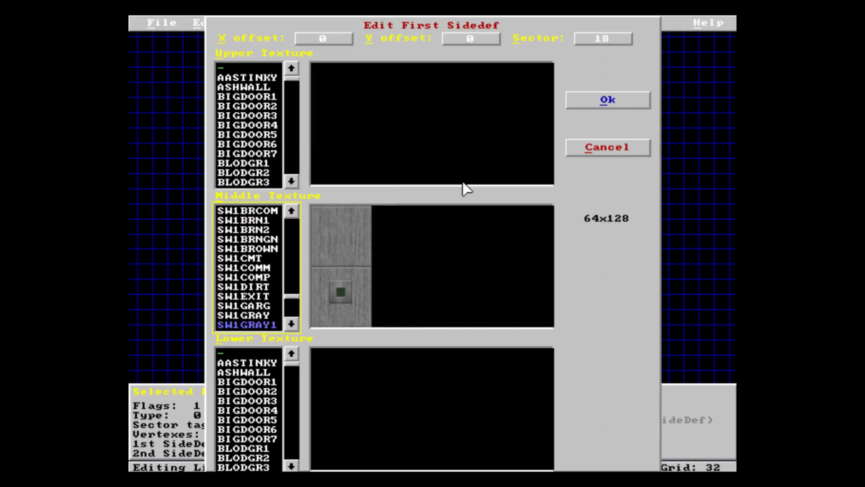
key("Down")
key("Down")
key("Down")
key("Up")
key("Tab")
key("Tab")
key("Return")
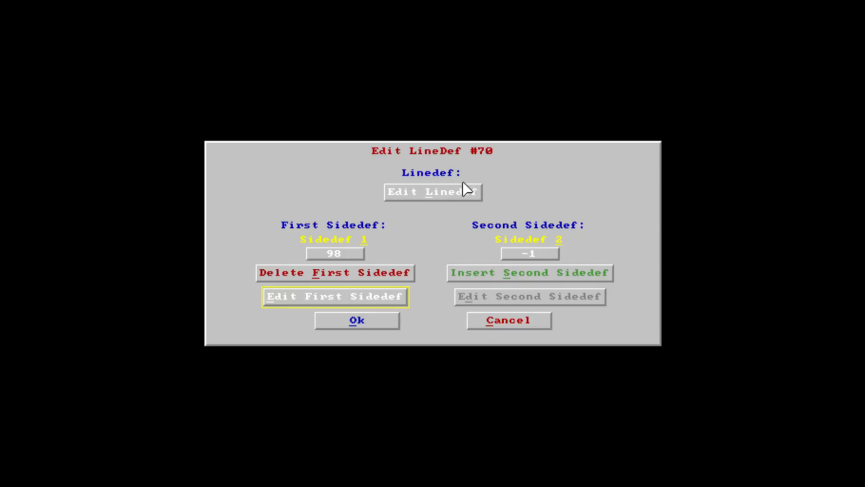
Assign the trigger effect S- End level to the switch LineDef on the northernmost room's north wall and apply the LineDef changes
key("Tab")
key("Tab")
key("Return")
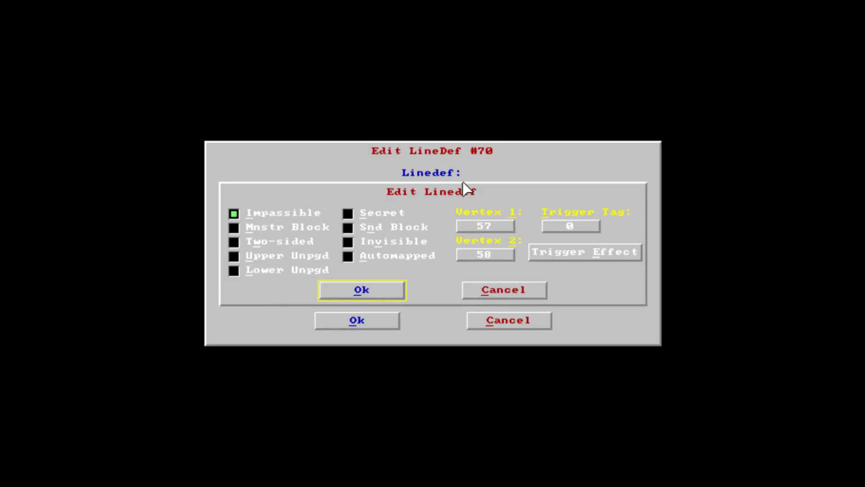
key("Tab")
key("Tab")
key("Tab")
key("Tab")
key("Tab")
key("Tab")
key("Tab")
key("Tab")
key("Tab")
key("Tab")
key("Tab")
key("Tab")
key("Tab")
key("Tab")
key("Return")
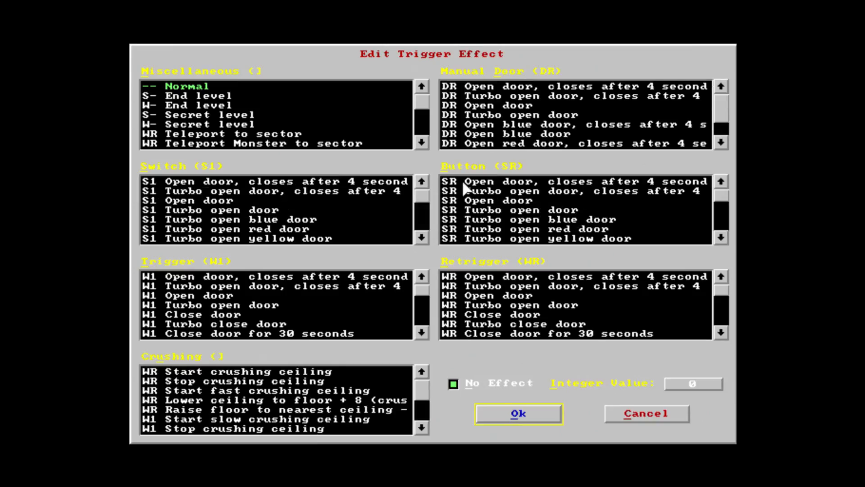
key("Tab")
key("Tab")
key("Tab")
key("shift+Tab")
key("Down")
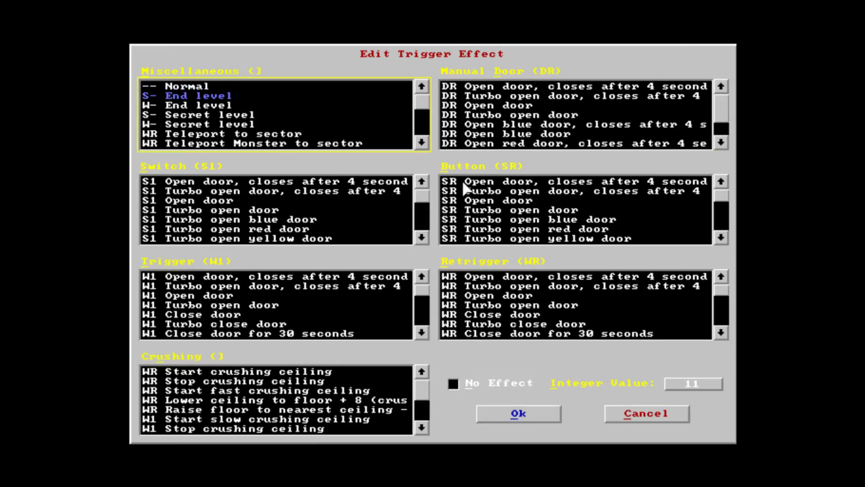
key("Tab")
key("Tab")
key("Tab")
key("Tab")
key("Tab")
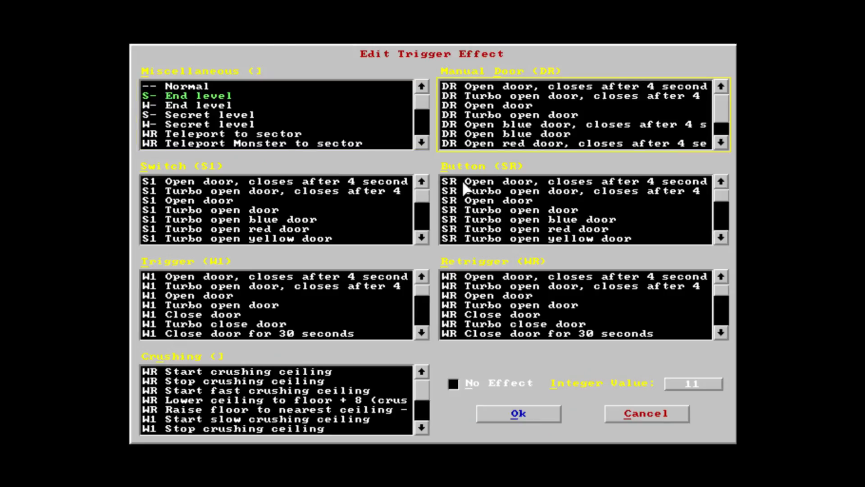
key("Tab")
key("Tab")
key("Tab")
key("Tab")
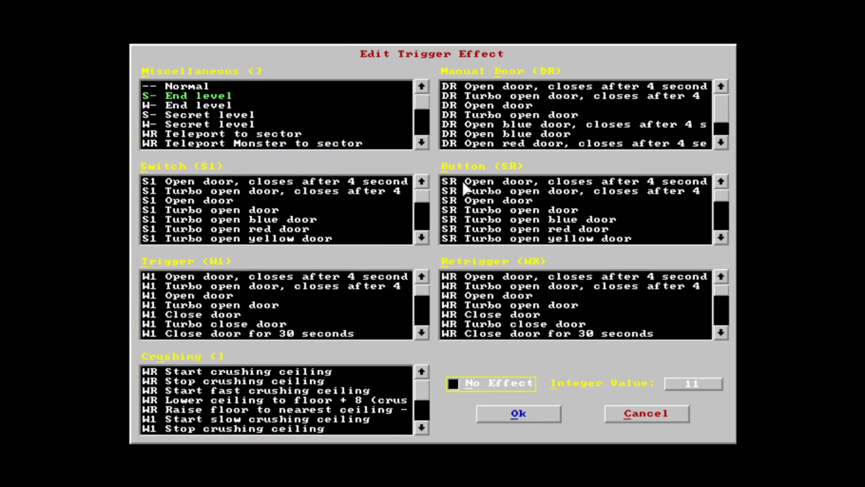
key("Return")
key("Tab")
key("Tab")
key("shift+Tab")
key("Return")
key("Tab")
key("Tab")
key("Tab")
key("Tab")
key("Tab")
key("Tab")
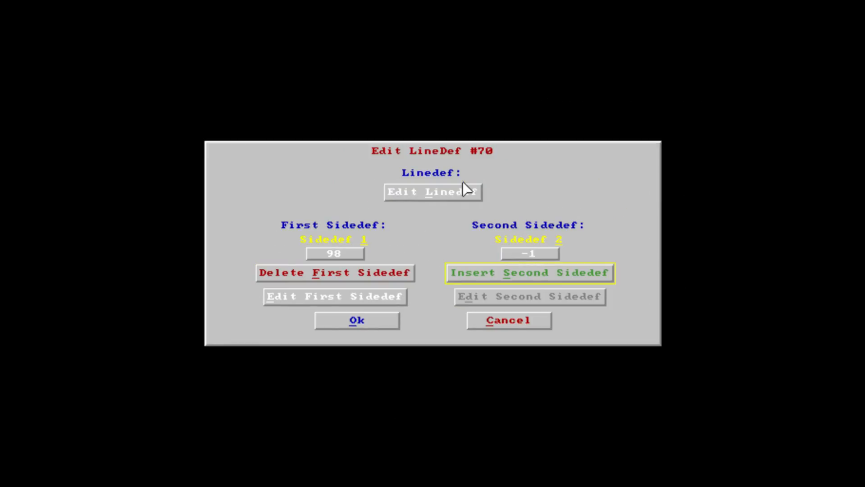
key("Return")
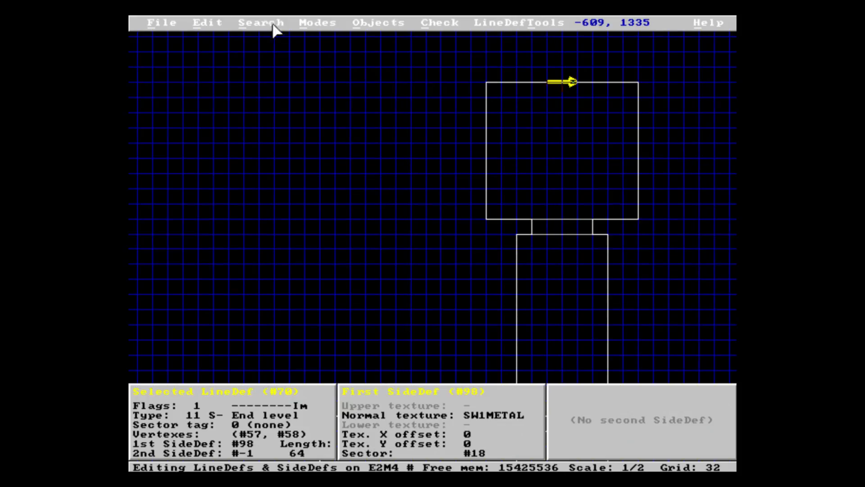
Save the map with the node tree, reject table and blockmap rebuilt
left_click(168, 23)
left_click(203, 46)
key("Return")
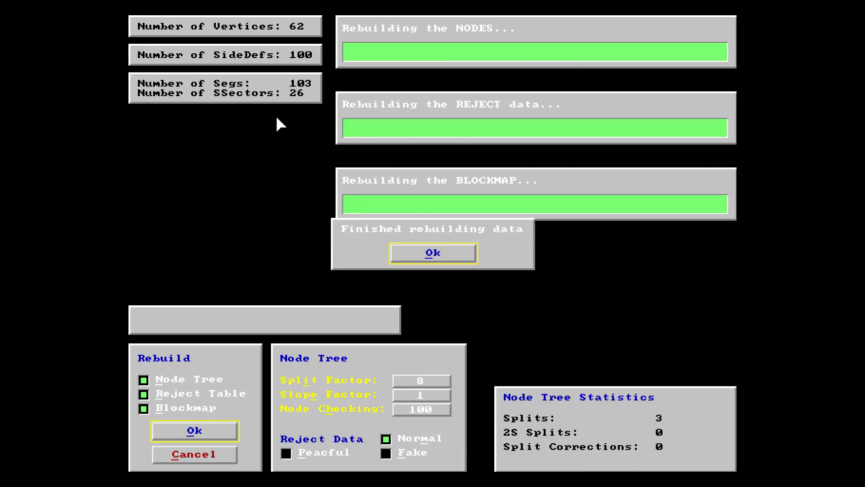
key("Return")
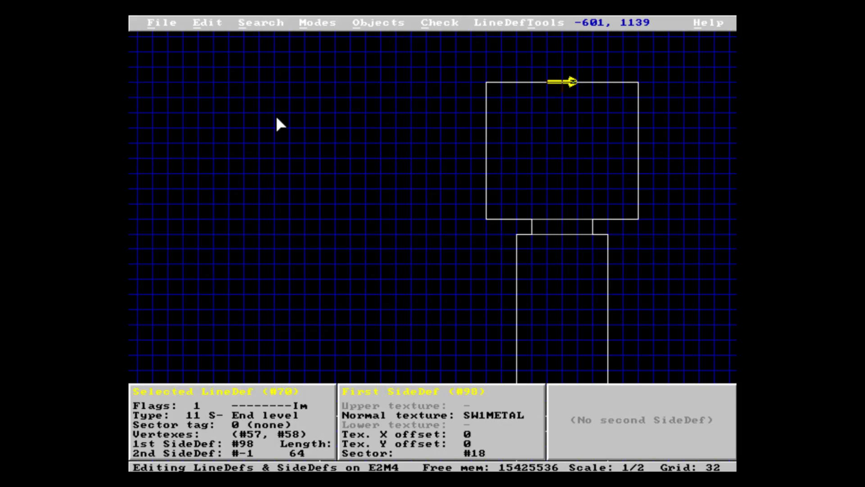
Insert a Thing at (0, 1056) in the northernmost room and set its type to Cyber Demon
key("t")
key("Insert")
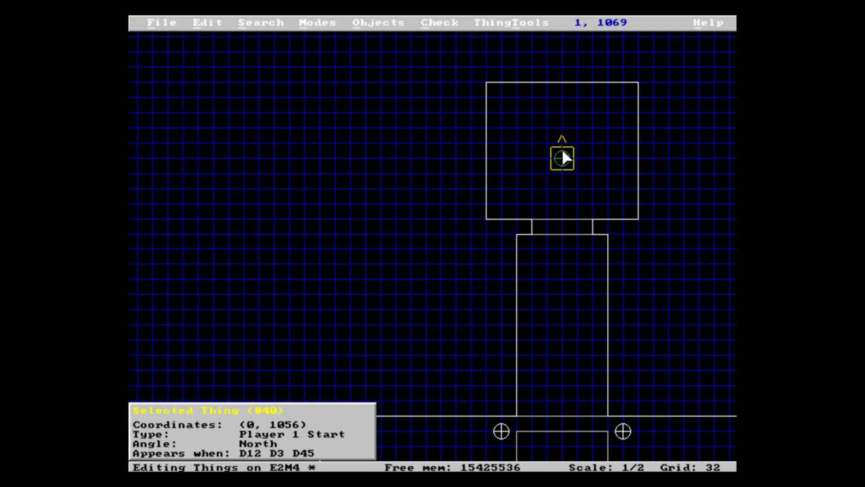
key("Return")
key("Tab")
key("Tab")
key("Tab")
key("Tab")
key("Tab")
key("Tab")
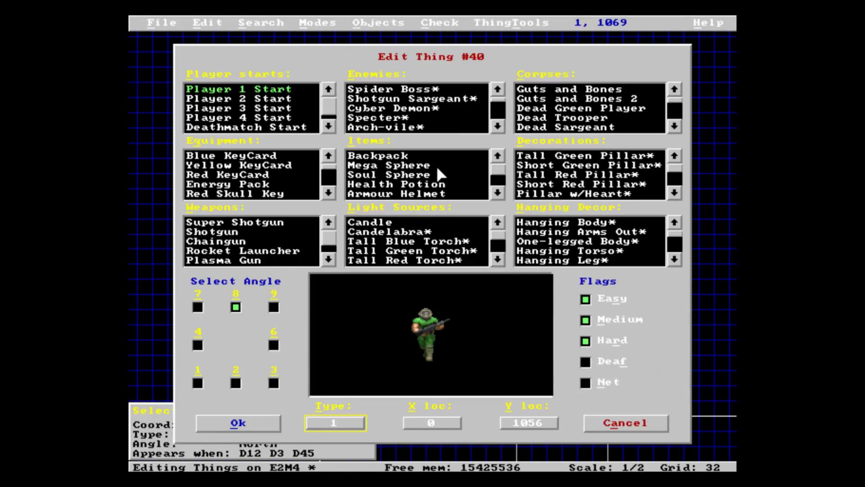
key("Down")
key("Down")
key("Down")
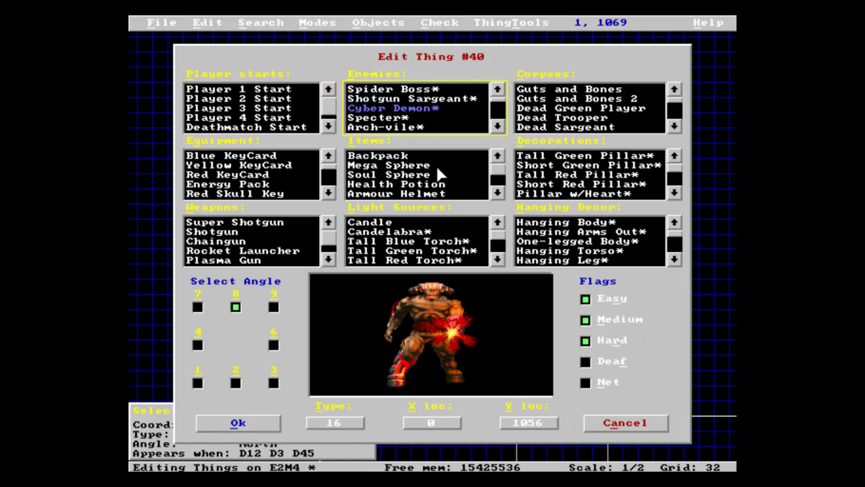
Clear the Cyber Demon's Easy and Medium flags, leaving only Hard, and apply the Thing changes
key("Tab")
key("Tab")
key("Tab")
key("Tab")
key("Tab")
key("Tab")
key("Tab")
key("Tab")
key("Tab")
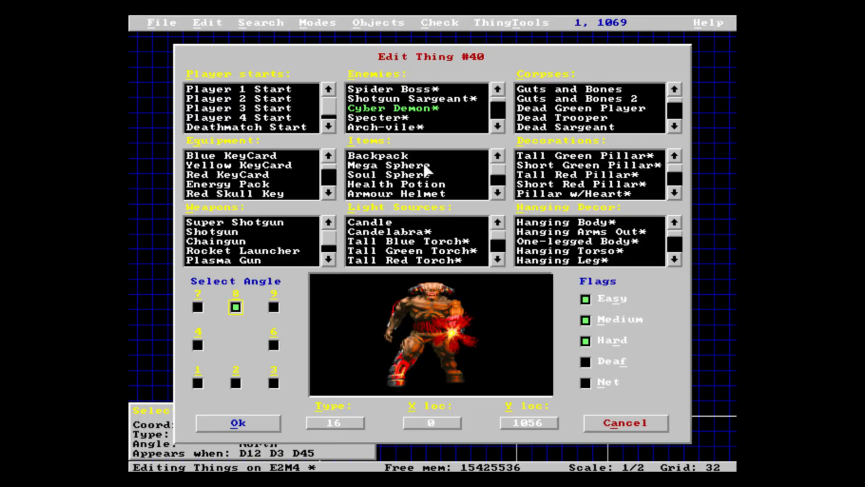
left_click(585, 299)
left_click(585, 320)
key("Tab")
key("Tab")
key("Tab")
key("Tab")
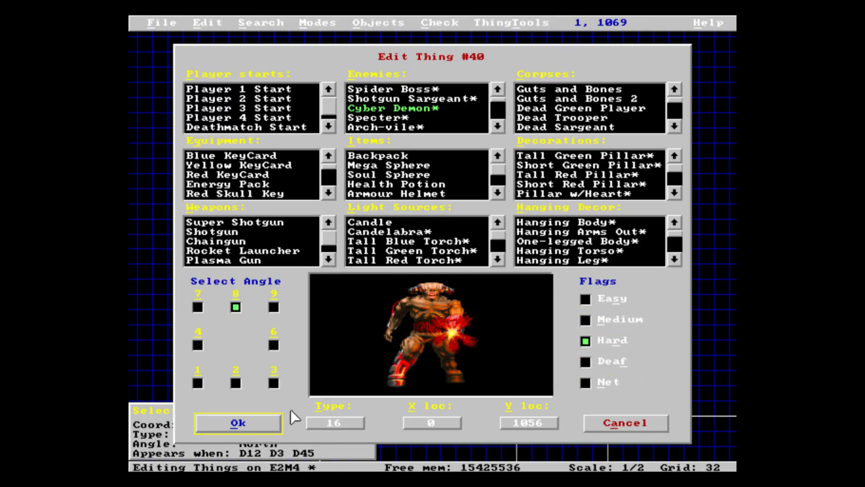
key("Return")
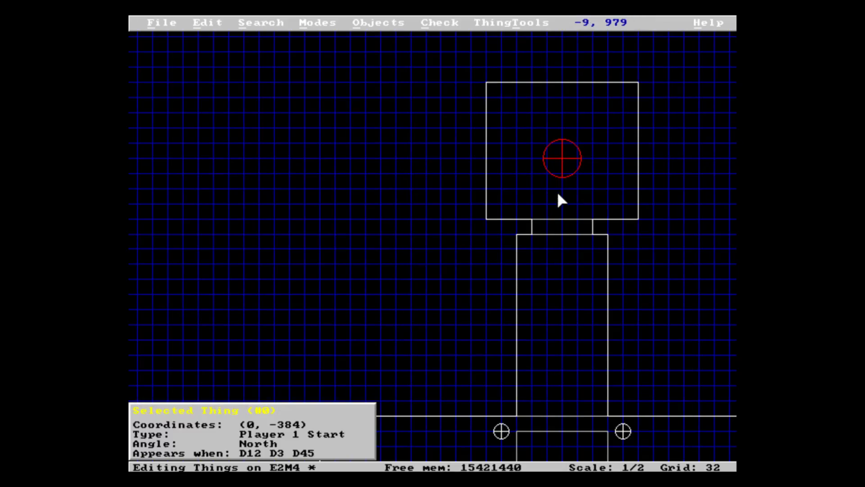
Insert a Thing at (0, 960) in the northernmost room and clear its Hard flag, leaving Easy and Medium
key("Return")
left_click(617, 425)
key("Return")
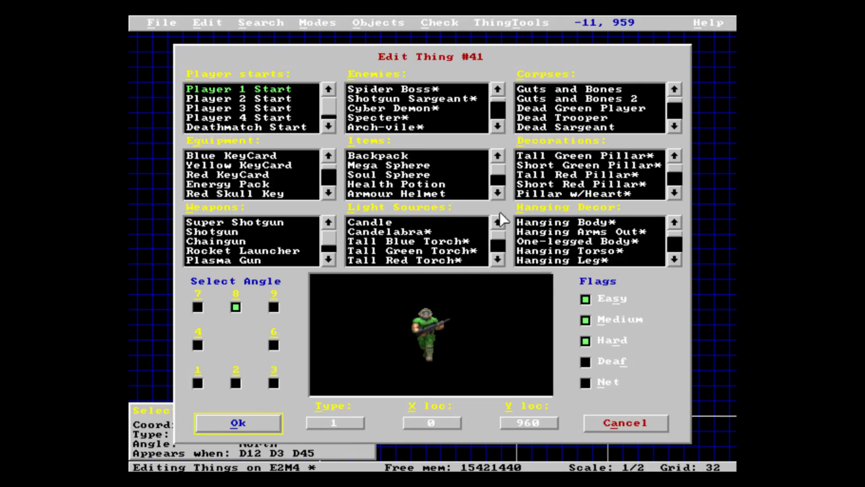
key("Tab")
key("Tab")
key("Tab")
key("Tab")
key("Tab")
key("Tab")
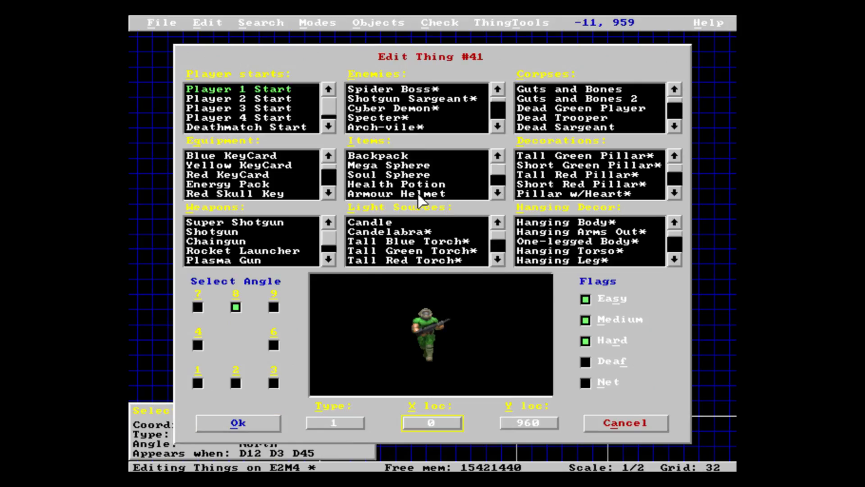
key("Tab")
key("Tab")
key("Tab")
key("Tab")
key("Tab")
key("Tab")
key("Tab")
key("Tab")
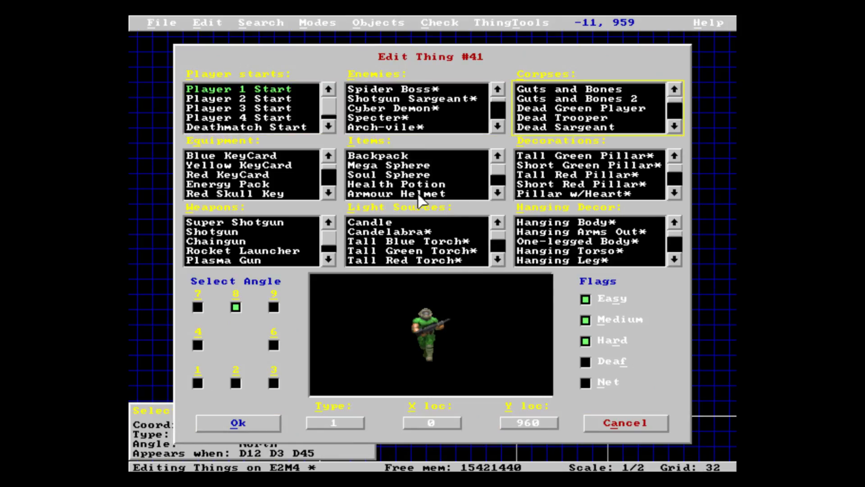
key("Tab")
key("Tab")
key("Tab")
key("Tab")
key("Tab")
key("Tab")
key("Tab")
key("Tab")
key("Tab")
key("Tab")
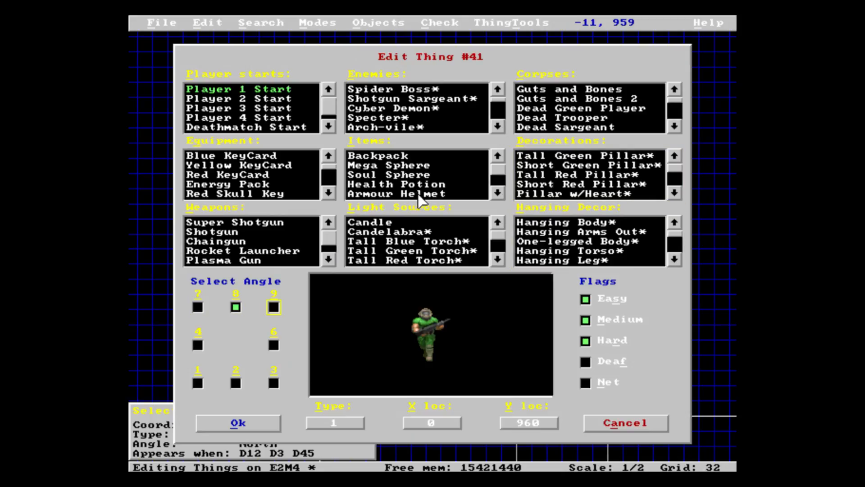
key("Tab")
key("Tab")
key("Tab")
key("Tab")
key("Tab")
key("Tab")
key("Tab")
key("Tab")
Set the type of the new Thing at (0, 960) to Baron of Hell and apply the changes
key("Down")
key("Down")
key("Down")
key("Down")
key("Down")
key("Down")
key("Down")
key("Down")
key("Down")
key("Down")
key("Down")
key("Down")
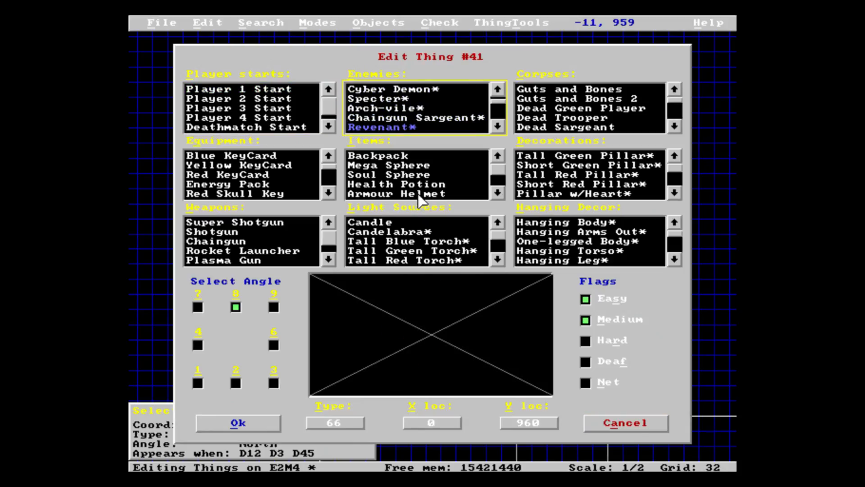
key("Down")
key("Down")
key("Down")
key("Down")
key("Down")
key("Down")
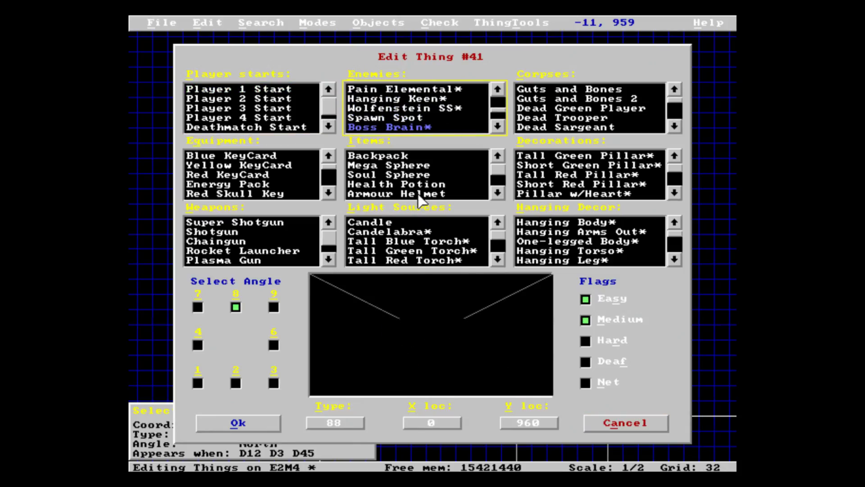
key("Up")
key("Tab")
key("Tab")
key("Tab")
key("Tab")
key("Tab")
key("Tab")
key("Tab")
key("Tab")
key("Tab")
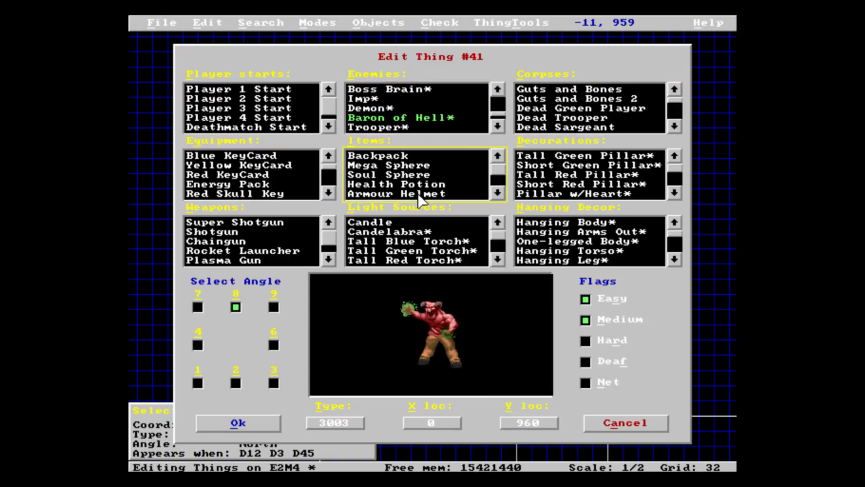
key("Tab")
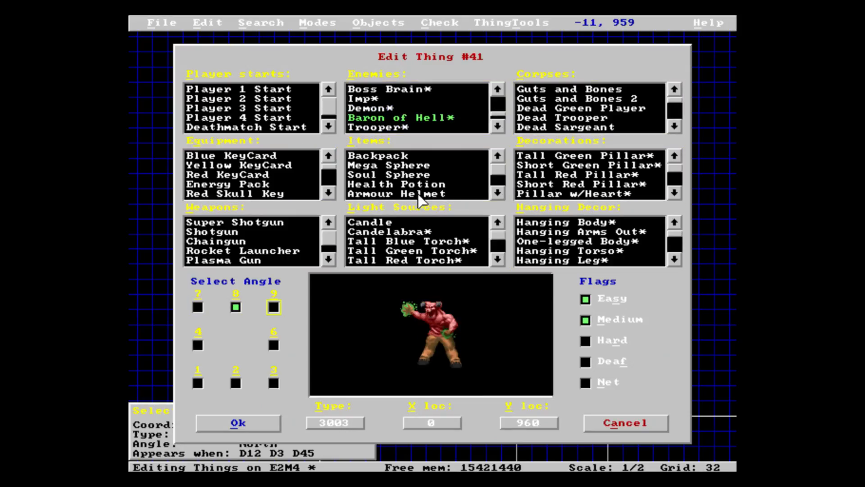
key("Tab")
key("Tab")
key("Tab")
key("Tab")
key("Tab")
key("Tab")
key("Tab")
key("Tab")
key("Tab")
key("Tab")
key("Tab")
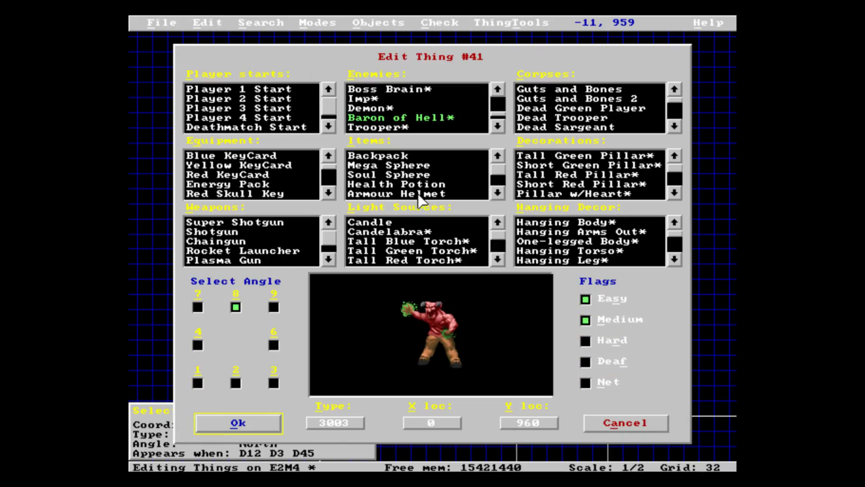
key("Return")
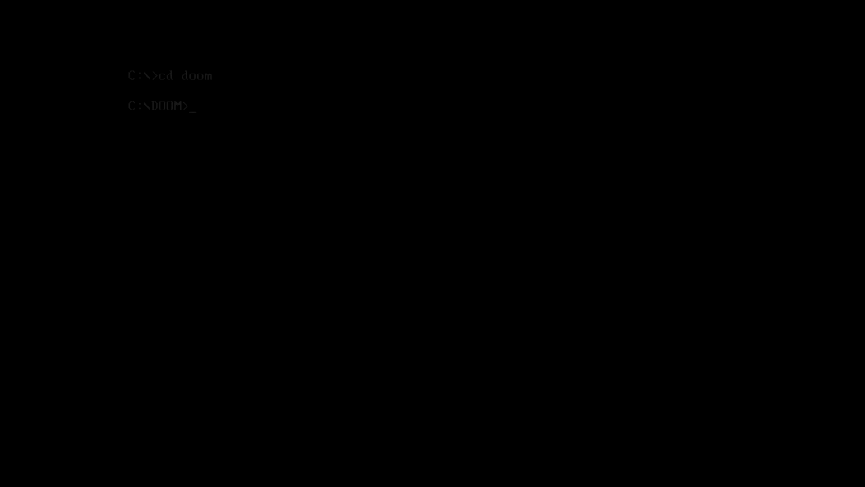
Launch Doom with "doom -file deutemin.wad -warp 24 - skill 4" and continue past the modified-game notice
type("doom -file deutemin.wad -skill 4")
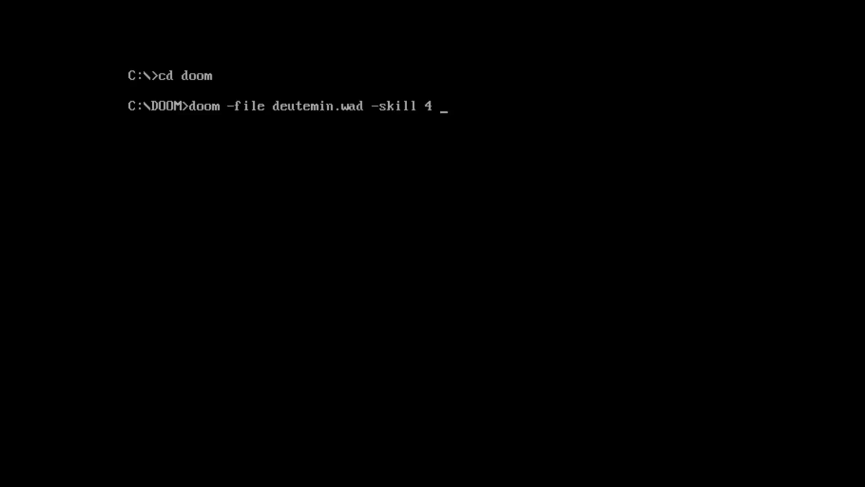
key("BackSpace")
key("BackSpace")
key("BackSpace")
key("BackSpace")
key("BackSpace")
key("BackSpace")
key("BackSpace")
key("Return")
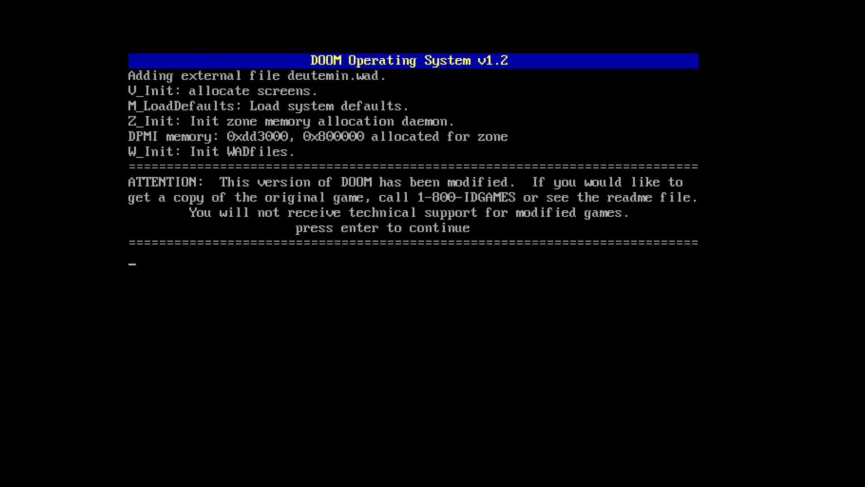
key("Return")
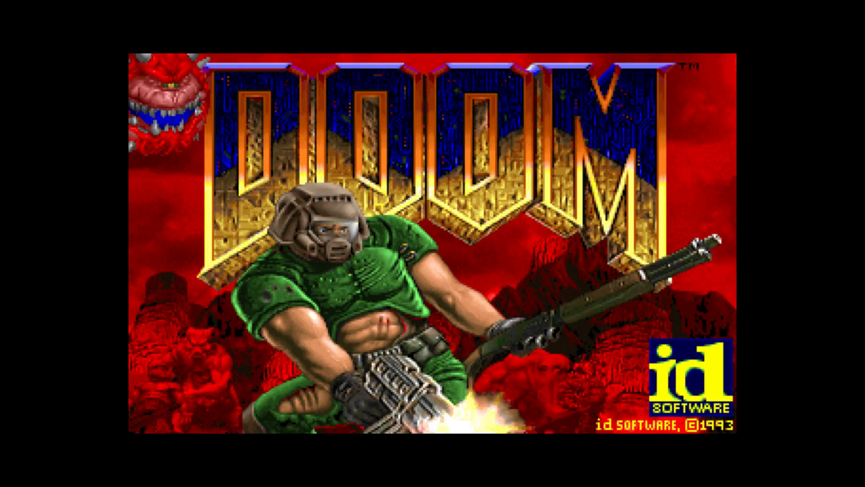
Start a new game from Doom's title screen, accepting the preselected episode and skill level
key("Escape")
key("Return")
key("Return")
key("Return")
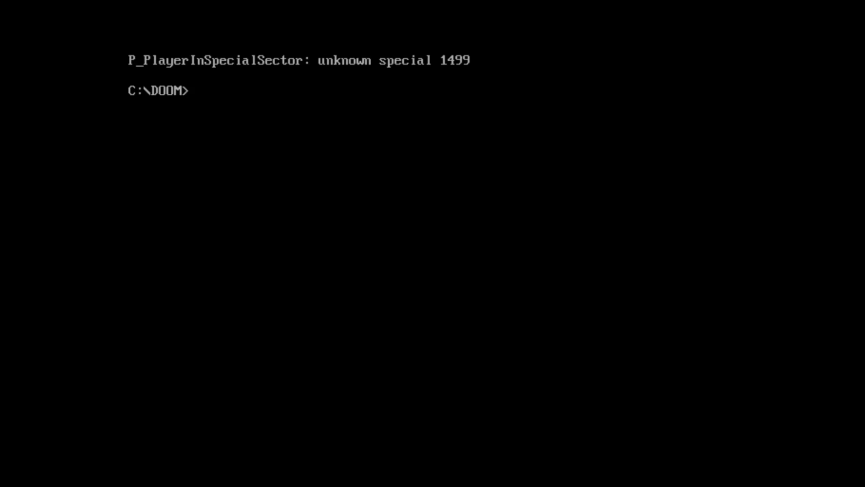
Recall the previous launch command, strip its warp number and skill option, and run Doom with deutemin.wad again past the modified-game notice
key("Up")
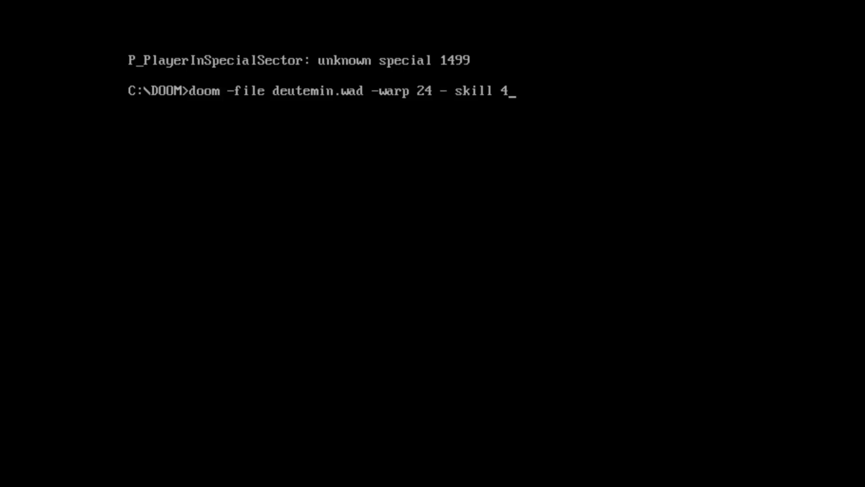
key("BackSpace")
key("BackSpace")
key("BackSpace")
key("BackSpace")
key("BackSpace")
key("BackSpace")
key("BackSpace")
key("BackSpace")
key("BackSpace")
key("BackSpace")
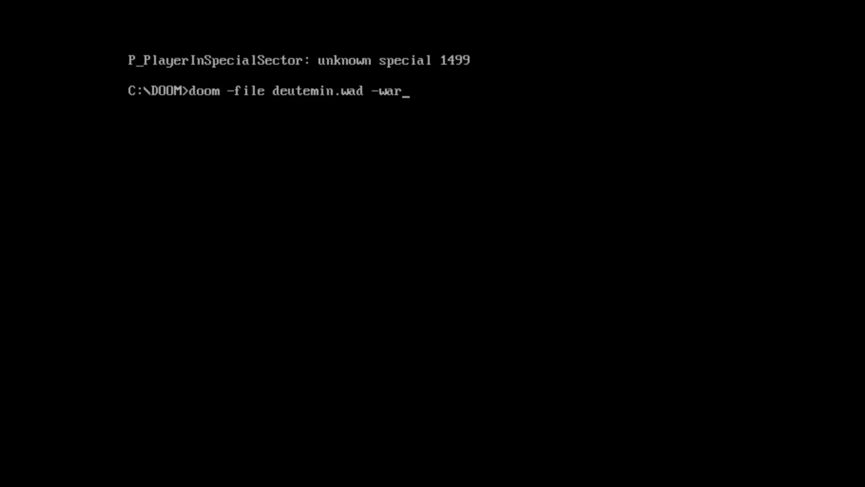
key("Return")
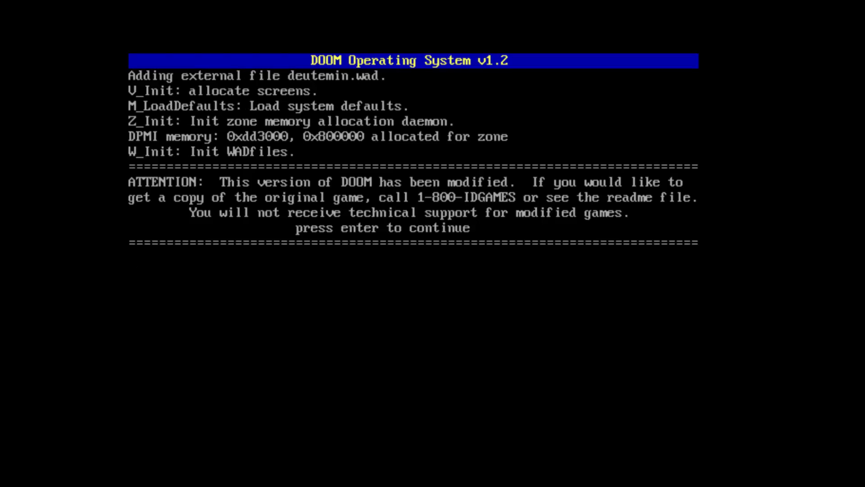
key("Return")
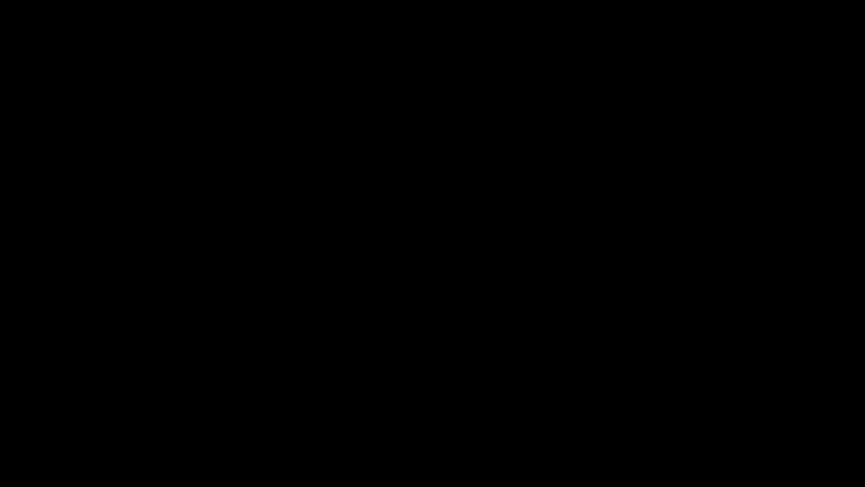